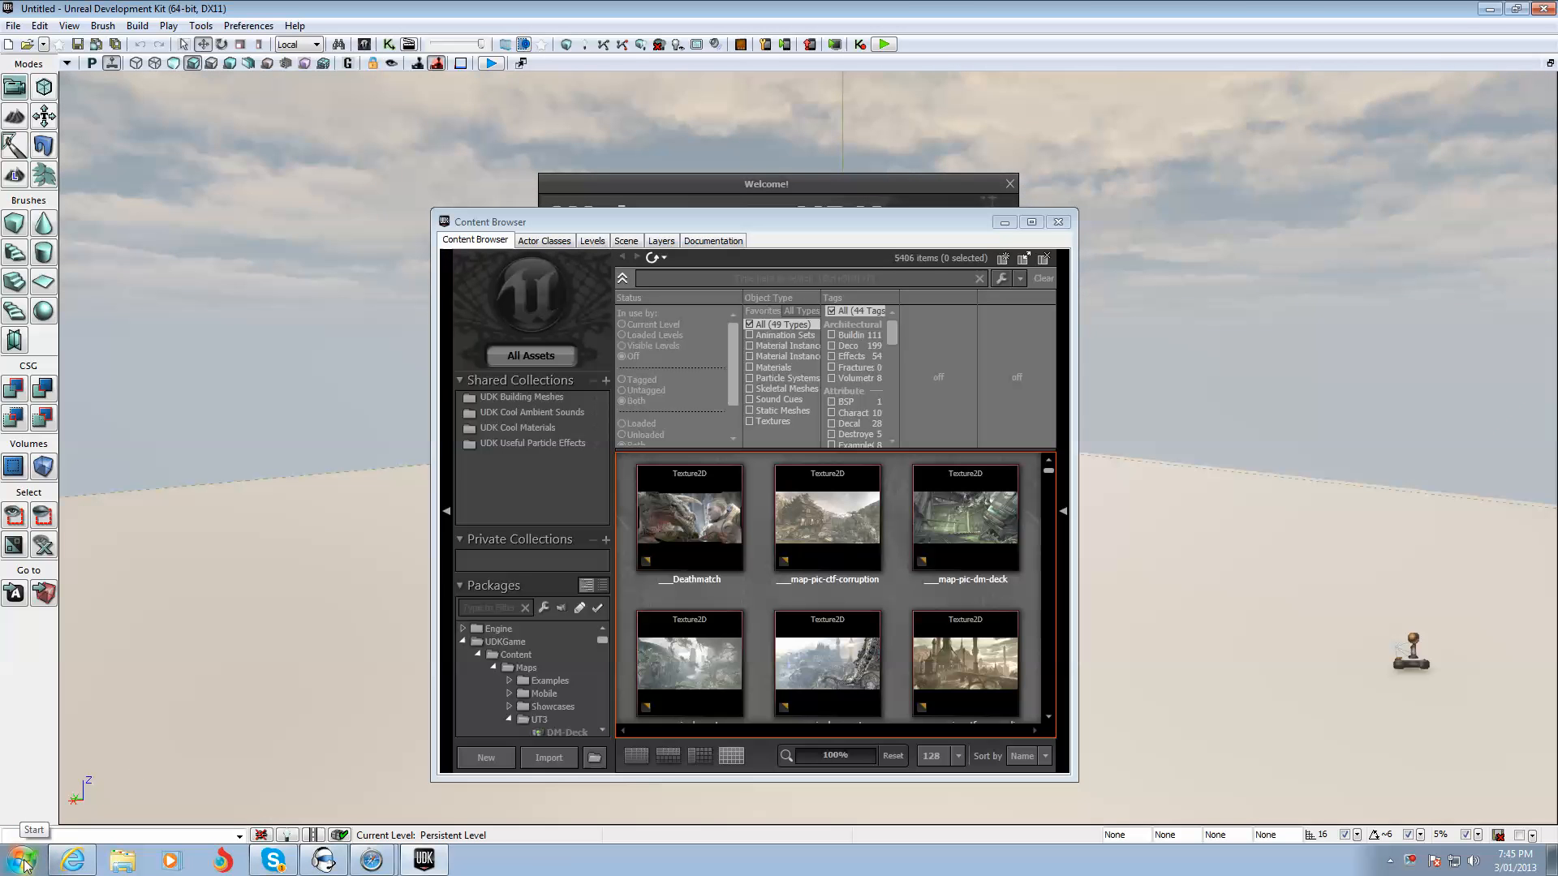
# Step: Locate the UDK Editor shortcut under UDK-2012-10 in the Start menu
pyautogui.click(24, 865)
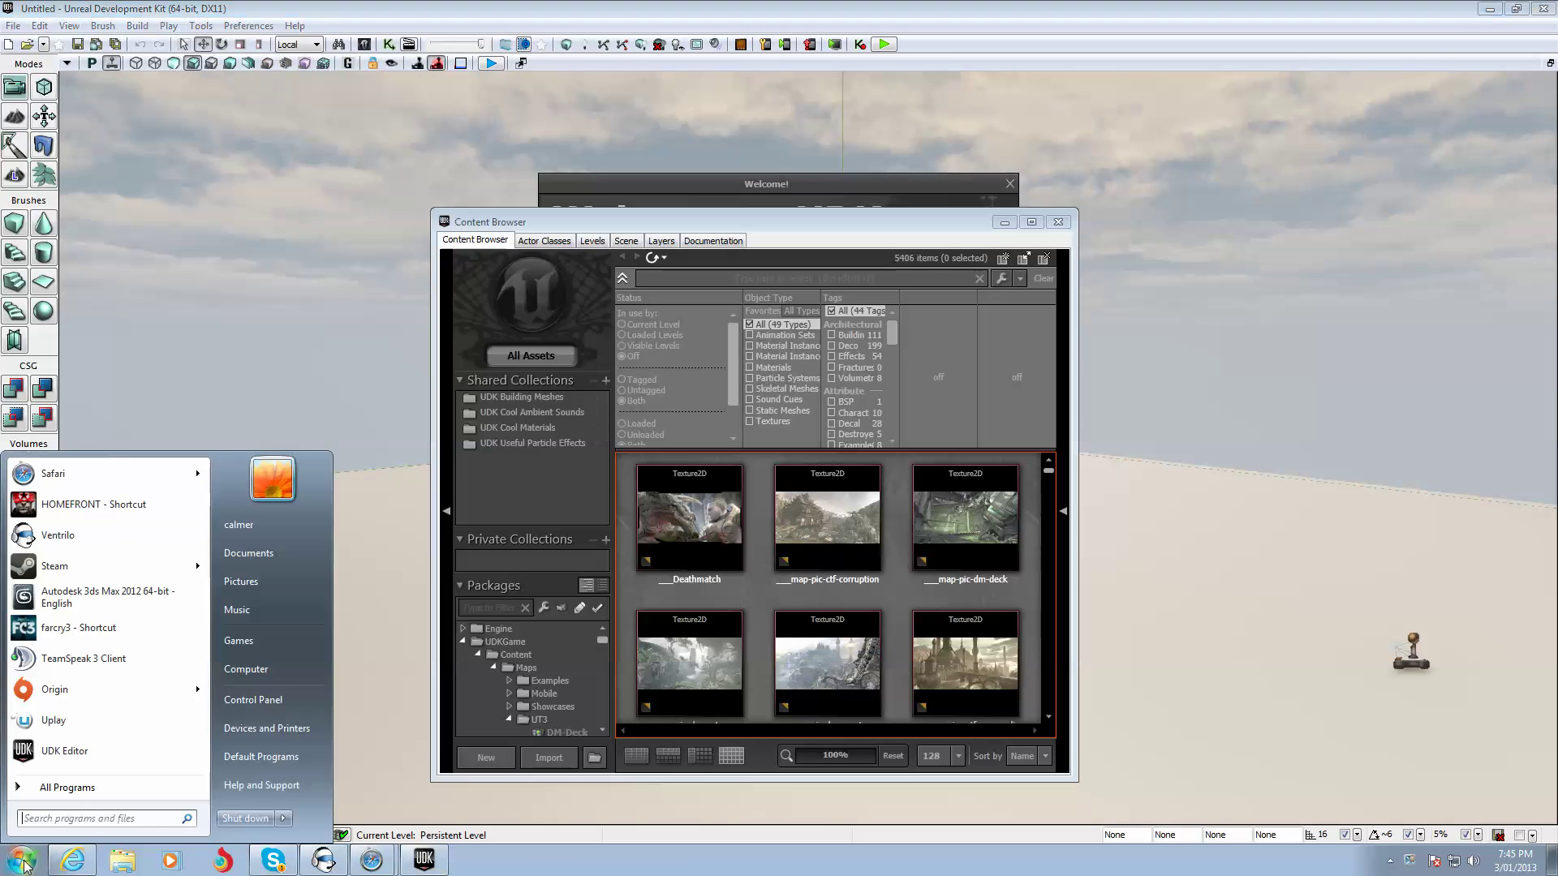
pyautogui.click(79, 791)
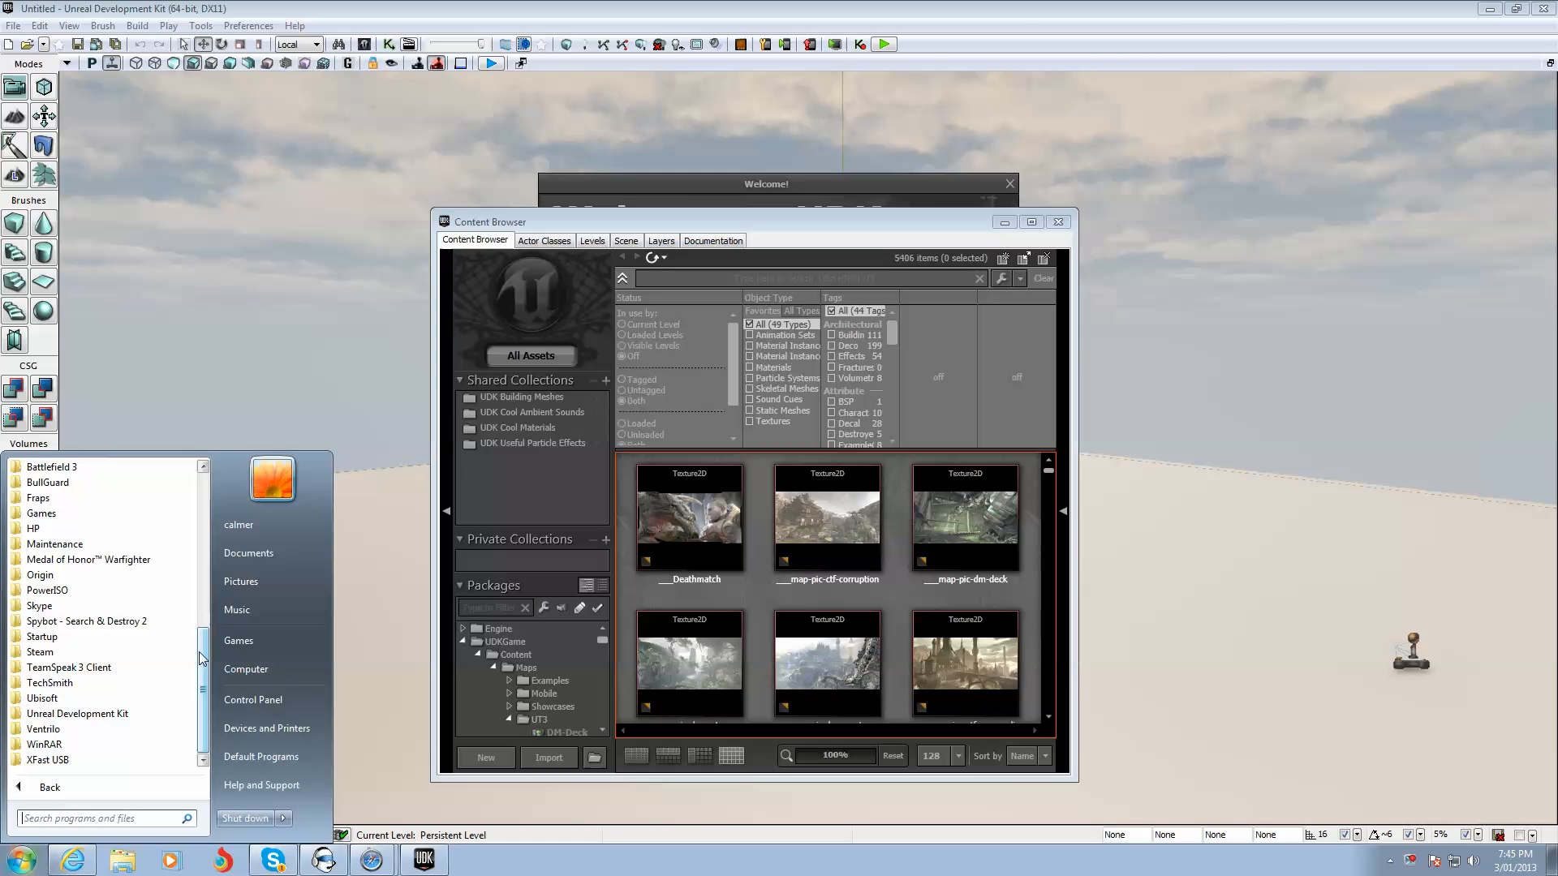
pyautogui.moveTo(202, 657)
pyautogui.mouseDown()
pyautogui.moveTo(202, 617)
pyautogui.moveTo(203, 660)
pyautogui.mouseUp()
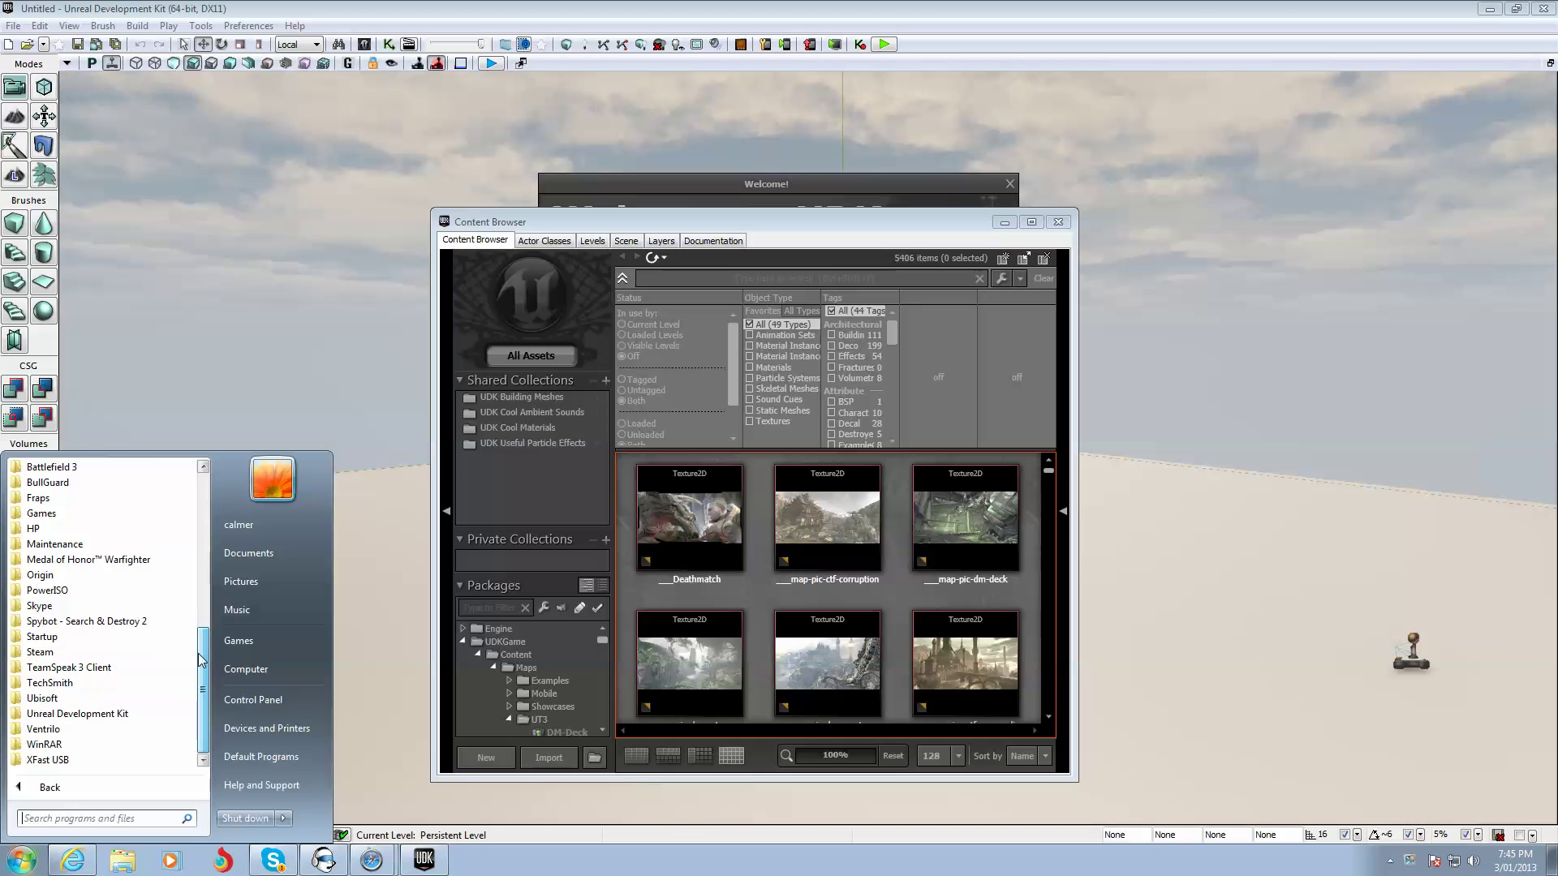
pyautogui.click(85, 717)
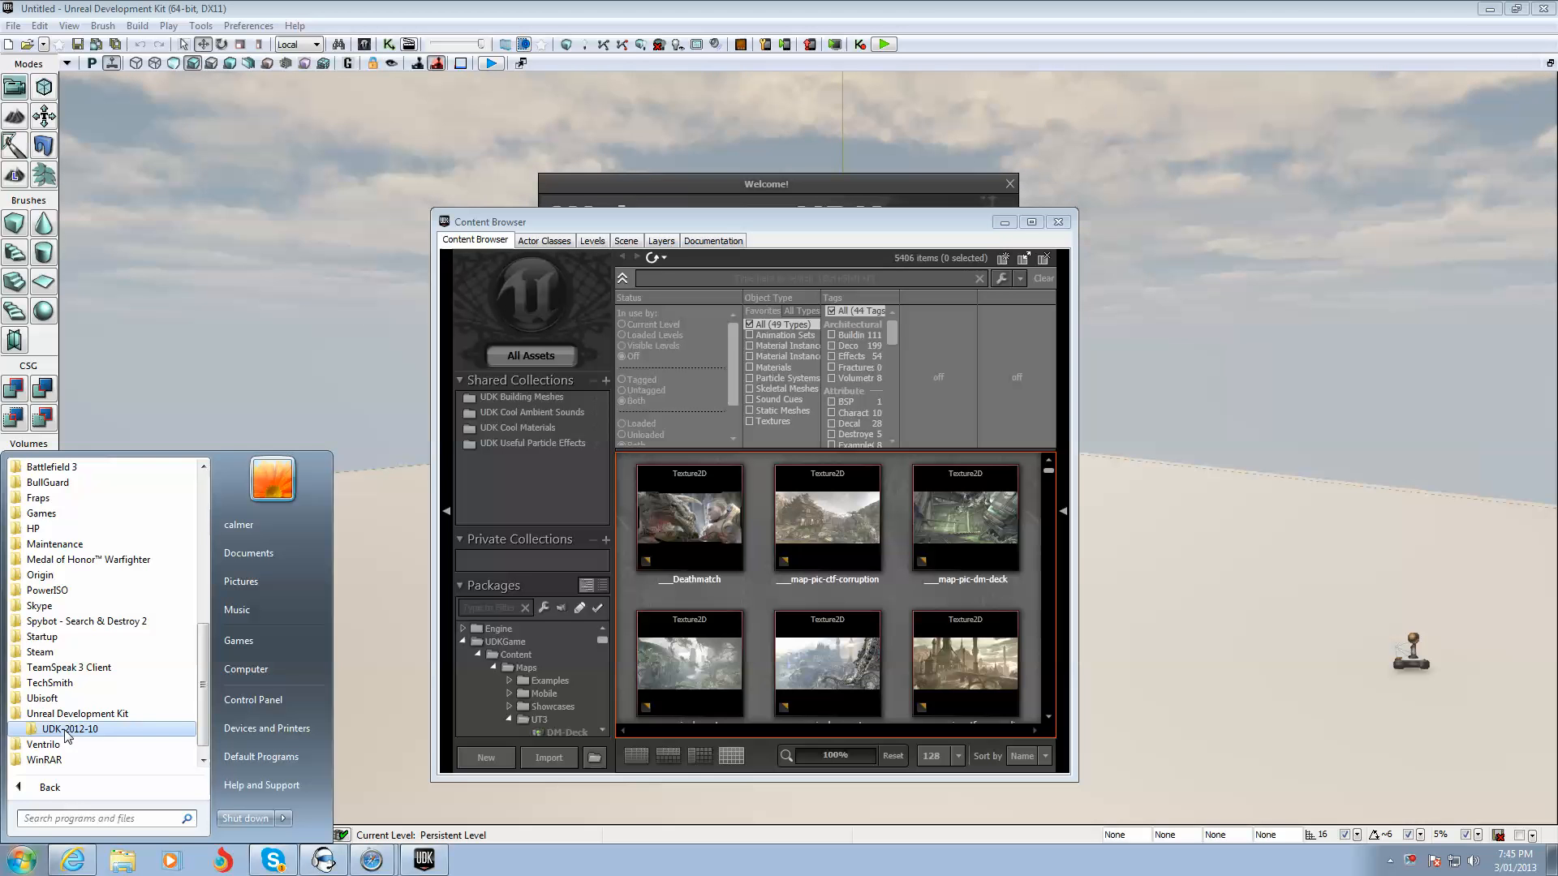
pyautogui.click(67, 731)
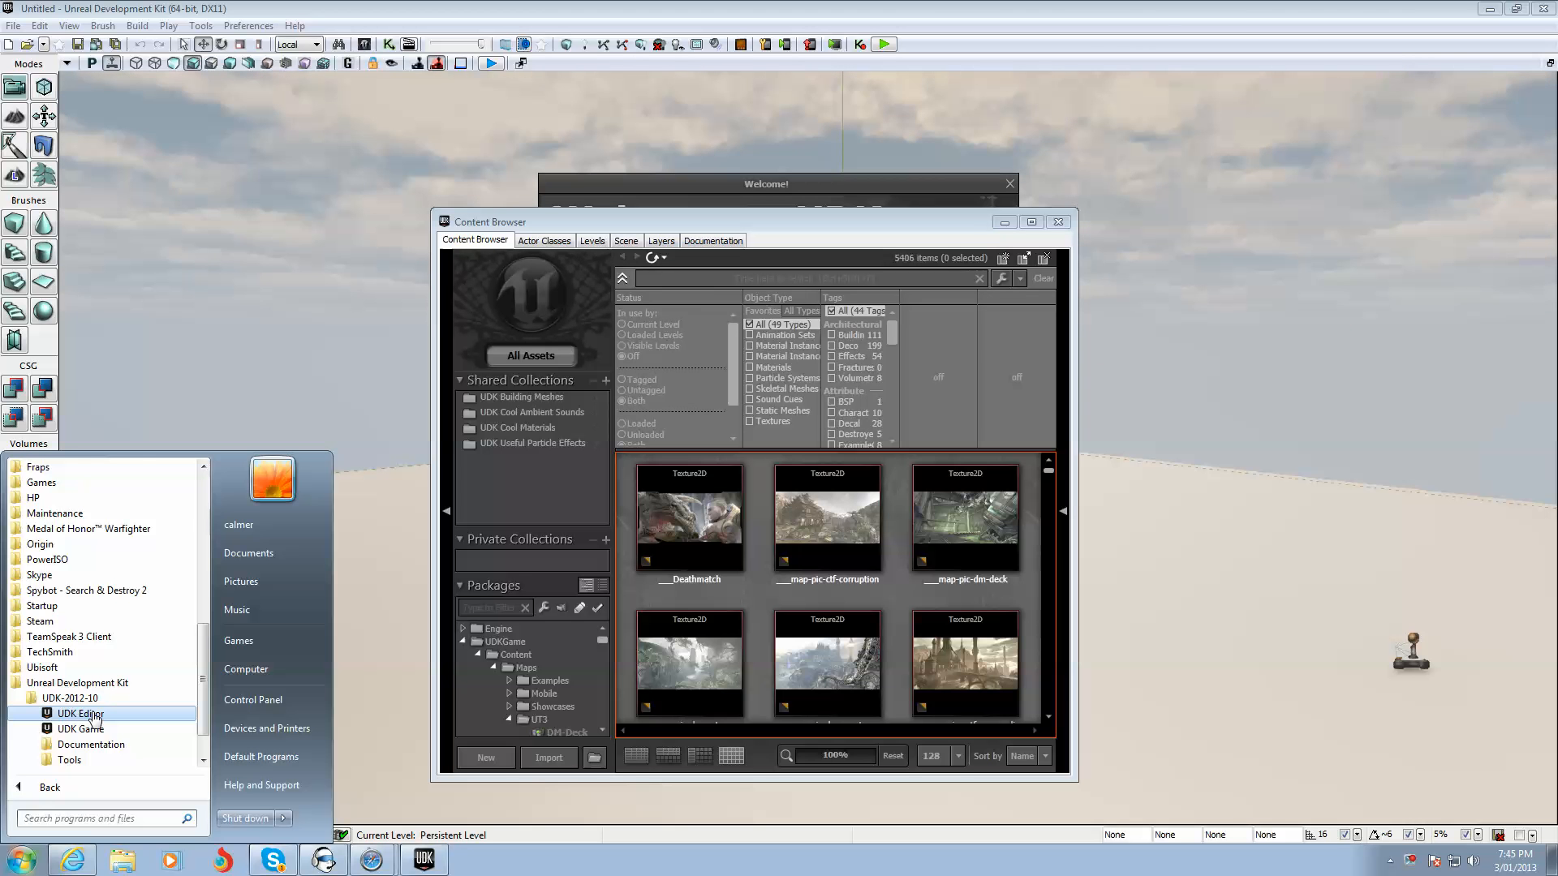
pyautogui.rightClick(95, 716)
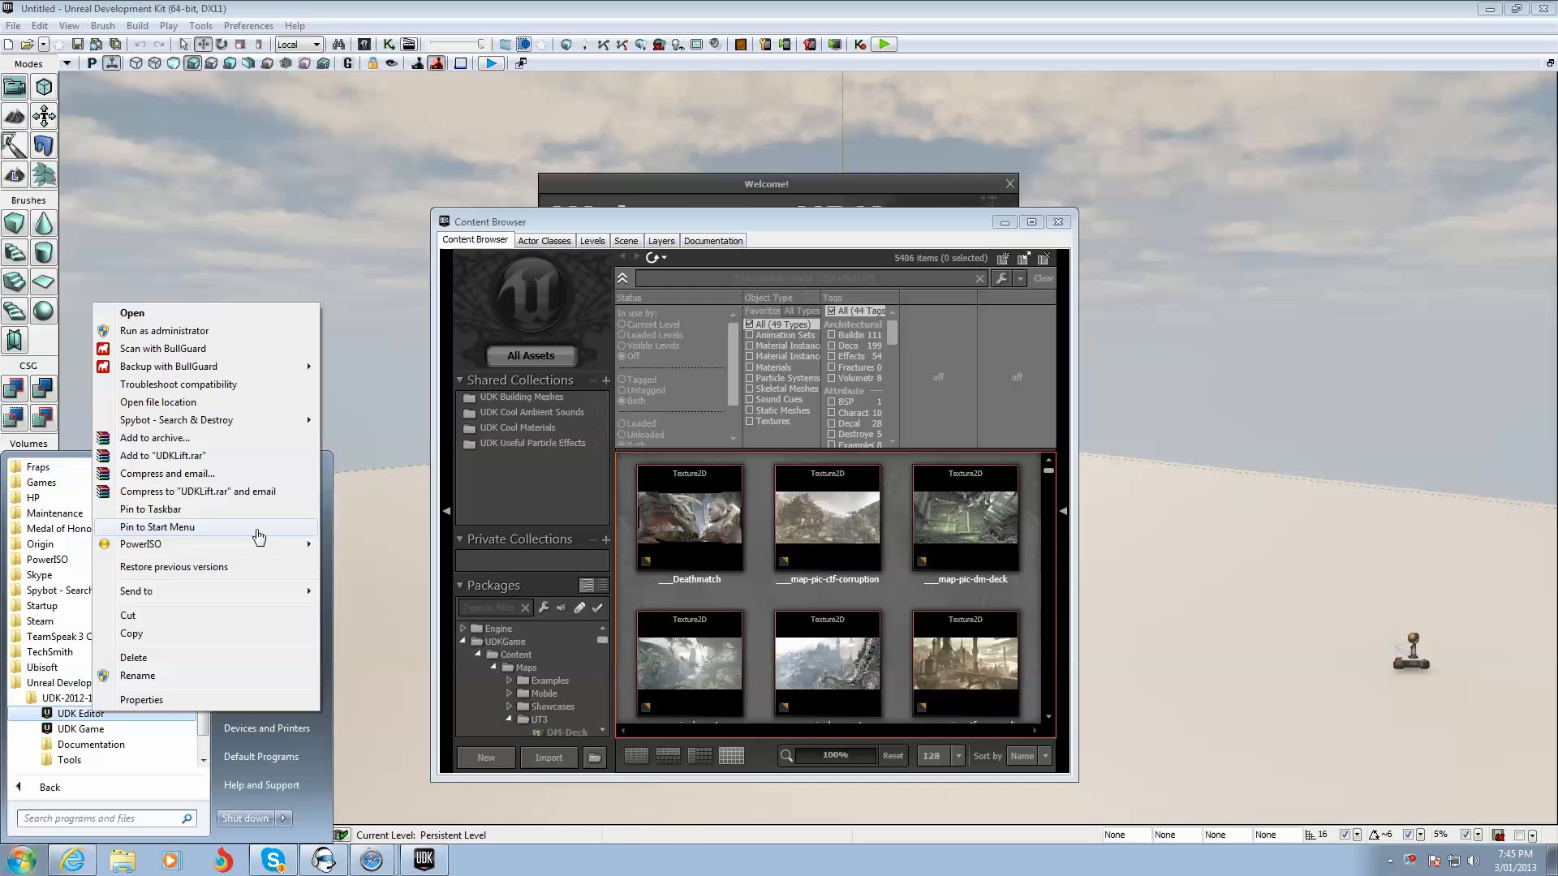
pyautogui.click(1473, 409)
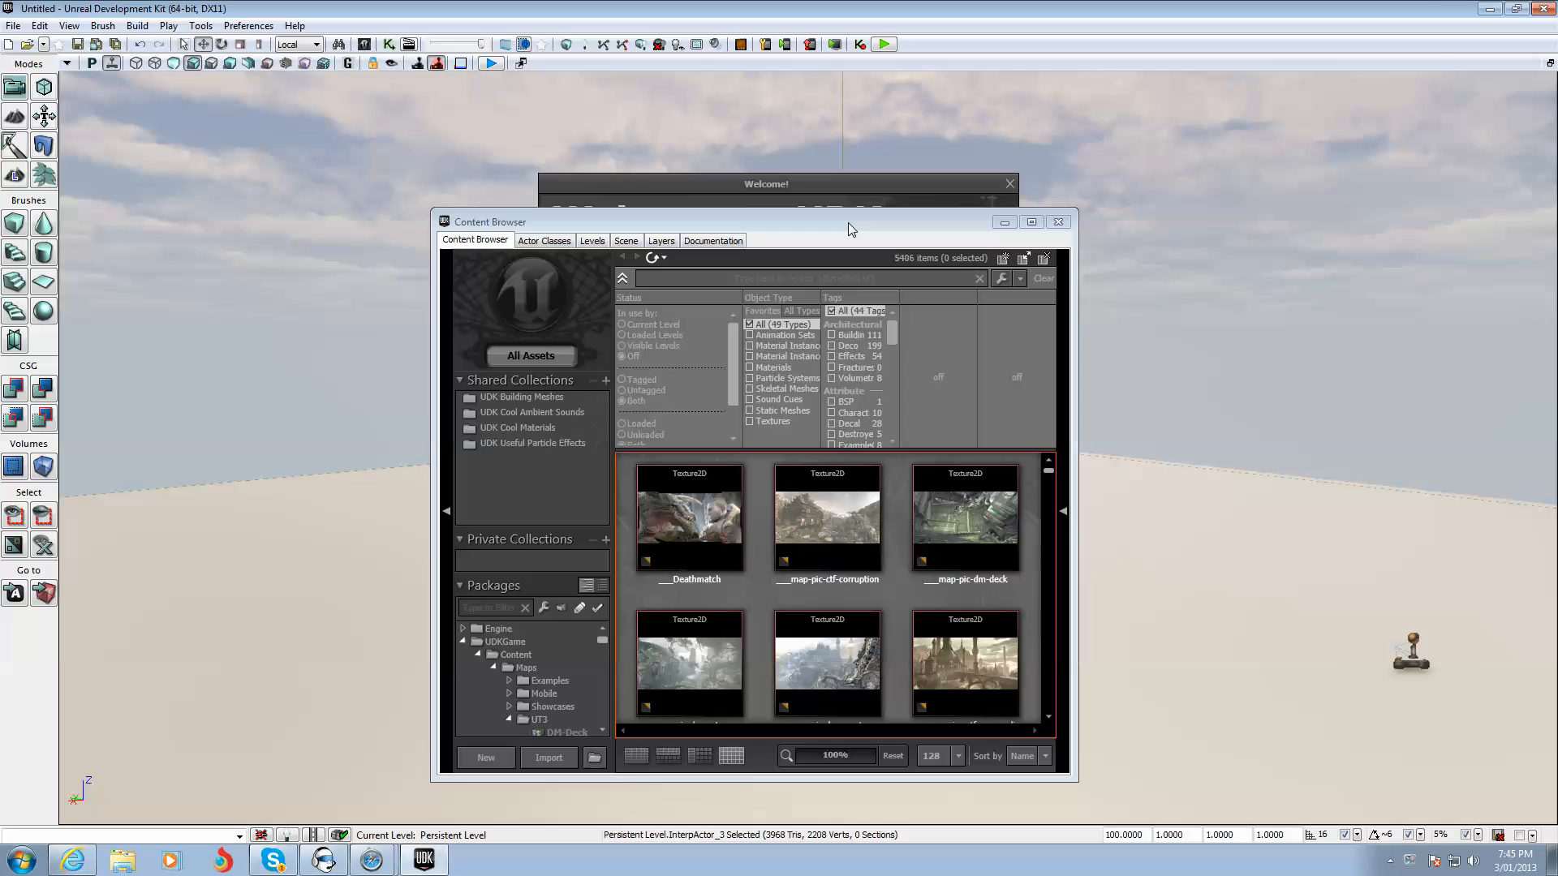
# Step: Start a new map from the Morning Lighting template and dismiss the welcome screen
pyautogui.click(1059, 224)
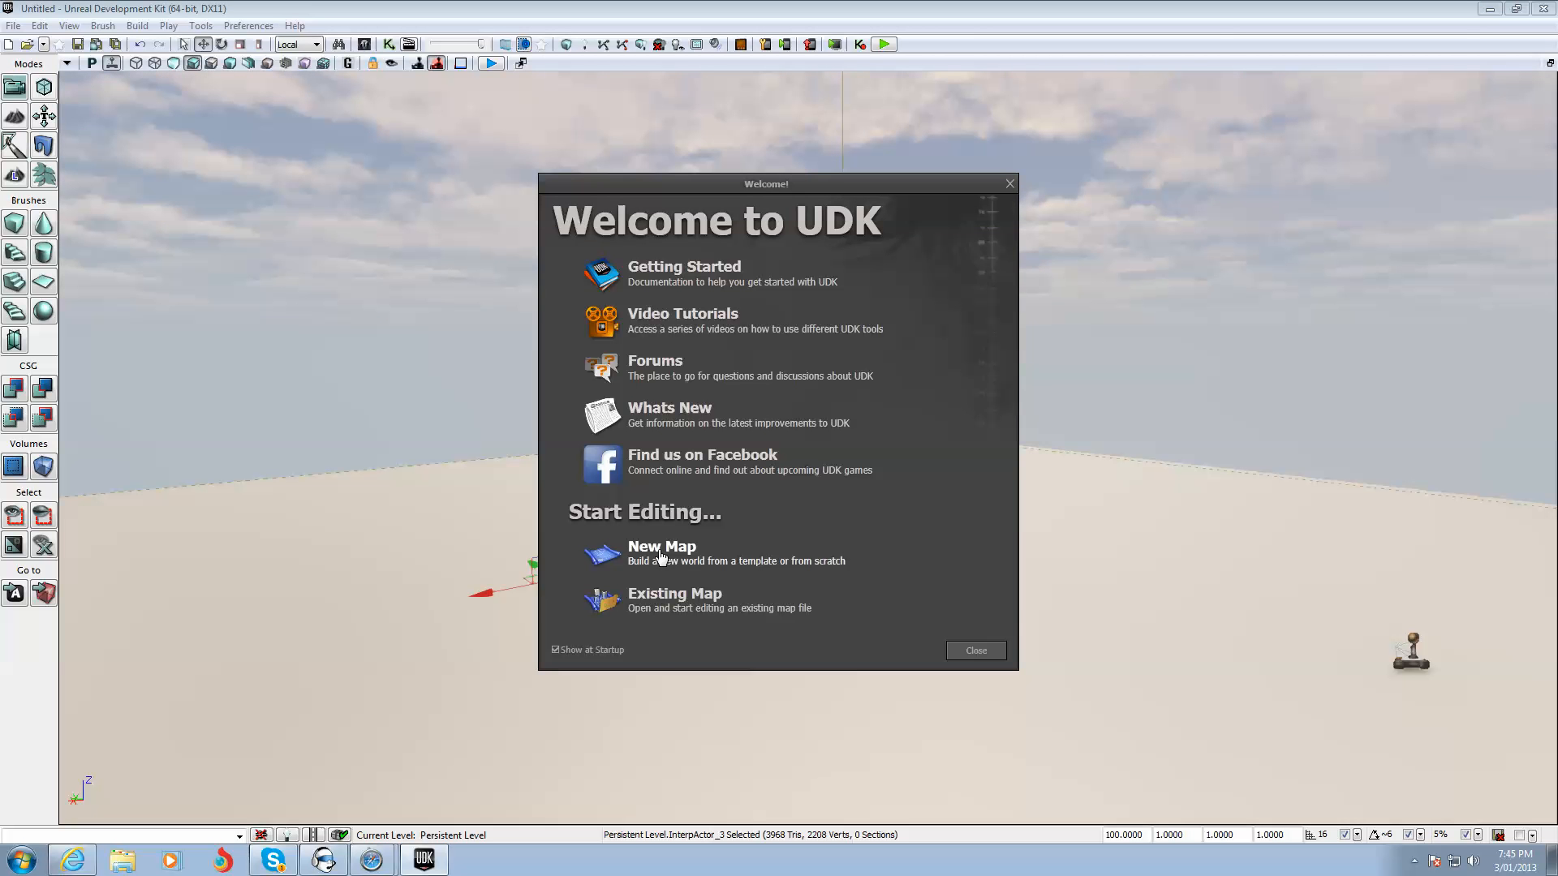
pyautogui.click(660, 557)
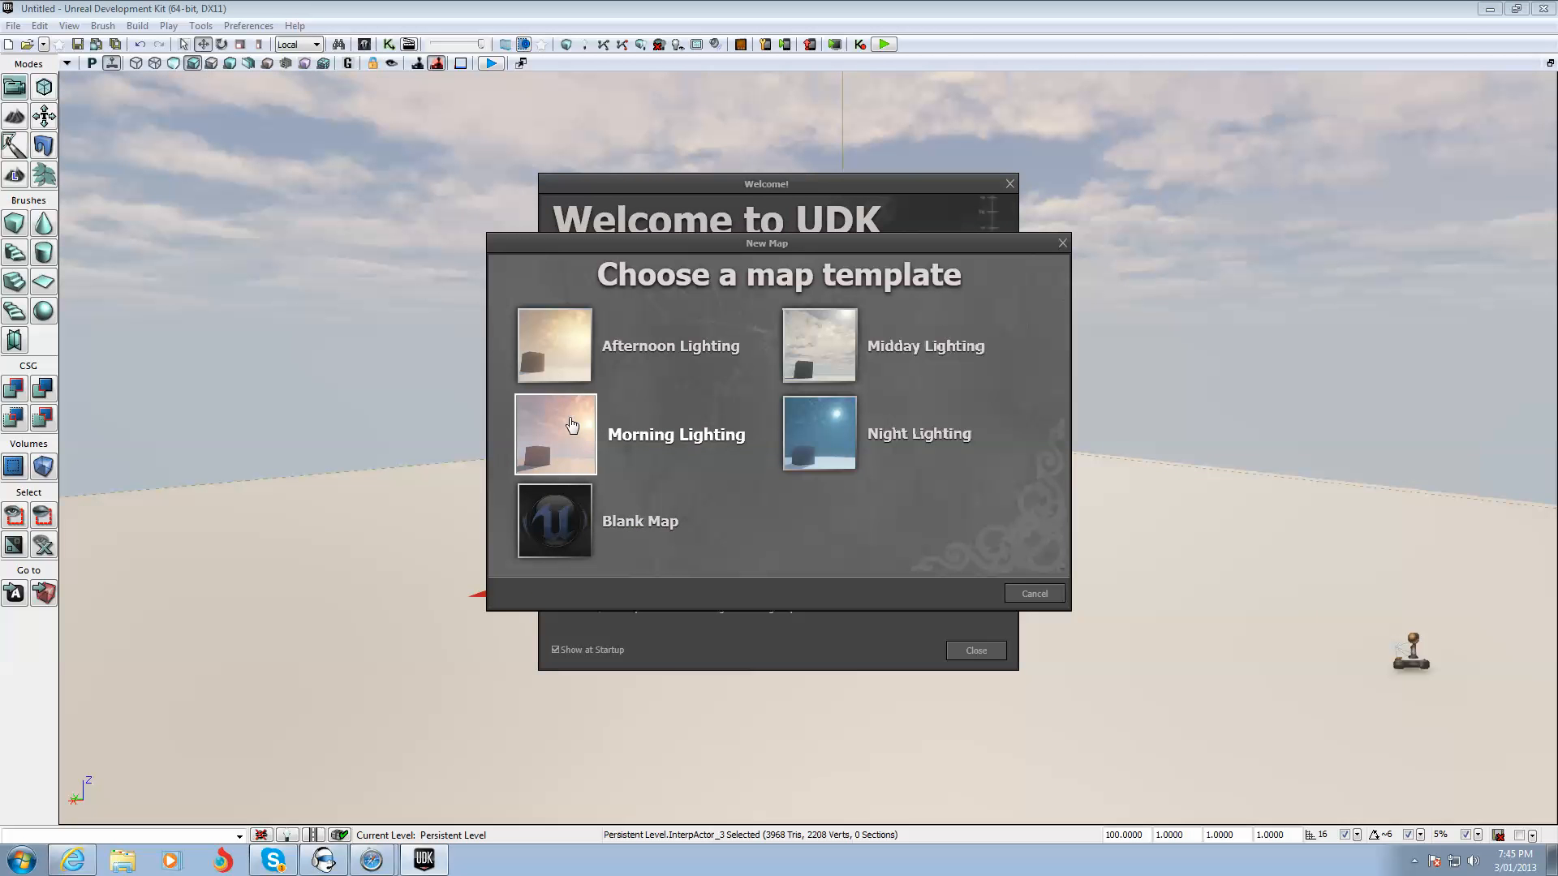
pyautogui.click(571, 430)
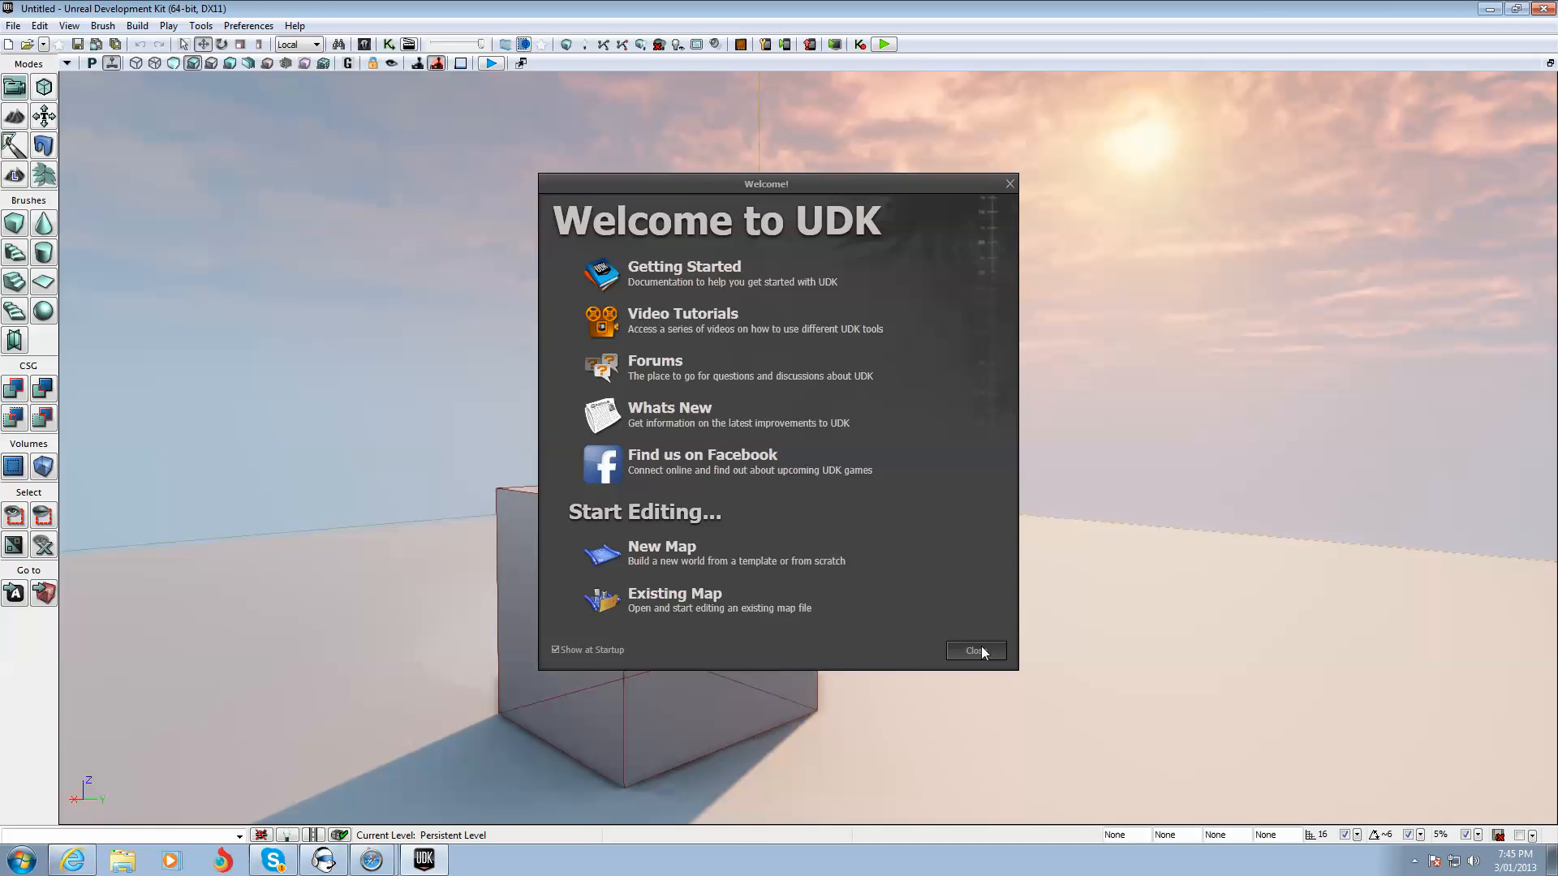
pyautogui.click(977, 652)
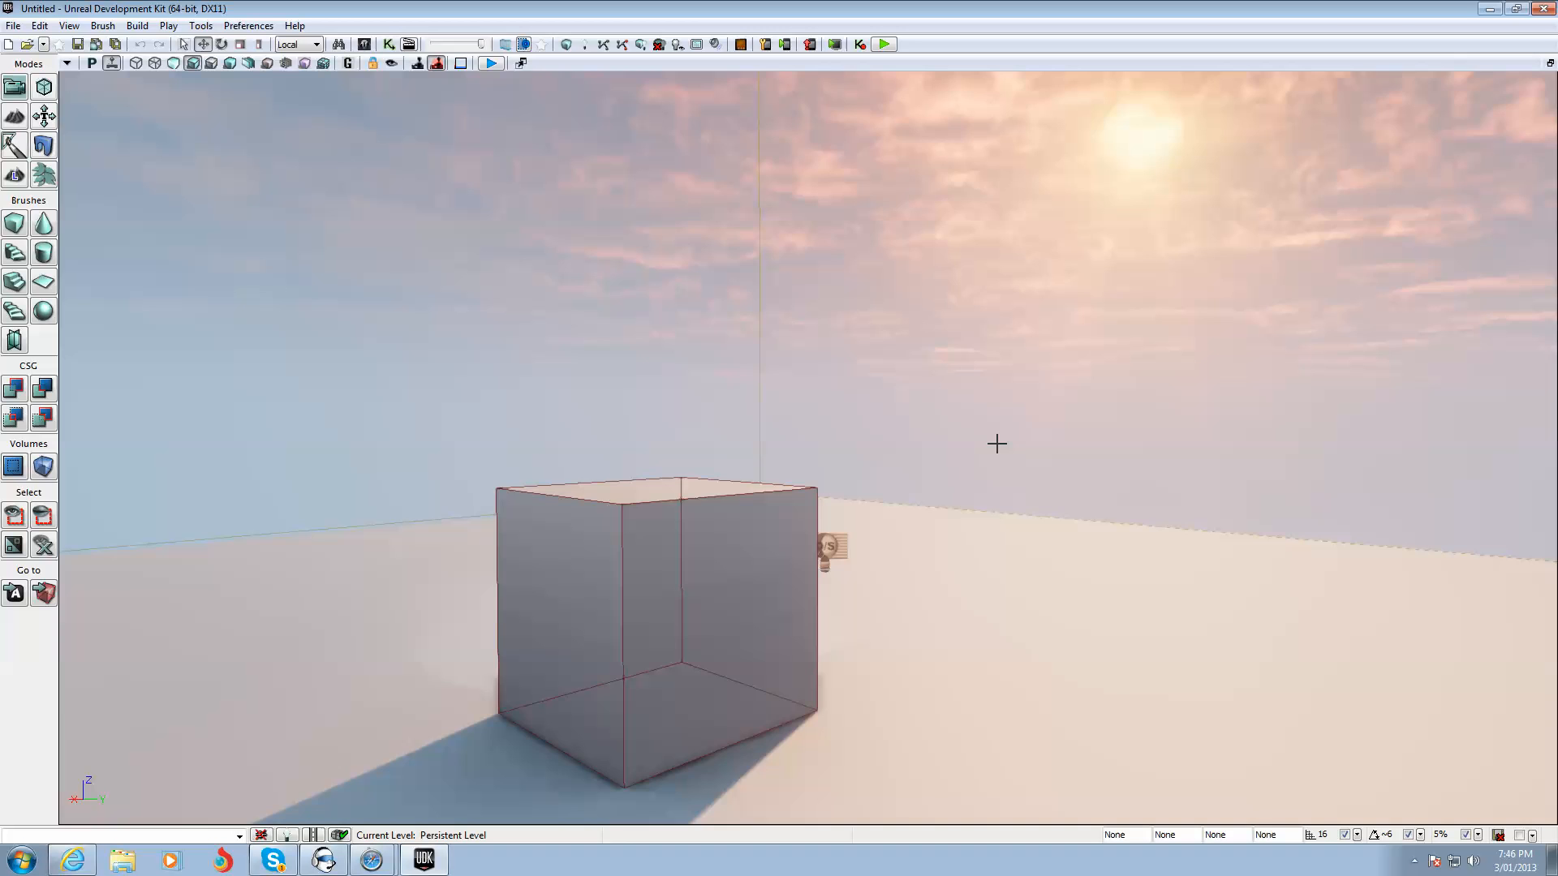
pyautogui.moveTo(996, 443); pyautogui.dragTo(996, 443, button='right')
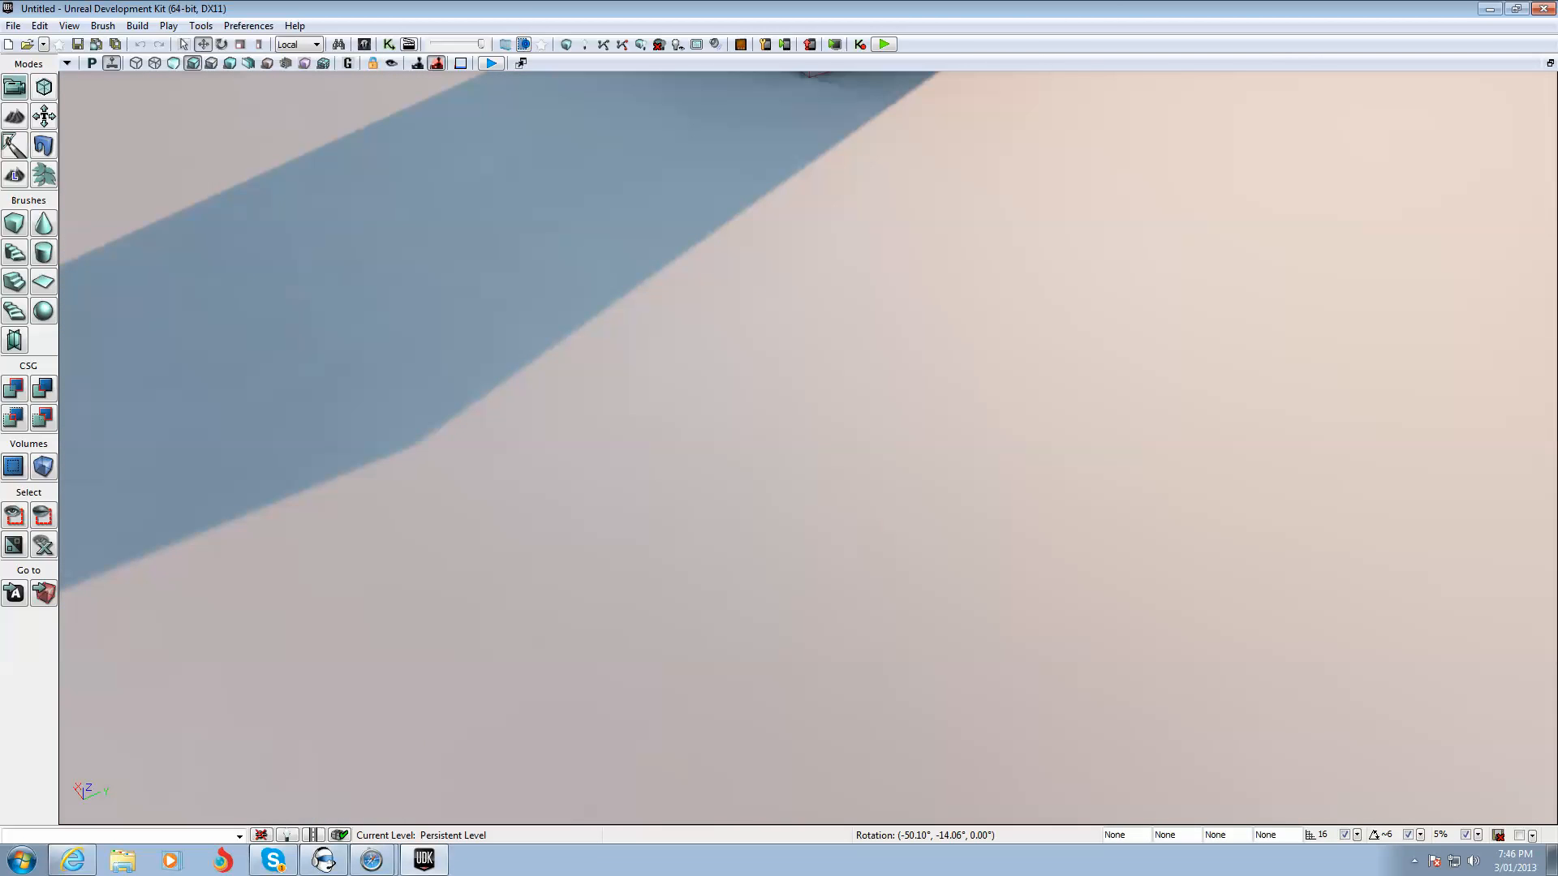
pyautogui.moveTo(996, 443); pyautogui.dragTo(995, 443)
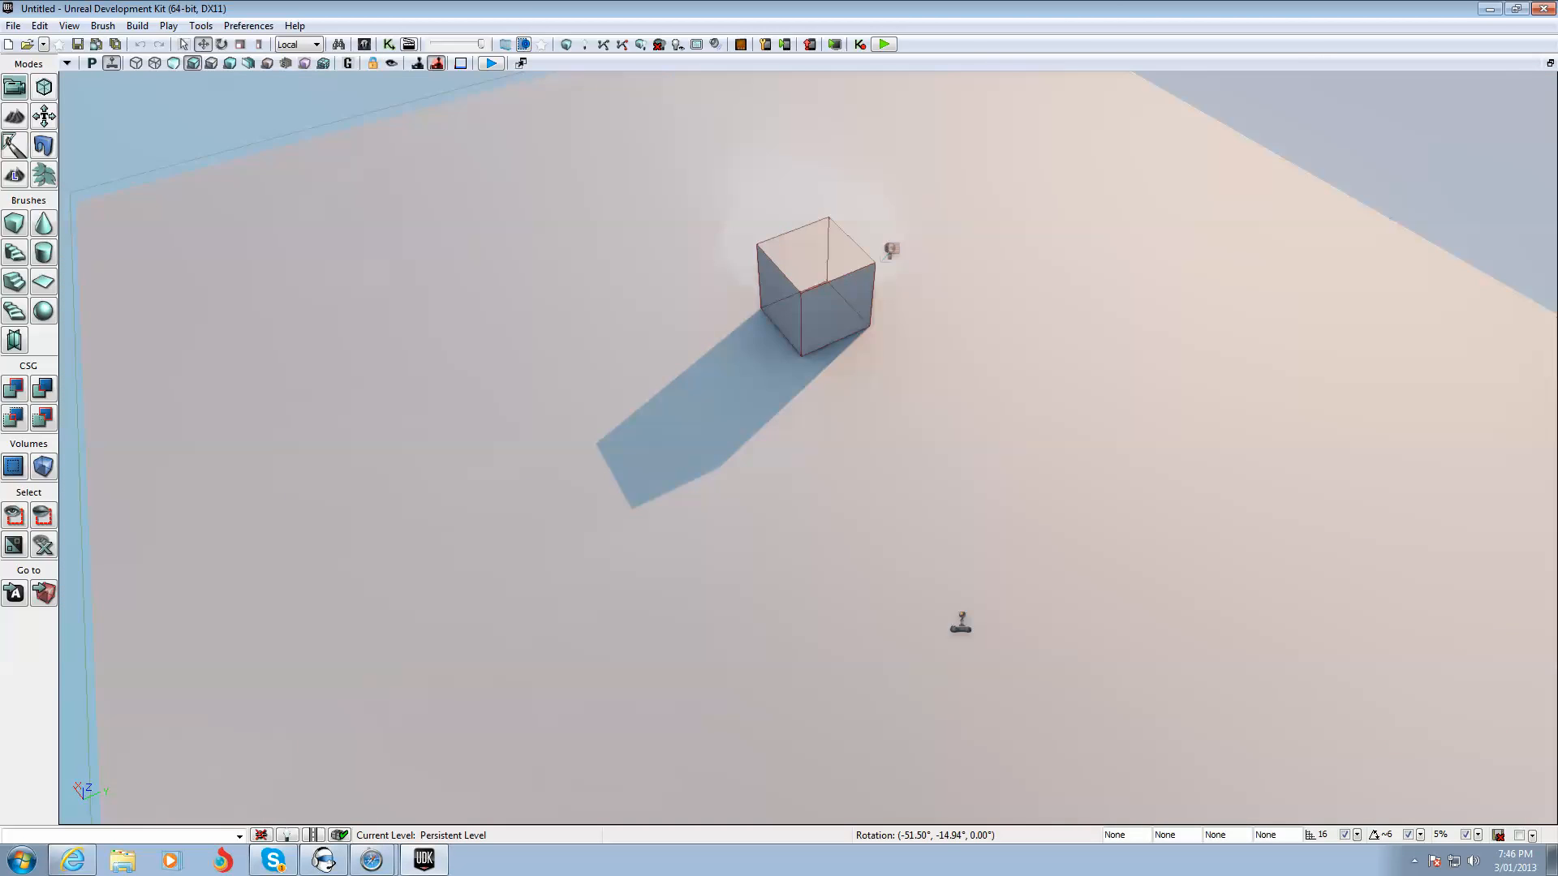
pyautogui.moveTo(995, 444); pyautogui.dragTo(996, 443, button='right')
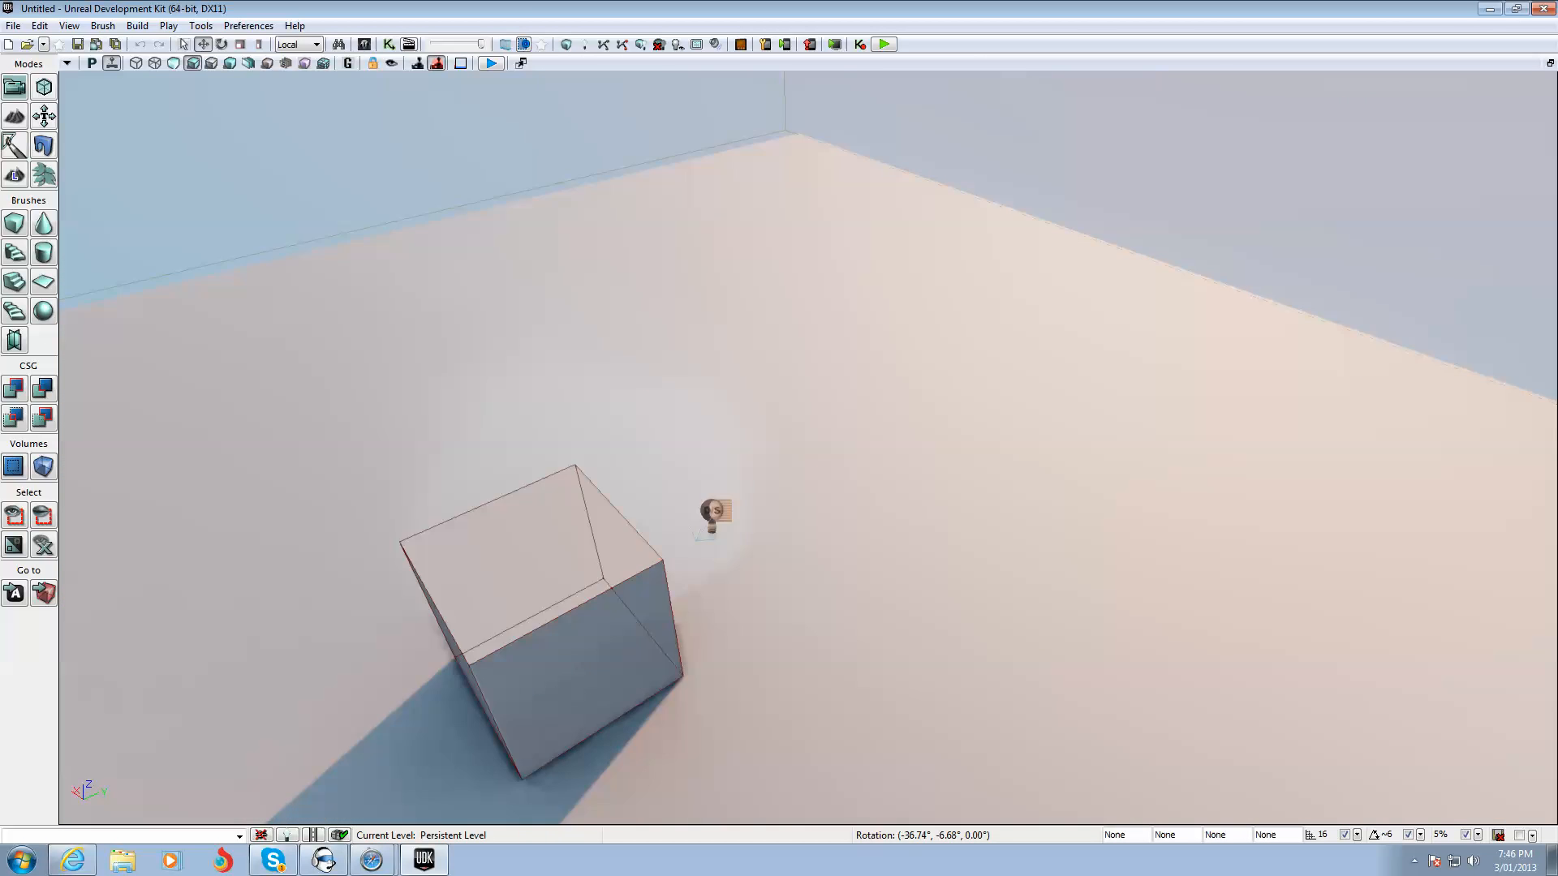
pyautogui.moveTo(996, 444); pyautogui.dragTo(996, 444)
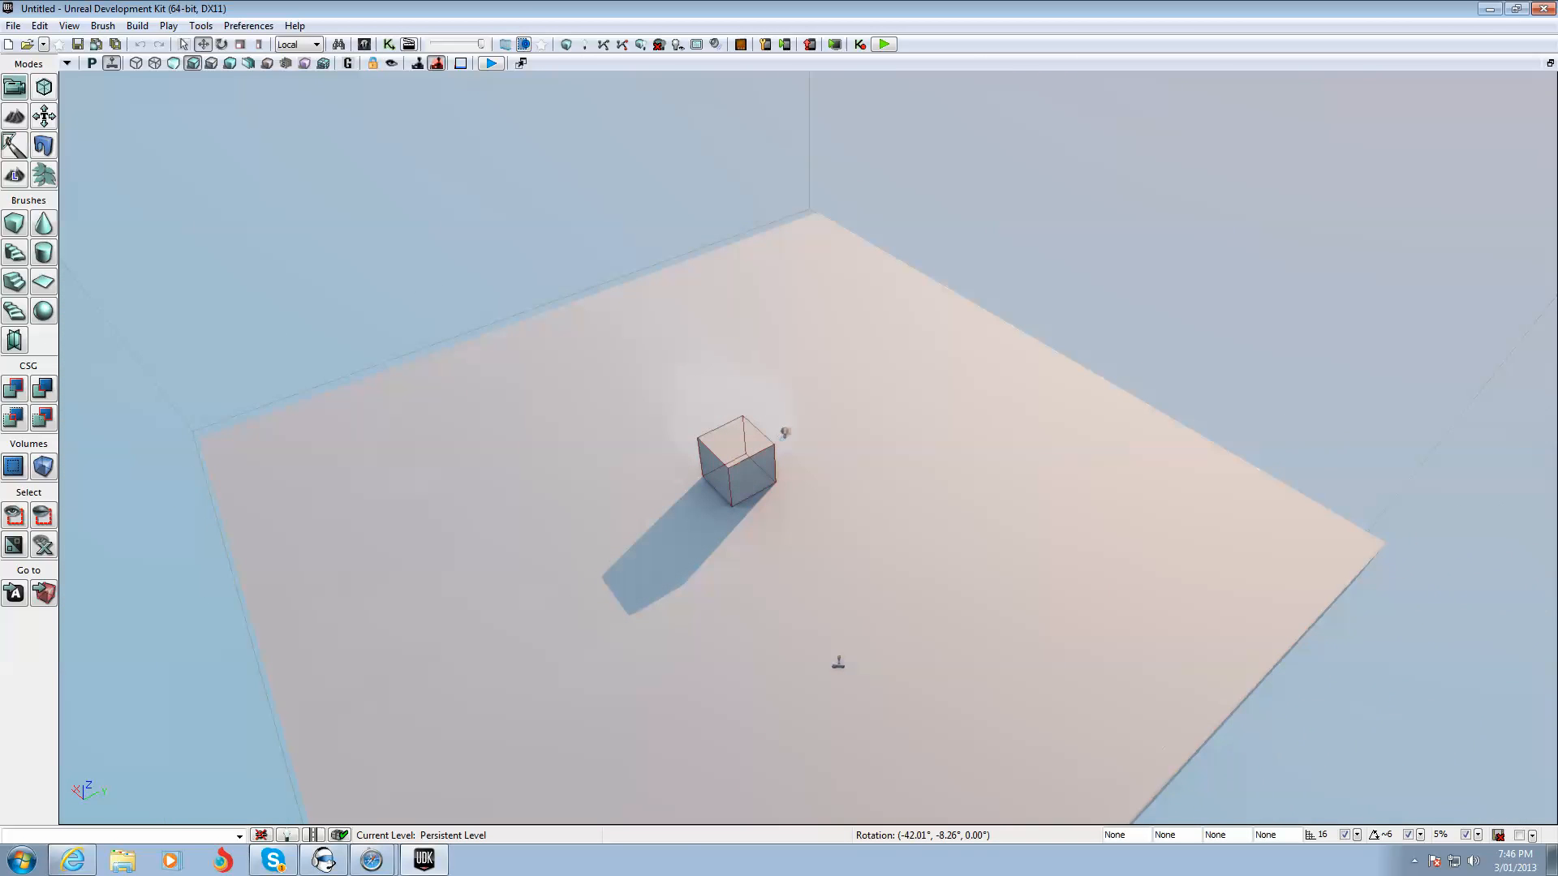
pyautogui.moveTo(996, 443); pyautogui.dragTo(996, 443, button='right')
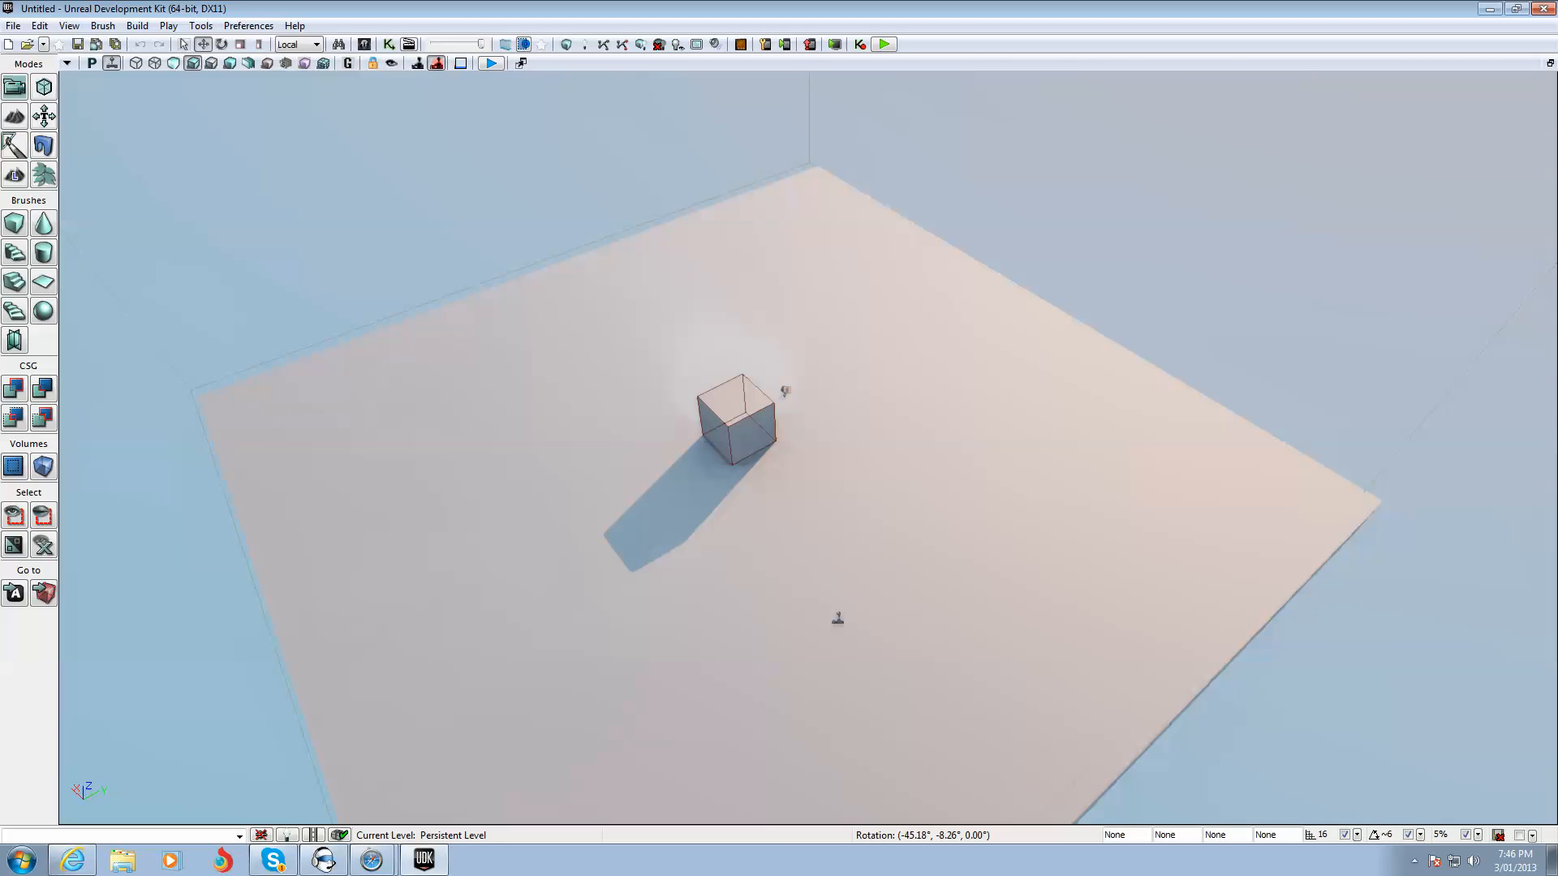
pyautogui.moveTo(997, 444); pyautogui.dragTo(995, 443, button='right')
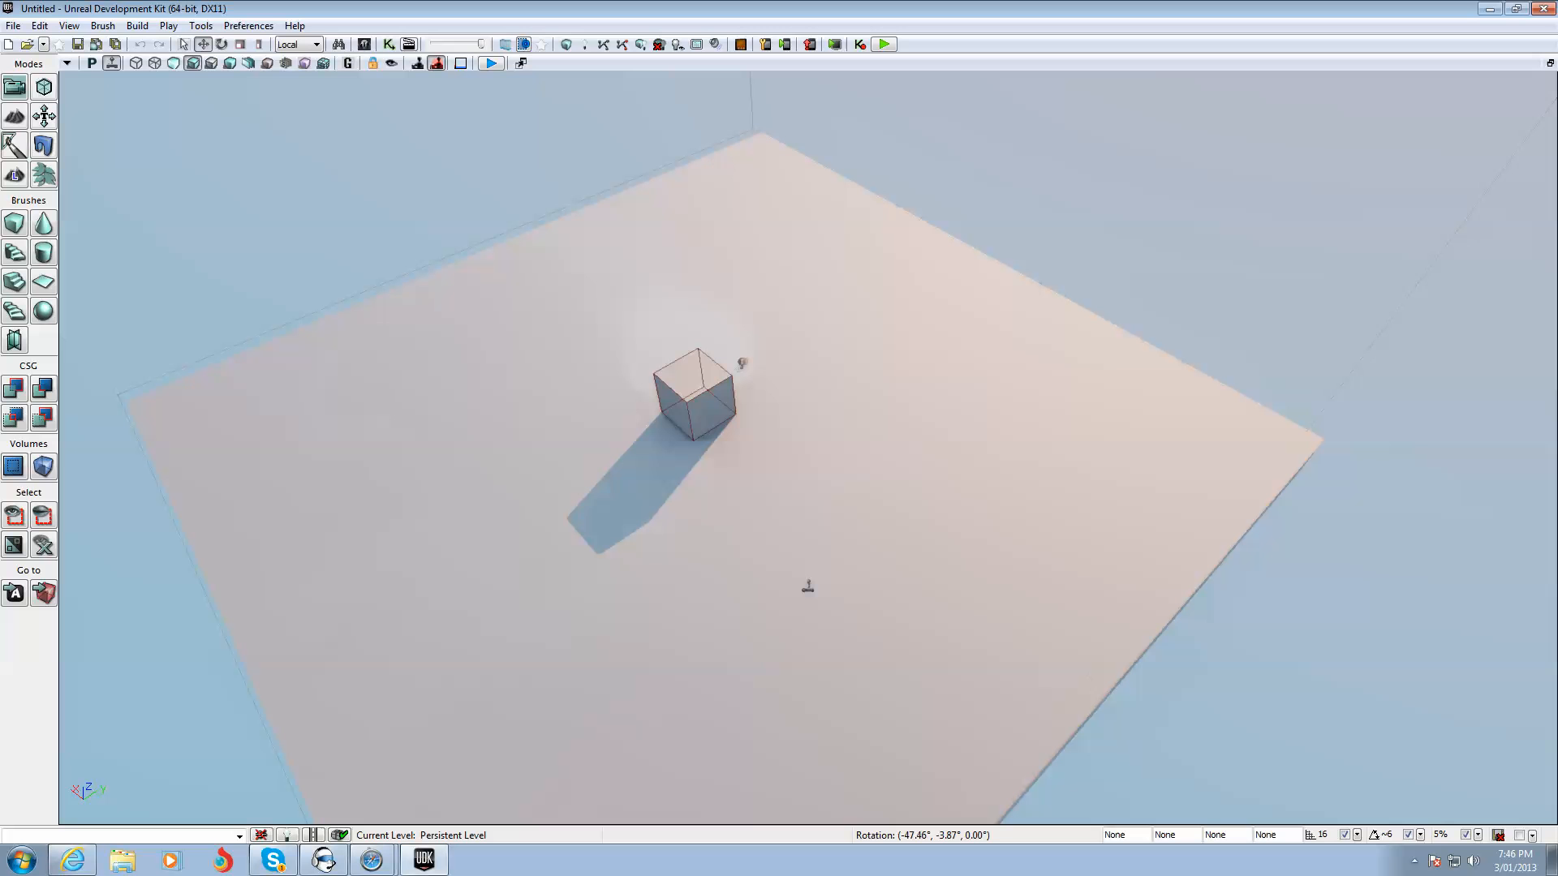
pyautogui.moveTo(996, 443); pyautogui.dragTo(996, 443, button='right')
pyautogui.click(710, 381)
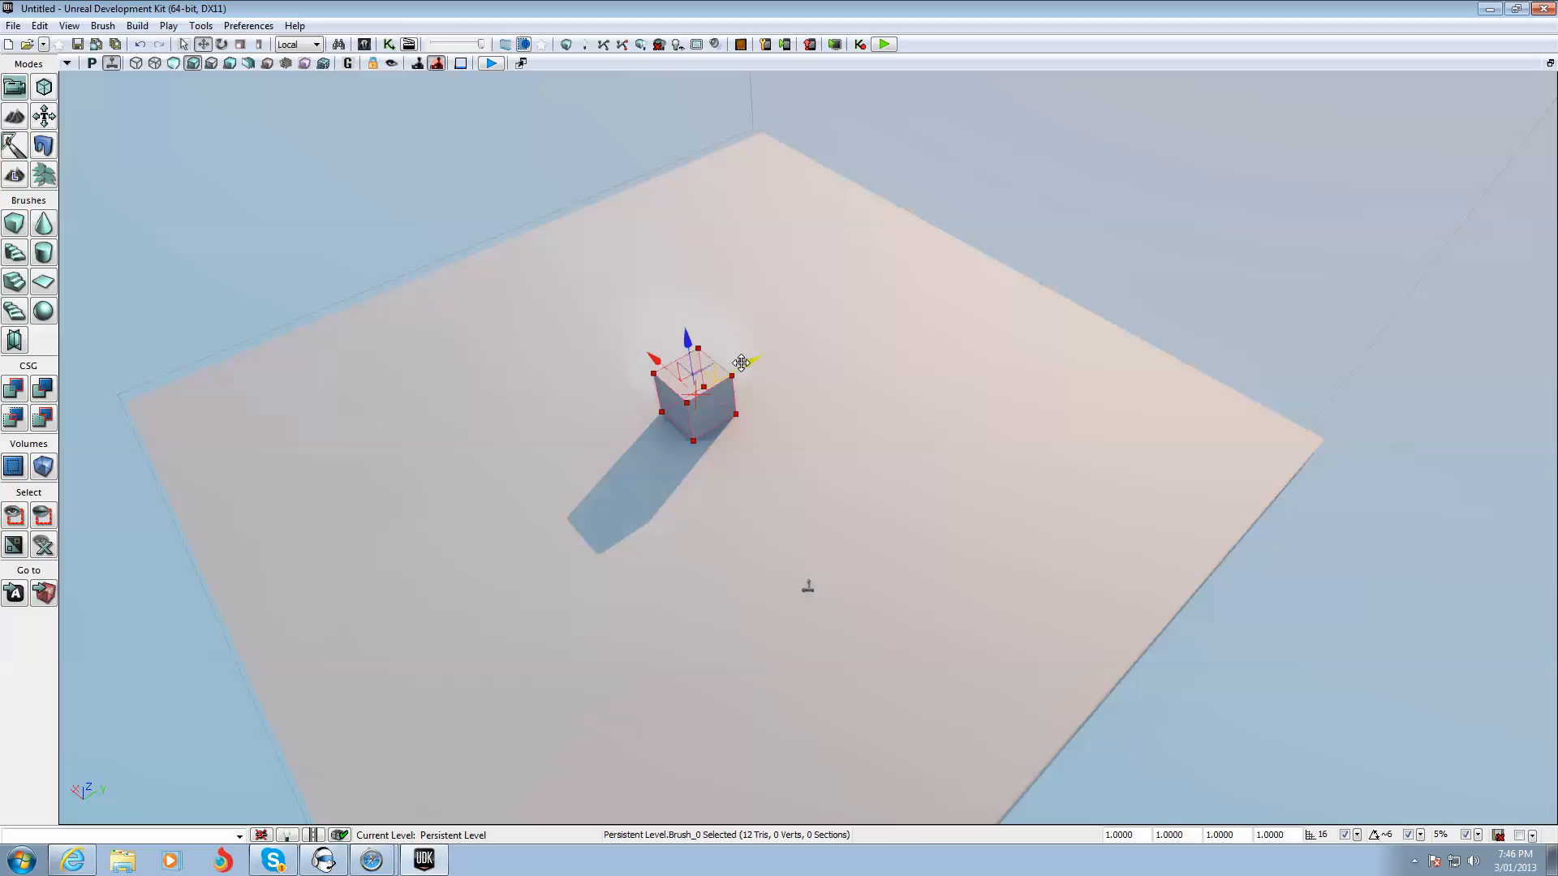
pyautogui.click(742, 360)
pyautogui.moveTo(741, 361); pyautogui.dragTo(740, 360)
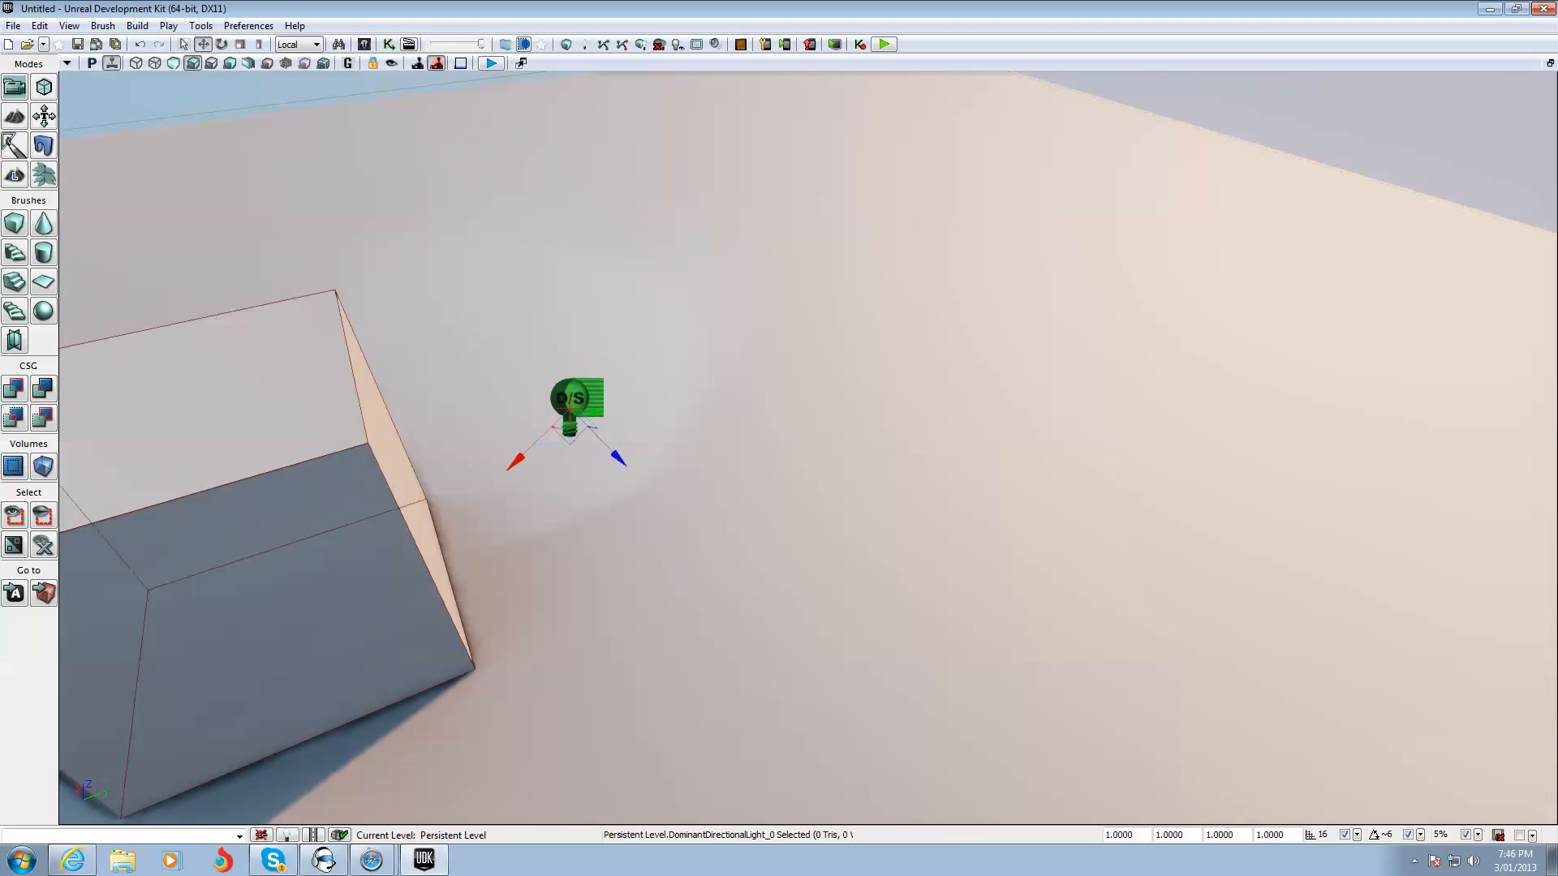
pyautogui.moveTo(741, 361); pyautogui.dragTo(741, 360, button='right')
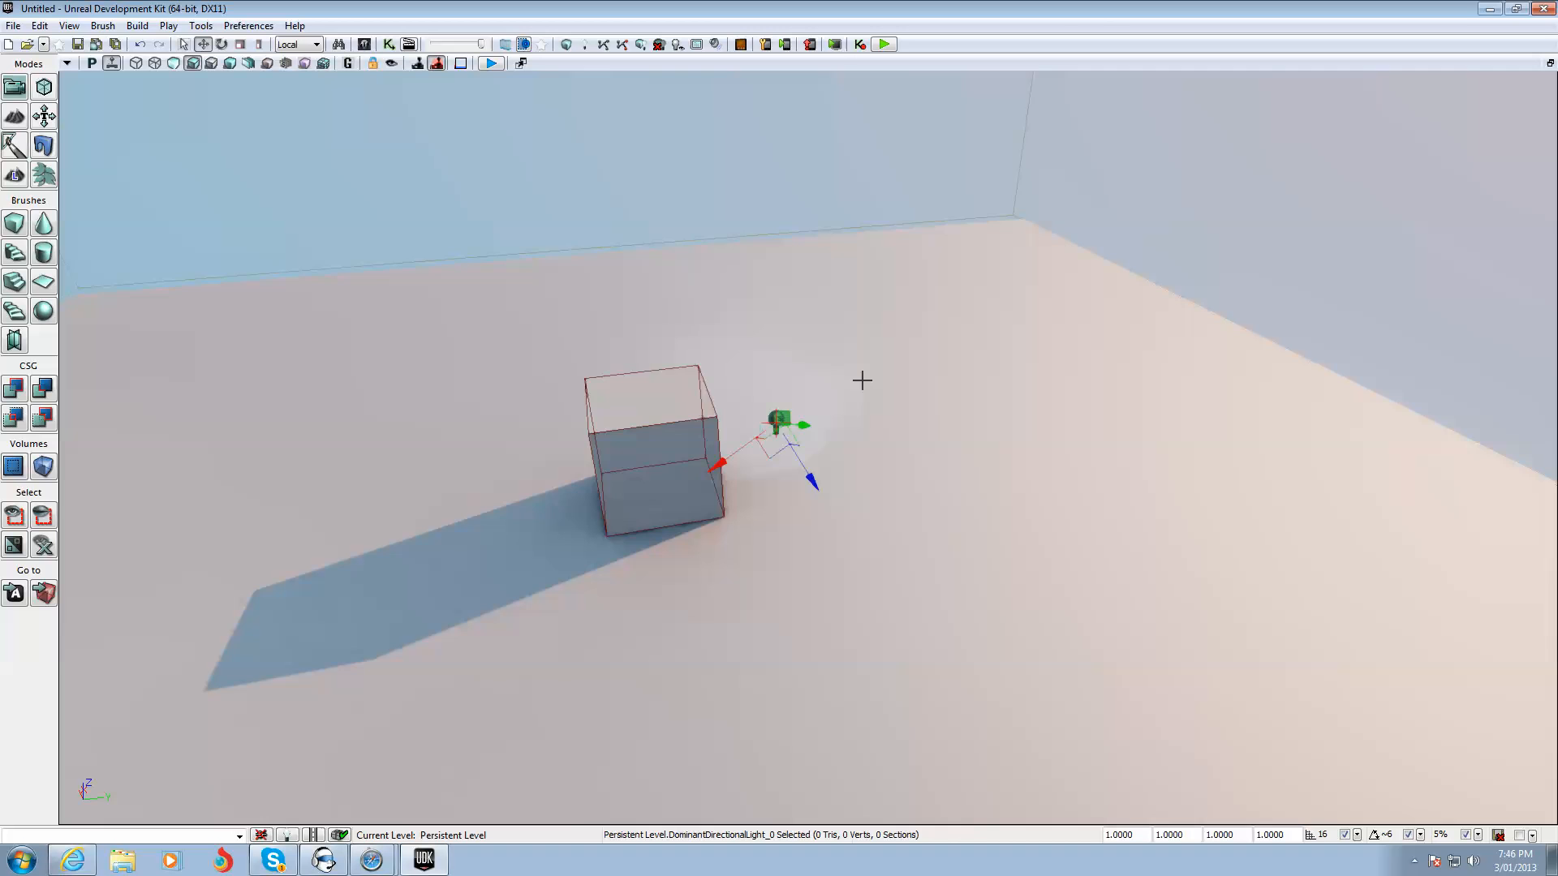
# Step: Delete the PlayerStart and the floor StaticMeshActor from the map
pyautogui.moveTo(863, 376); pyautogui.dragTo(863, 377, button='right')
pyautogui.moveTo(841, 429); pyautogui.dragTo(841, 430, button='right')
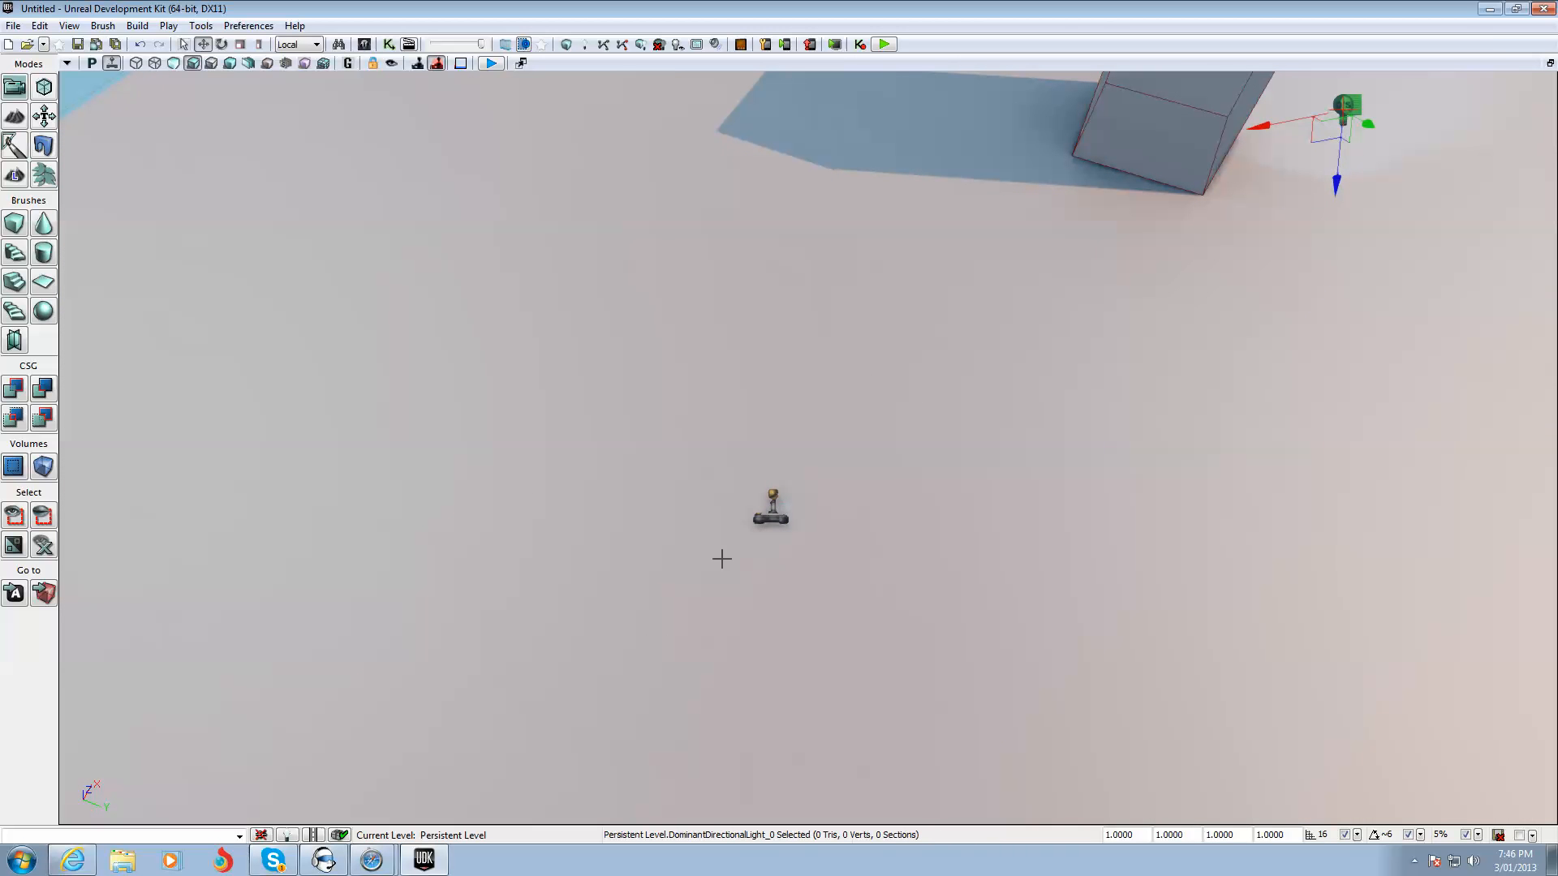
pyautogui.click(772, 509)
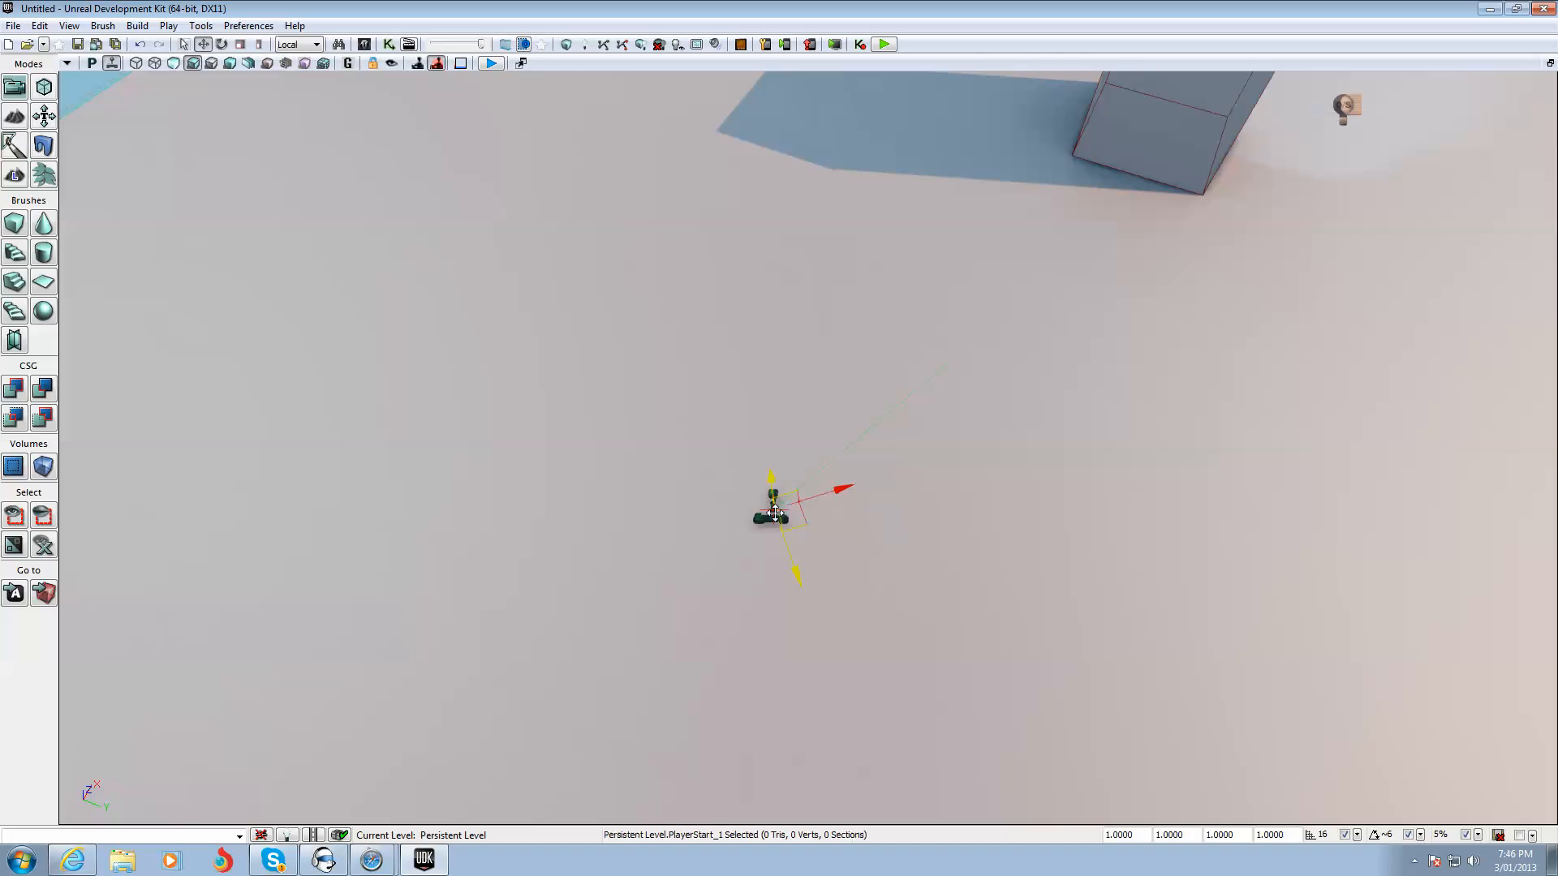
pyautogui.press('Delete')
pyautogui.click(775, 512)
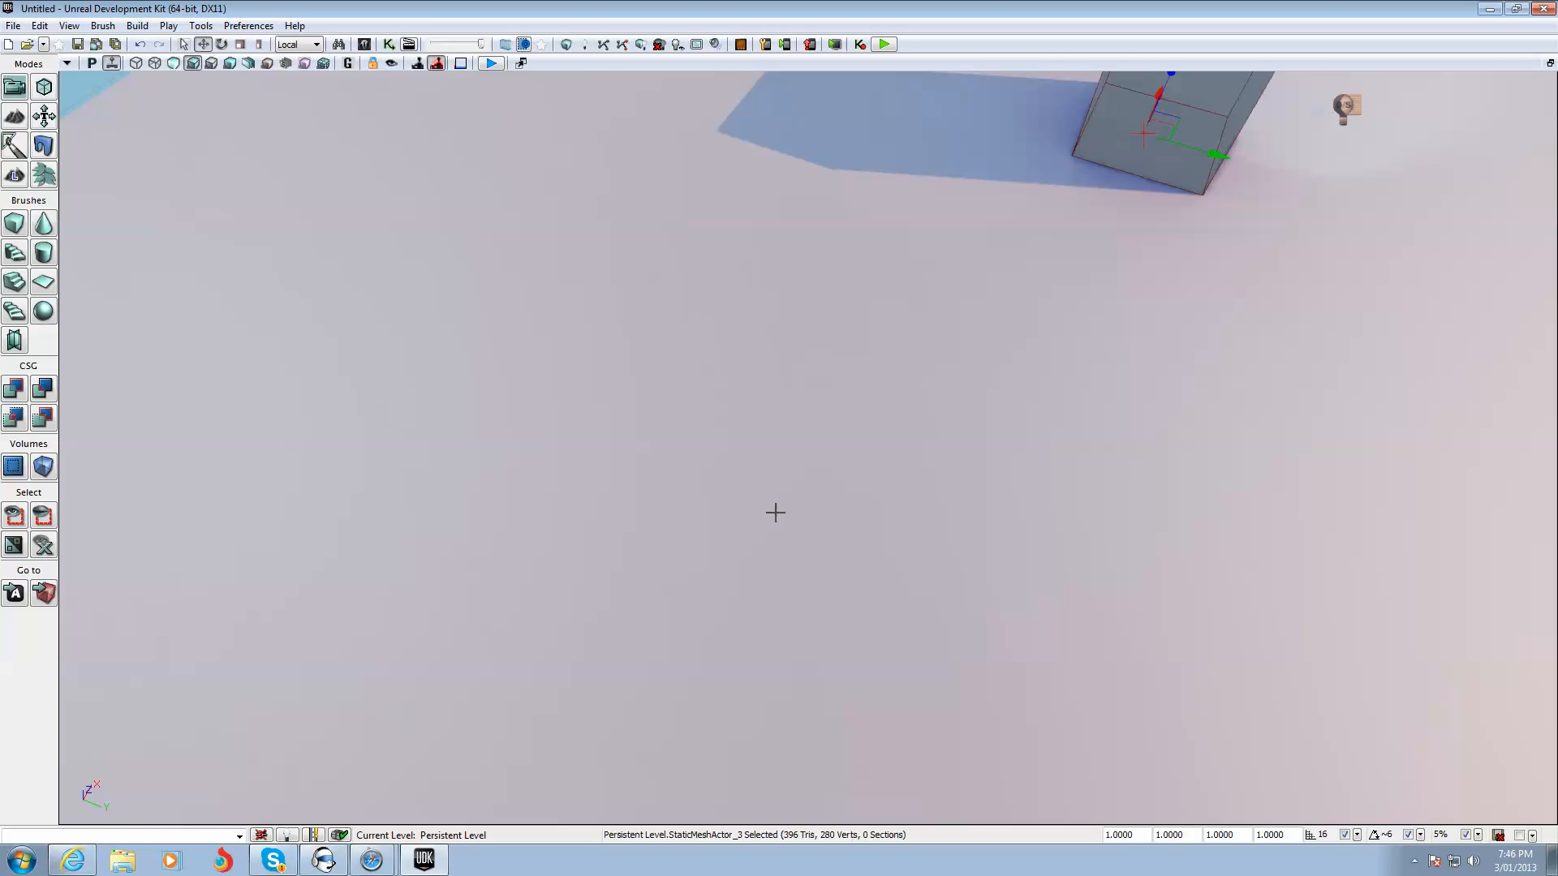
pyautogui.press('Delete')
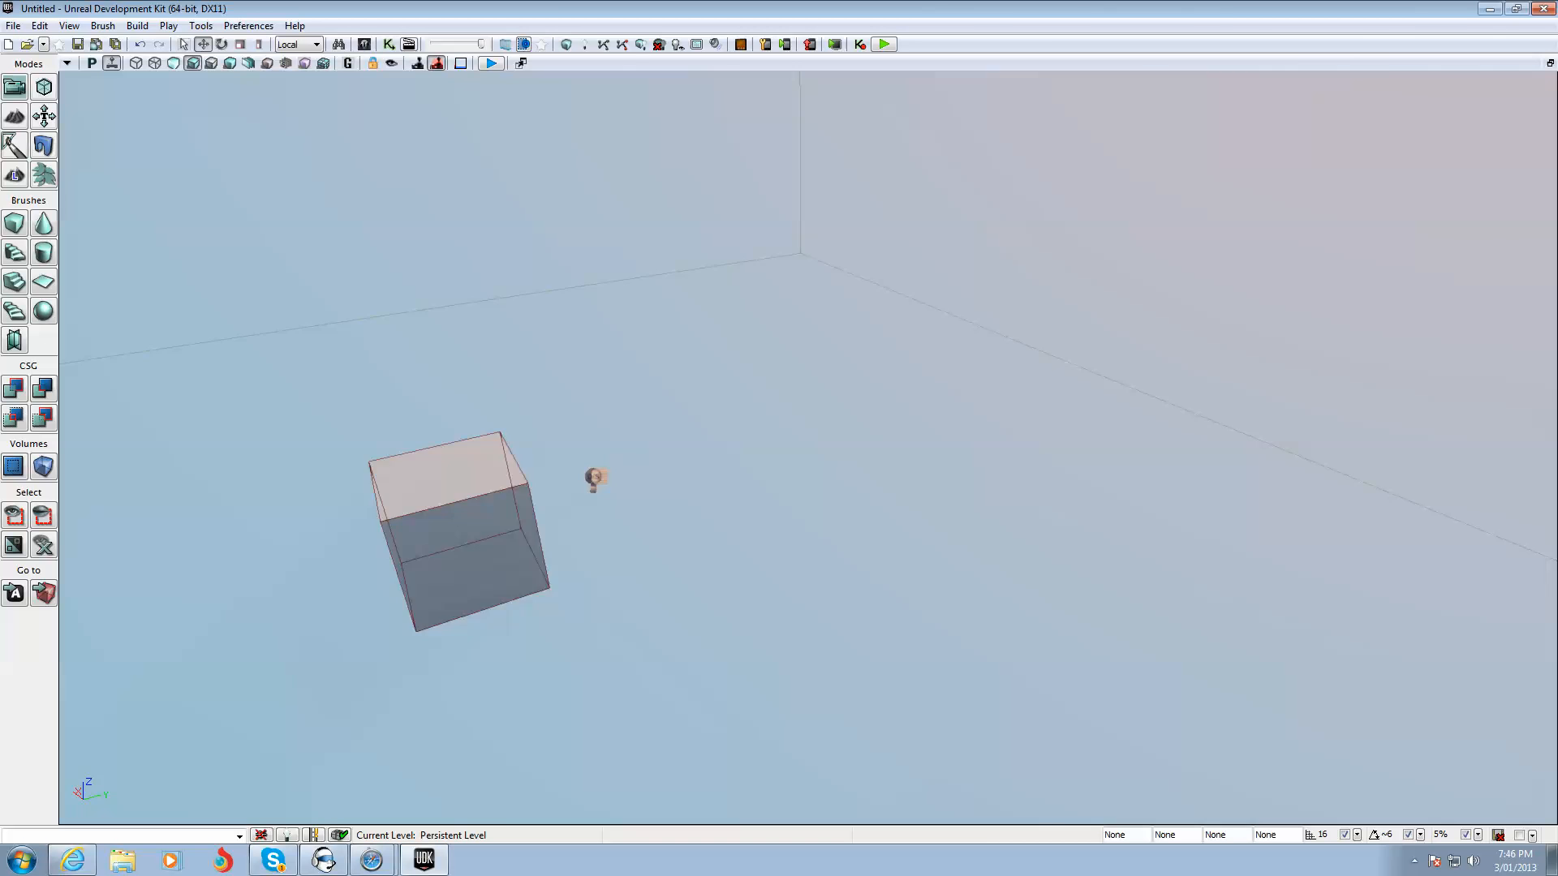
# Step: Delete the LightmassImportanceVolume, leaving the cube and light
pyautogui.moveTo(775, 505); pyautogui.dragTo(779, 499, button='right')
pyautogui.click(786, 447)
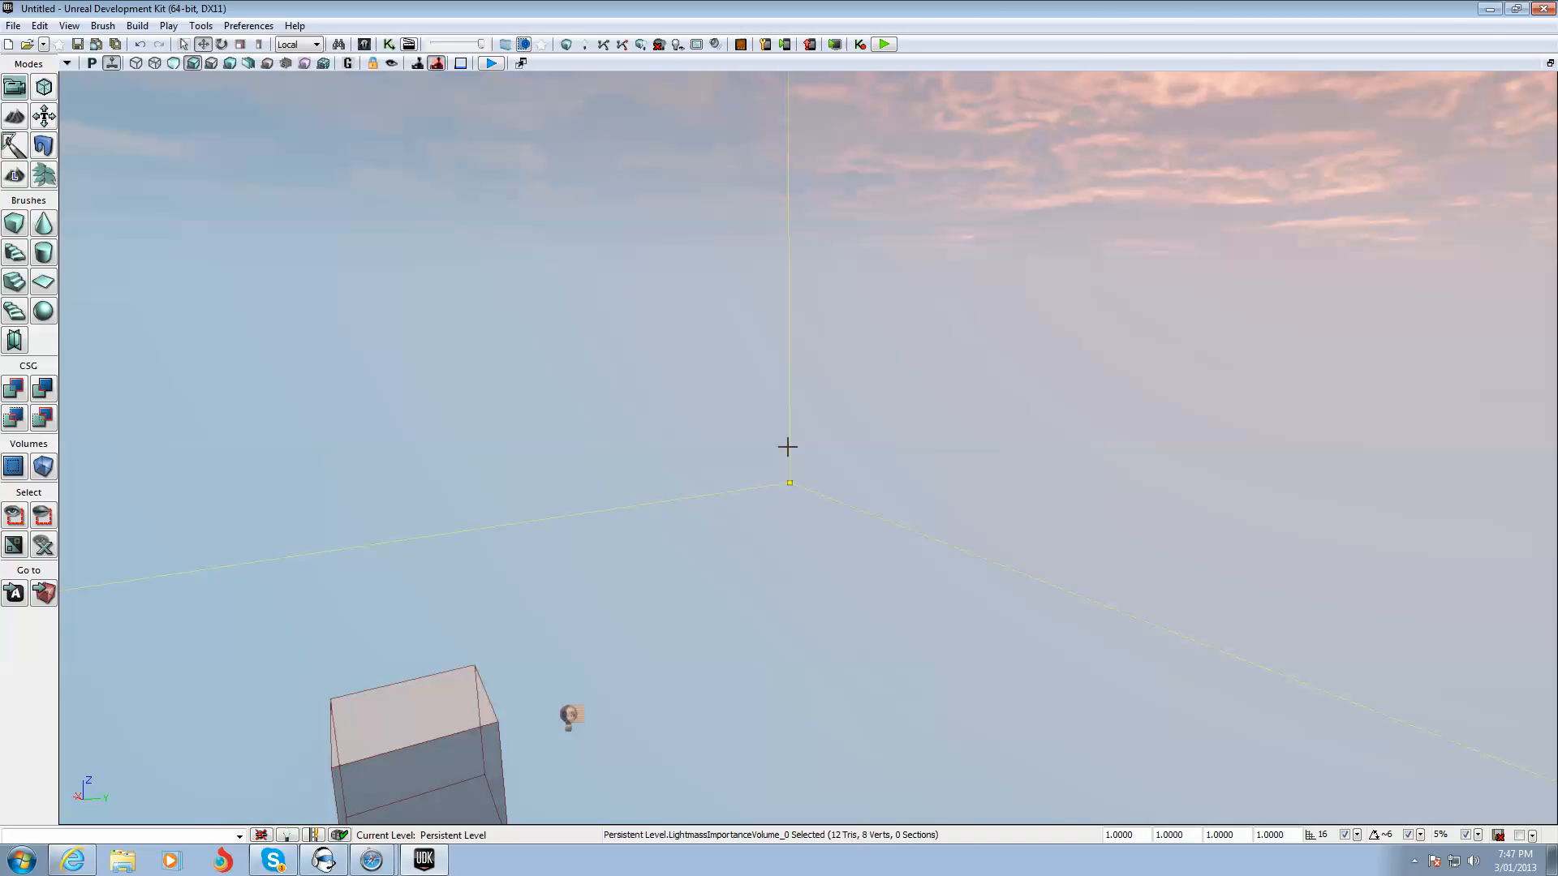
pyautogui.press('Delete')
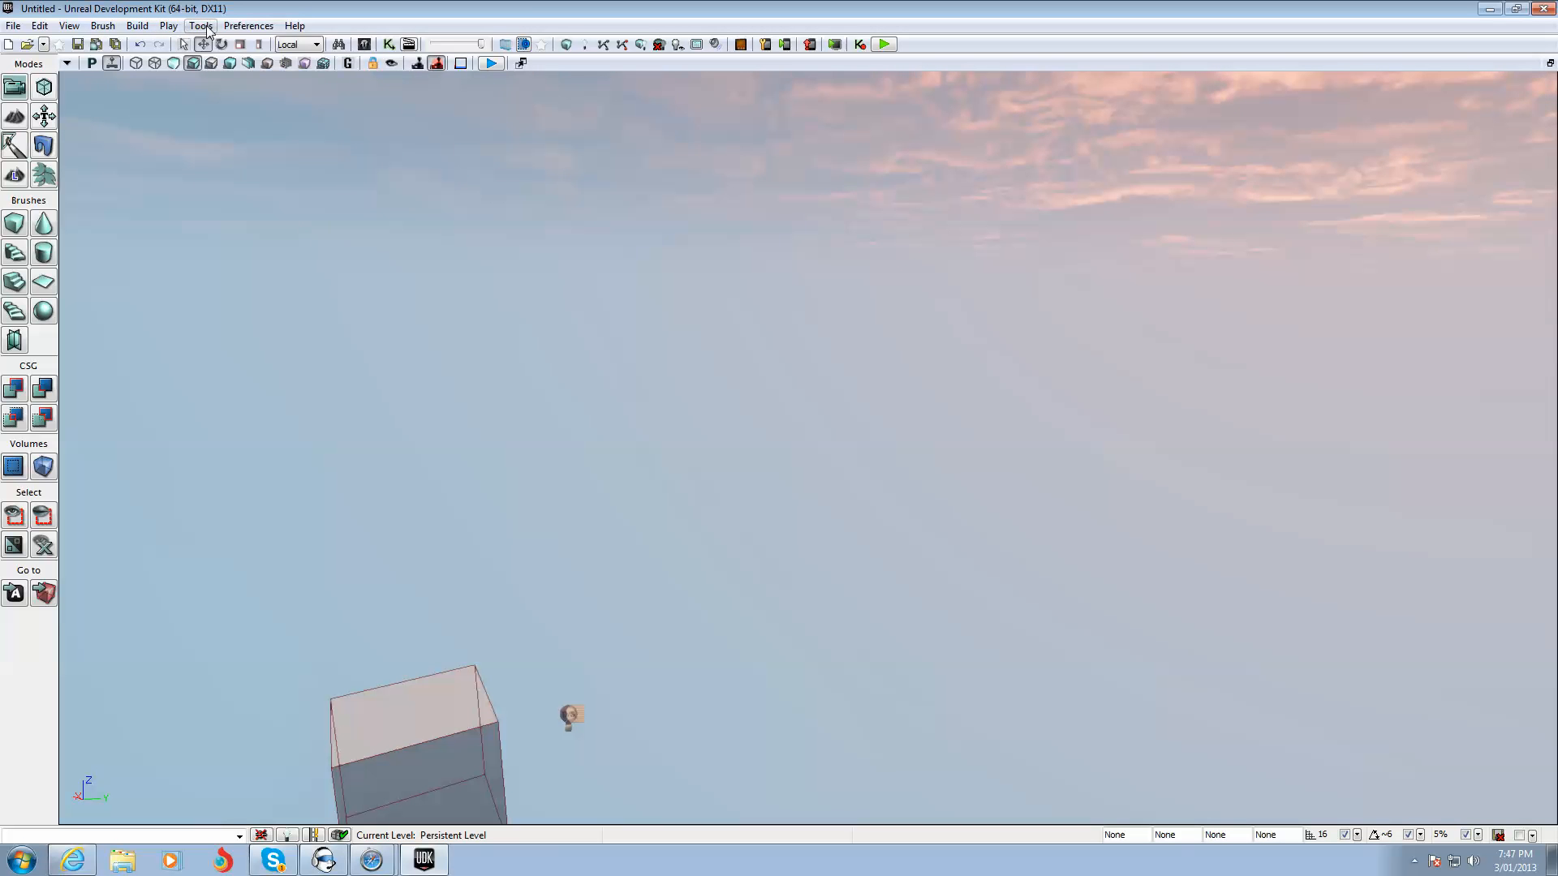
# Step: Create a new Terrain actor through the terrain wizard, laid flat beside the cube
pyautogui.click(203, 25)
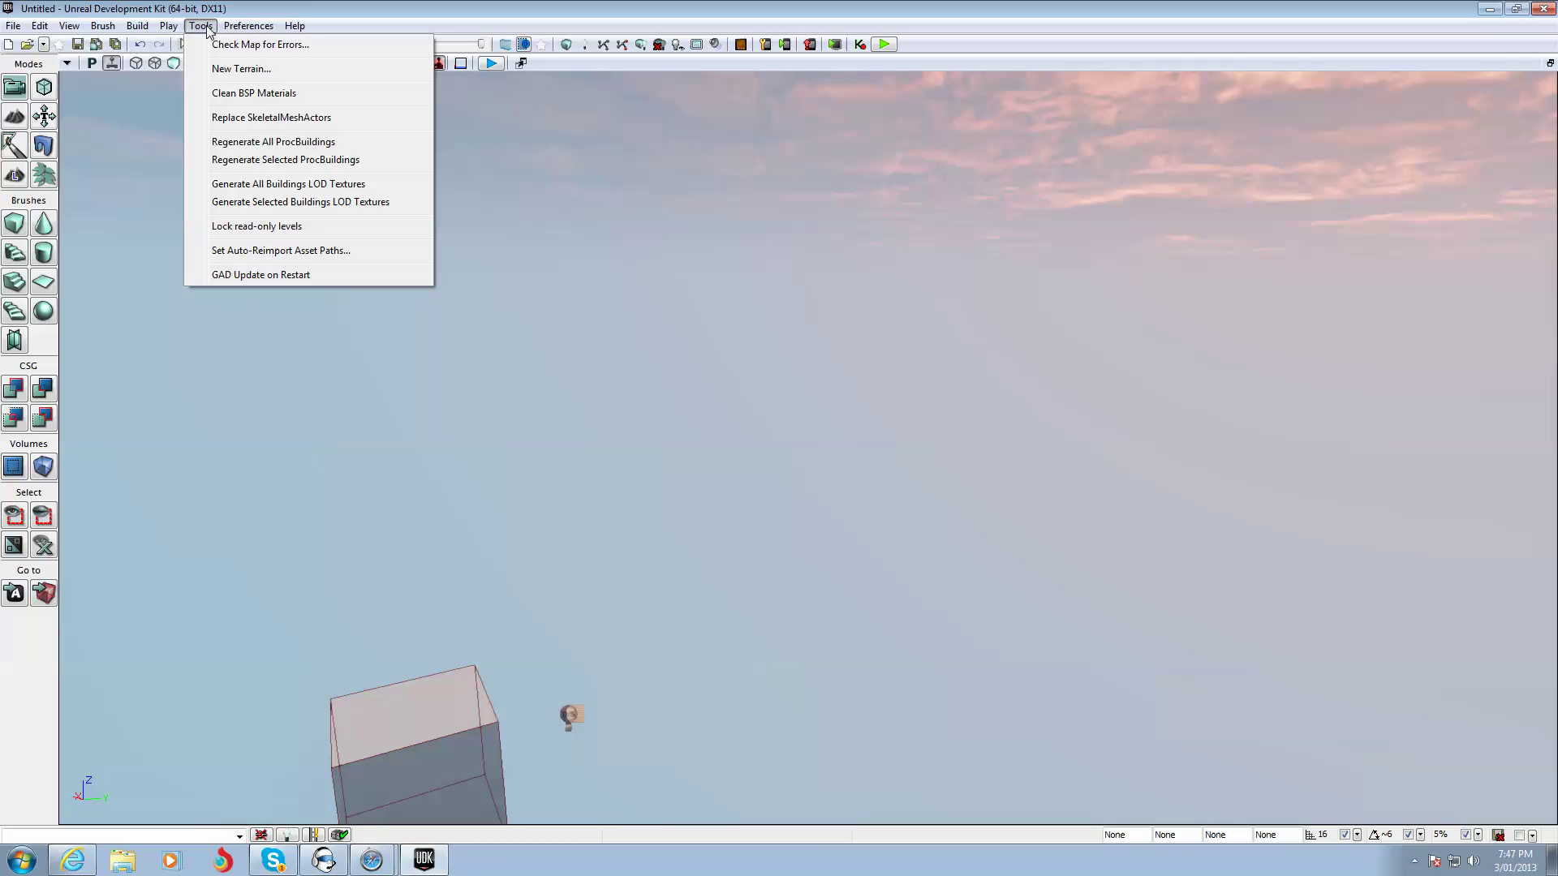
pyautogui.click(269, 72)
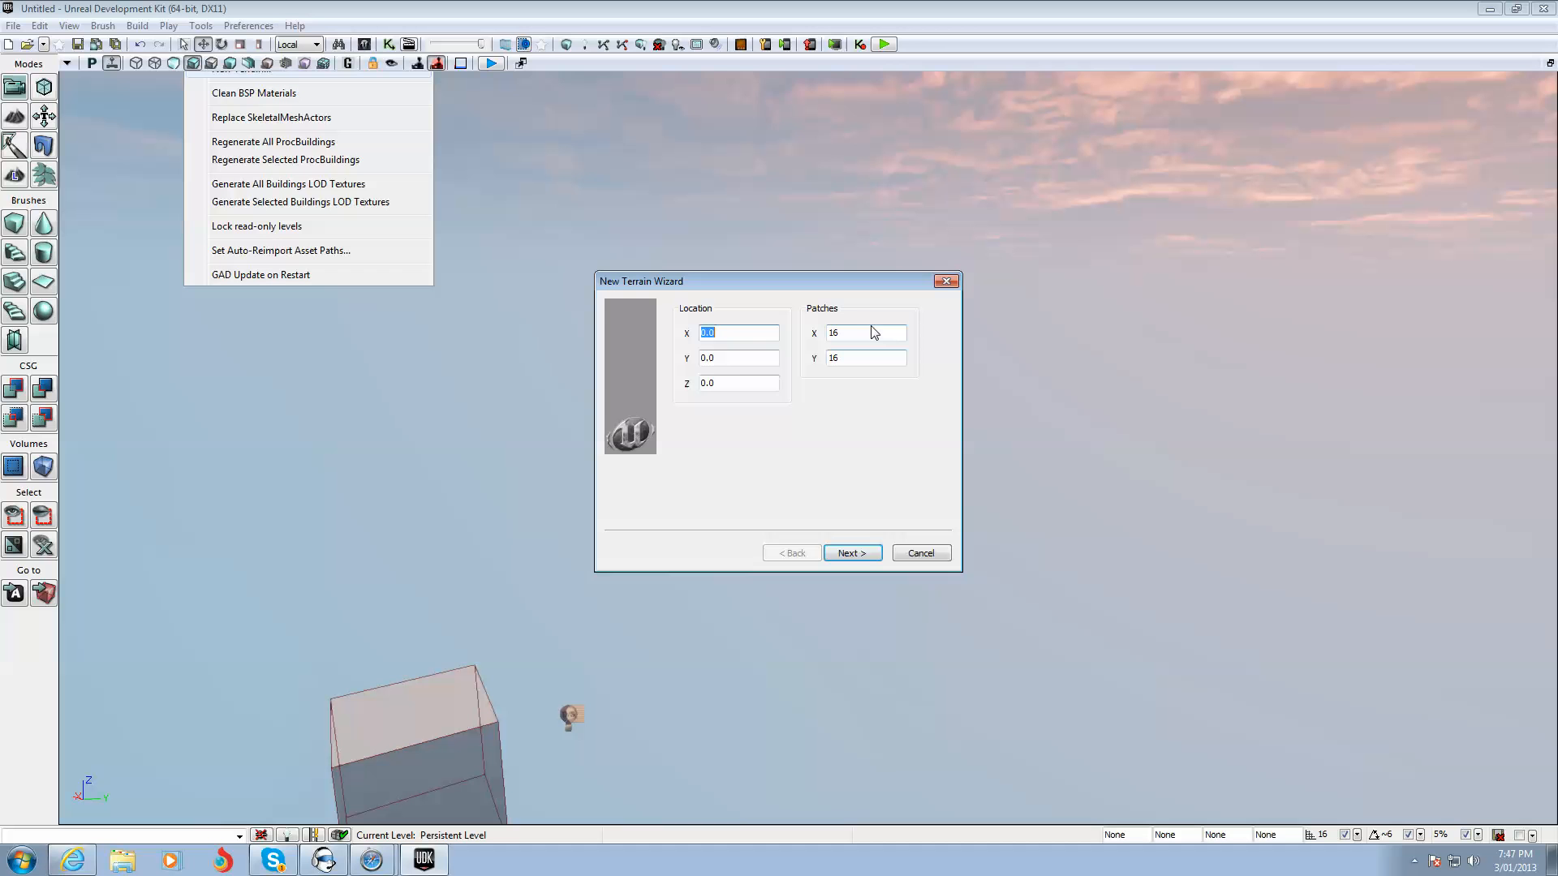
pyautogui.click(847, 332)
pyautogui.click(855, 554)
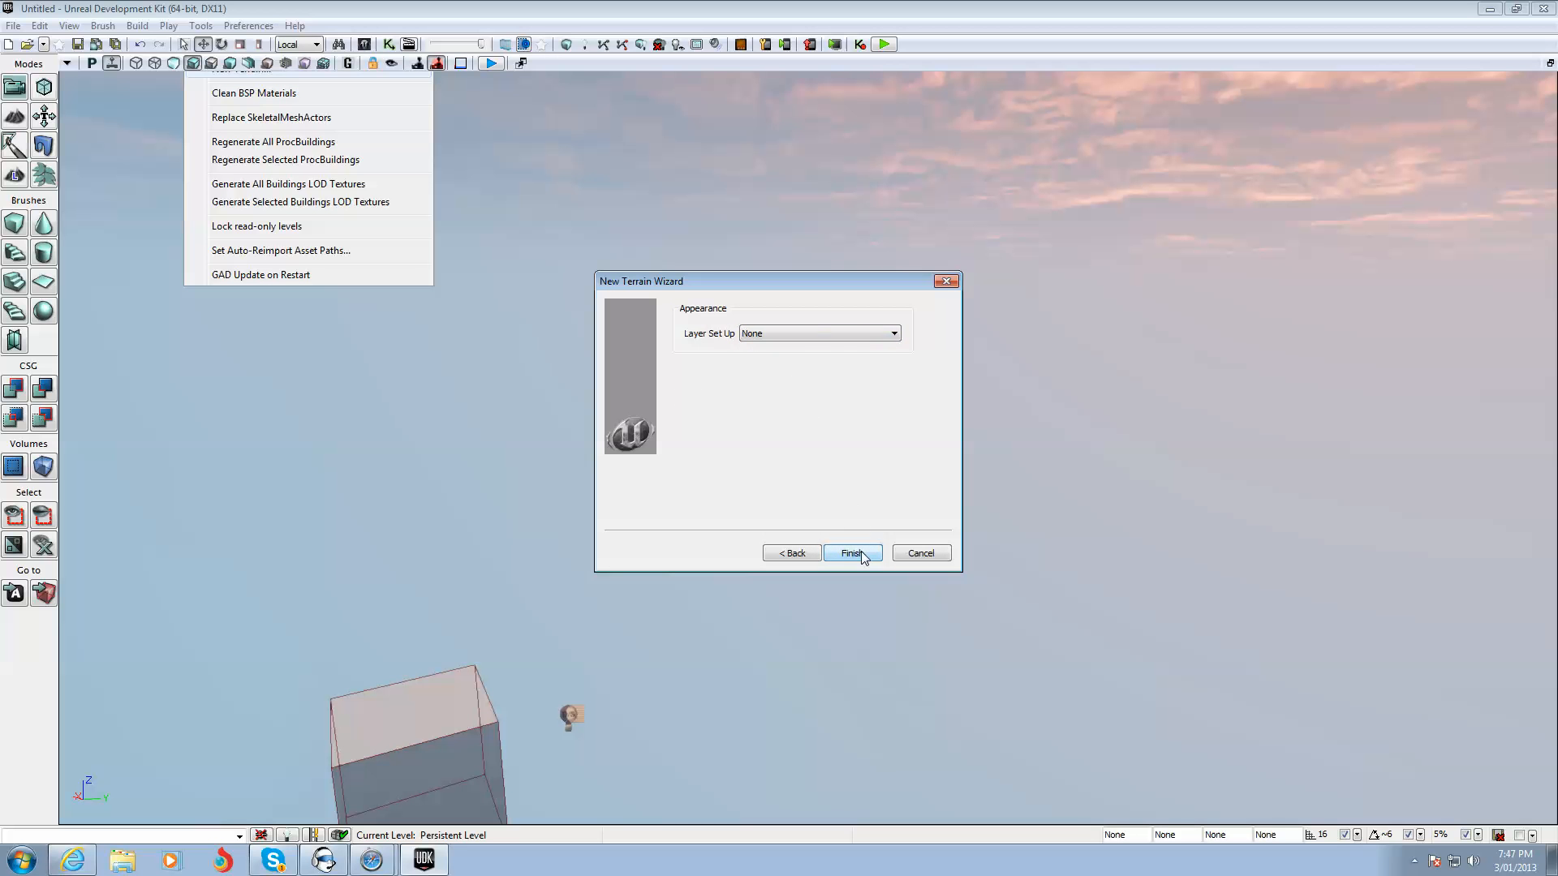
pyautogui.click(861, 552)
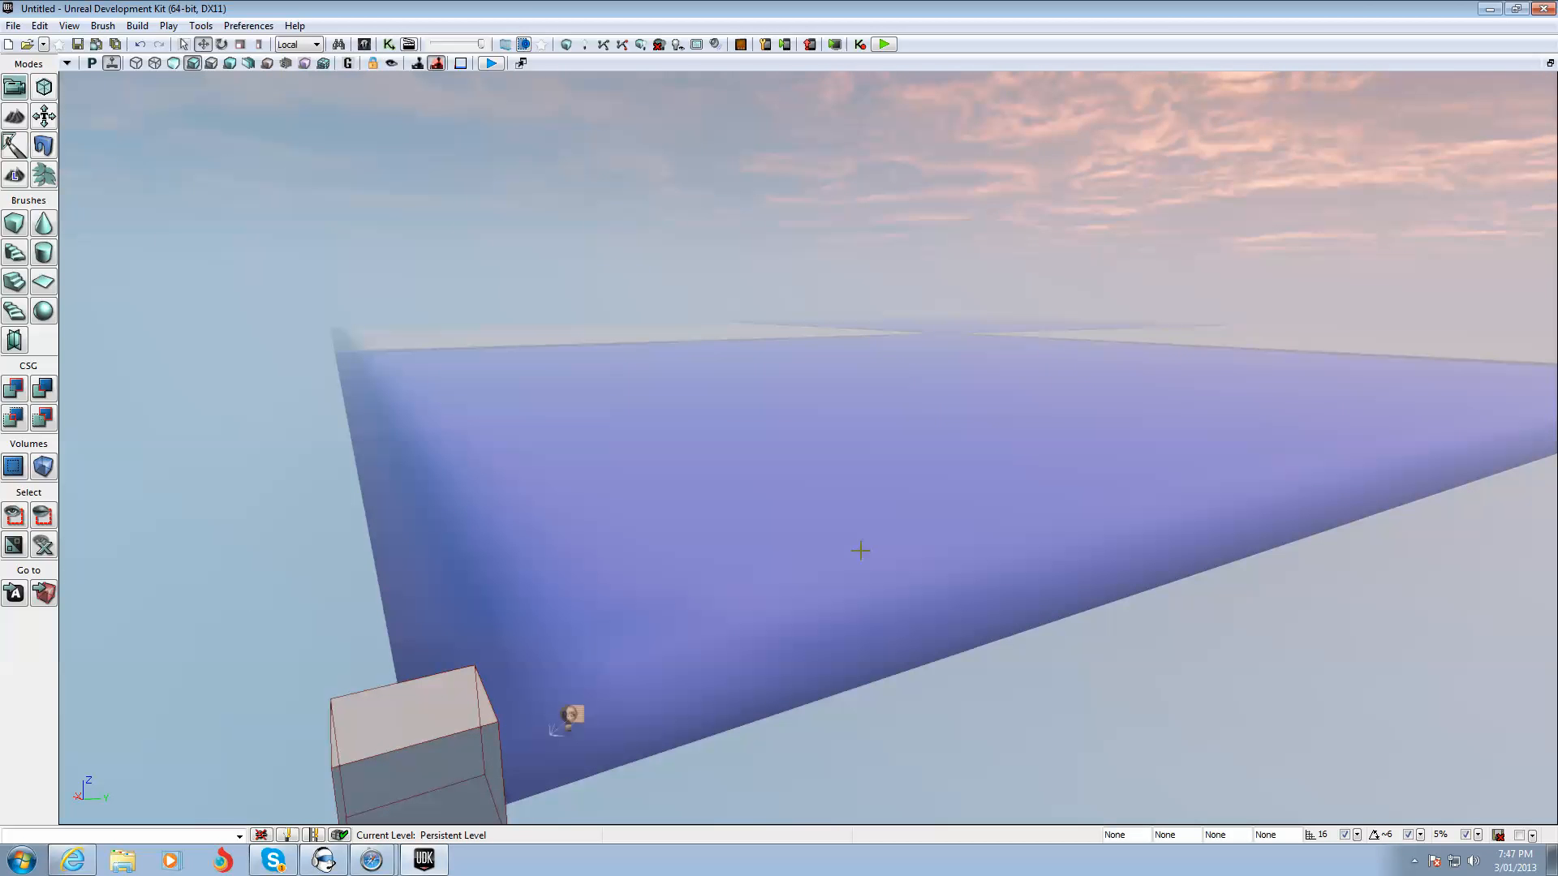
# Step: Enter Terrain Editing Mode to bring up the Unreal TerrainEdit dialog
pyautogui.moveTo(861, 552); pyautogui.dragTo(861, 551, button='right')
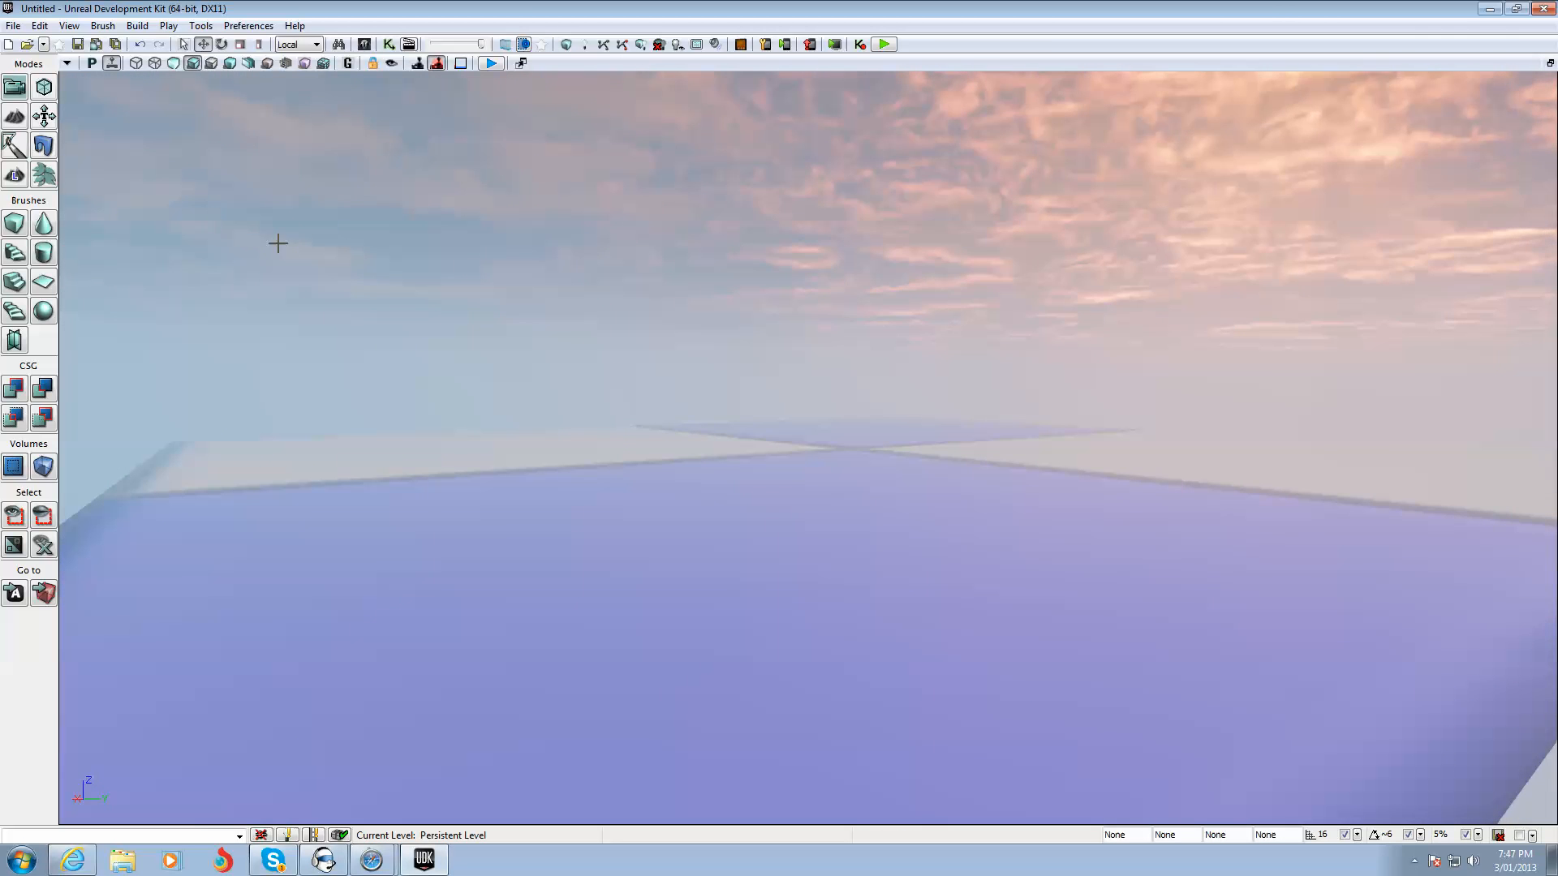
pyautogui.click(16, 119)
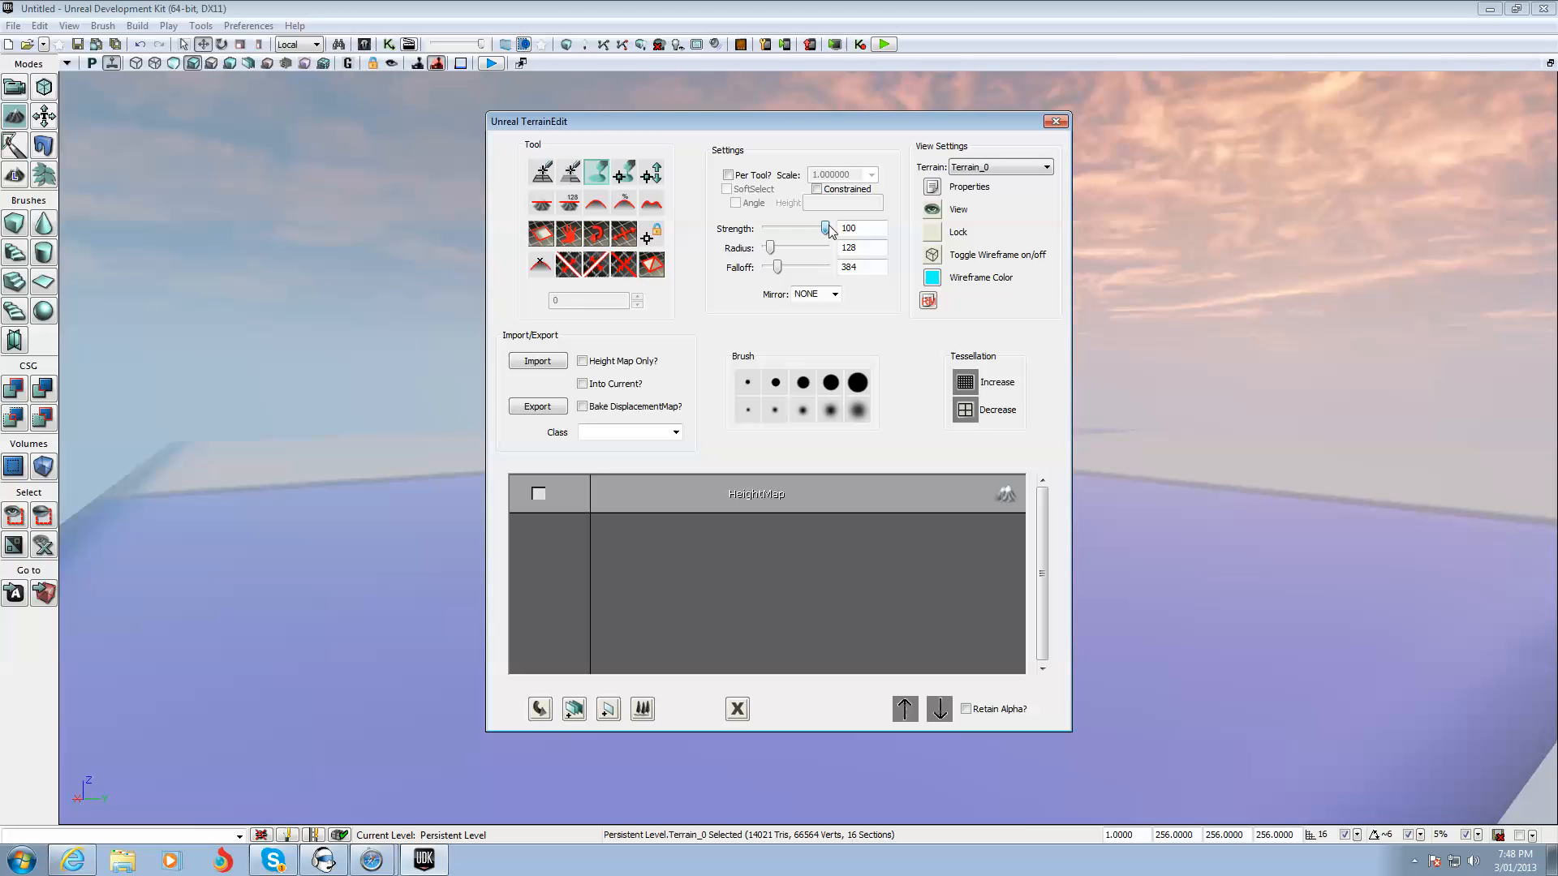
# Step: Widen the sculpting brush to Radius 926 and Falloff 2048
pyautogui.moveTo(829, 228); pyautogui.dragTo(773, 234)
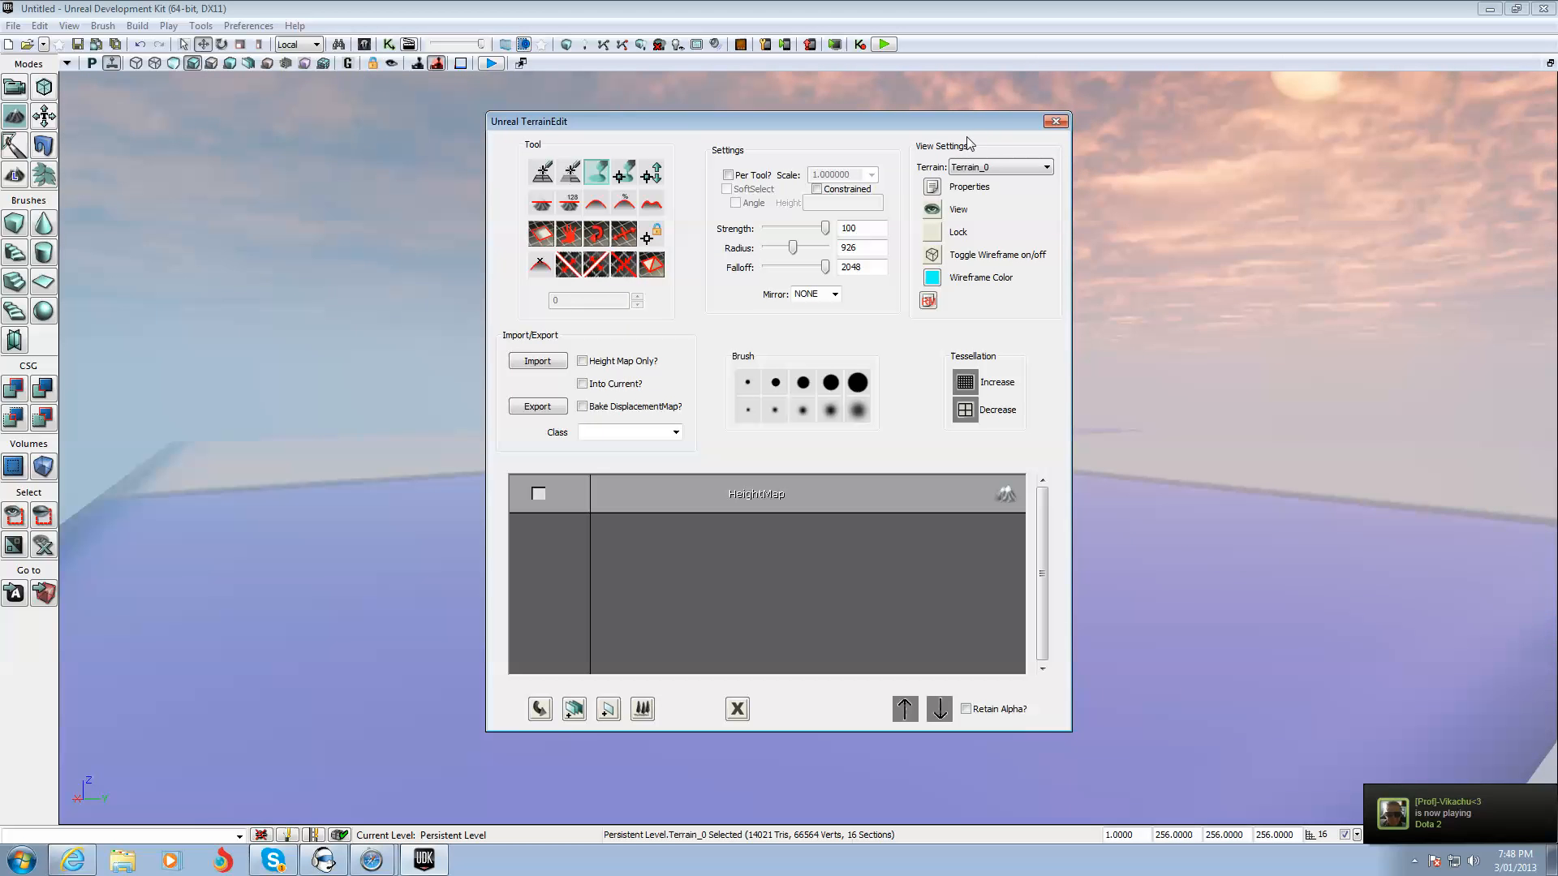
pyautogui.moveTo(968, 121)
pyautogui.mouseDown()
pyautogui.moveTo(698, 200)
pyautogui.moveTo(345, 493)
pyautogui.mouseUp()
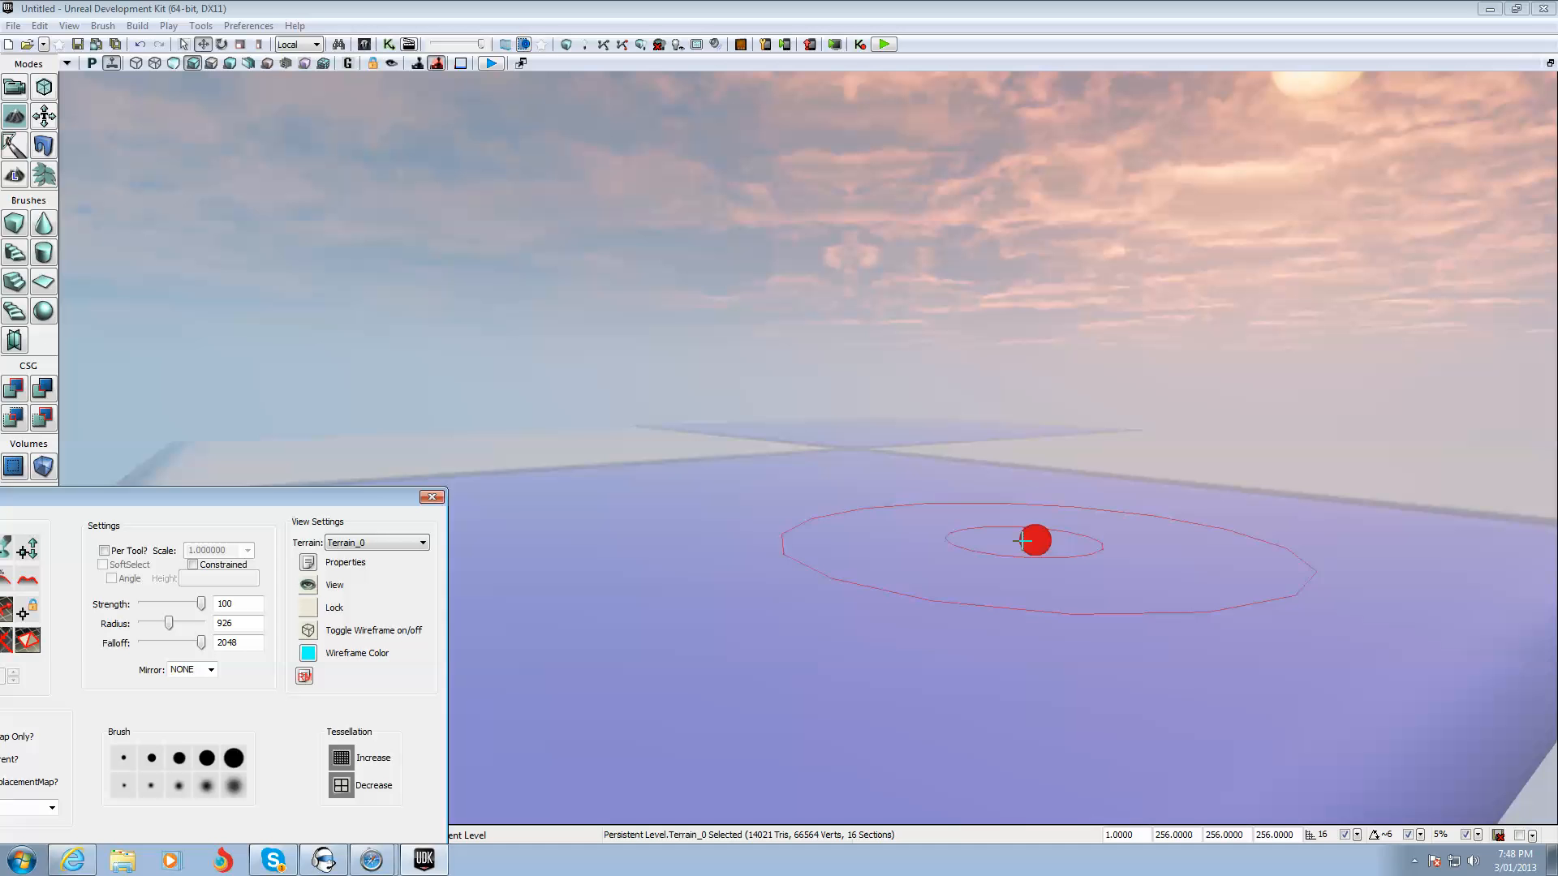
# Step: Paint a large rounded hill up in the middle of the terrain
pyautogui.keyDown('ctrl'); pyautogui.moveTo(1022, 540); pyautogui.dragTo(1021, 536); pyautogui.keyUp('ctrl')
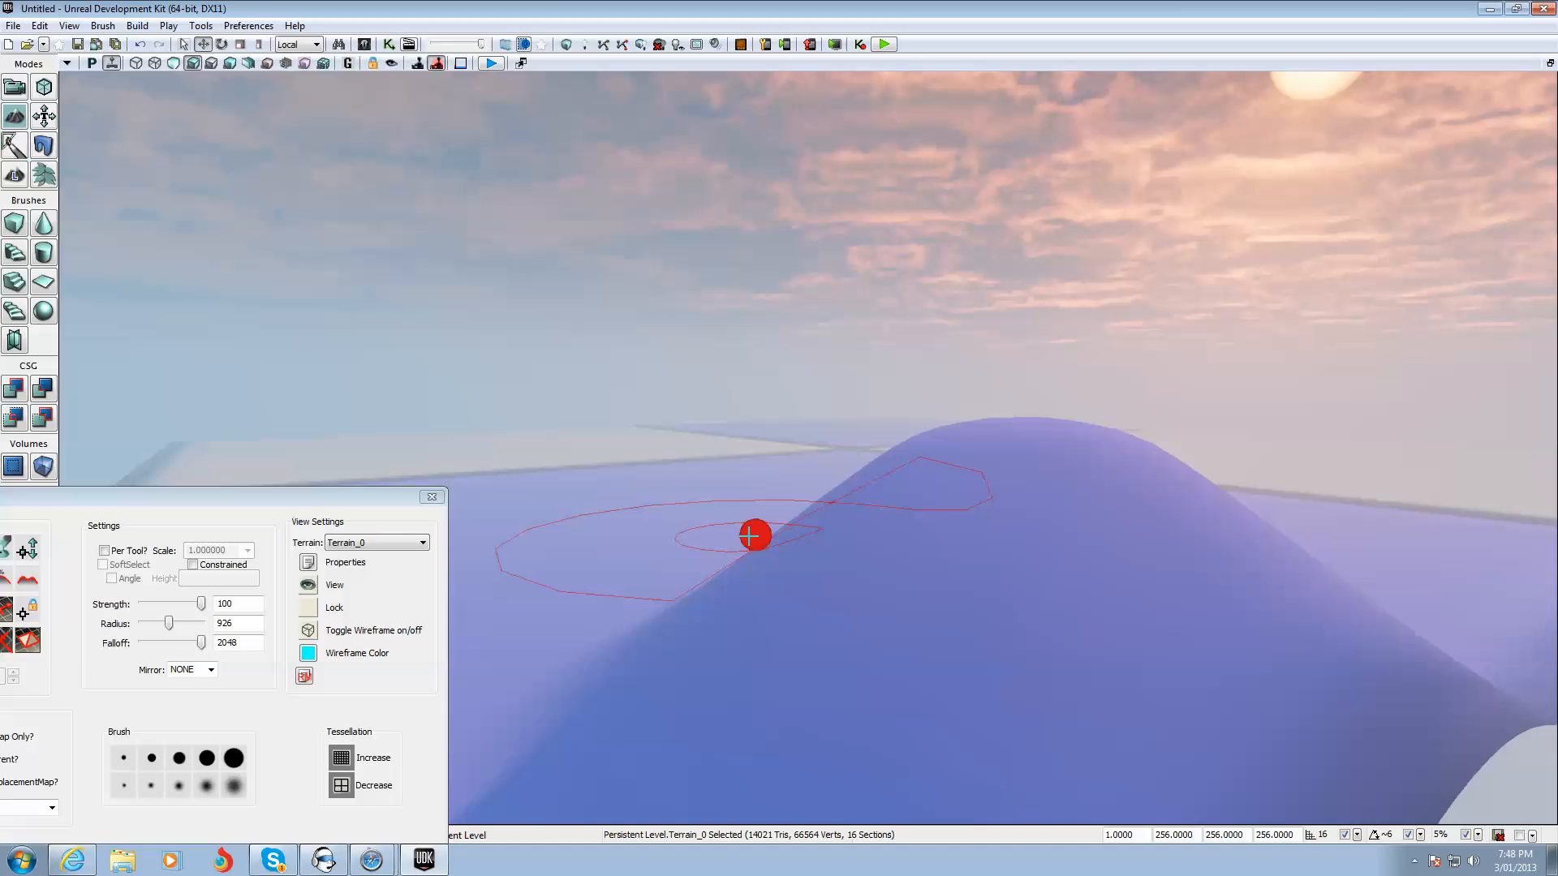
pyautogui.moveTo(746, 532)
pyautogui.keyDown('ctrl'); pyautogui.mouseDown()
pyautogui.moveTo(719, 463)
pyautogui.moveTo(727, 333)
pyautogui.mouseUp(); pyautogui.keyUp('ctrl')
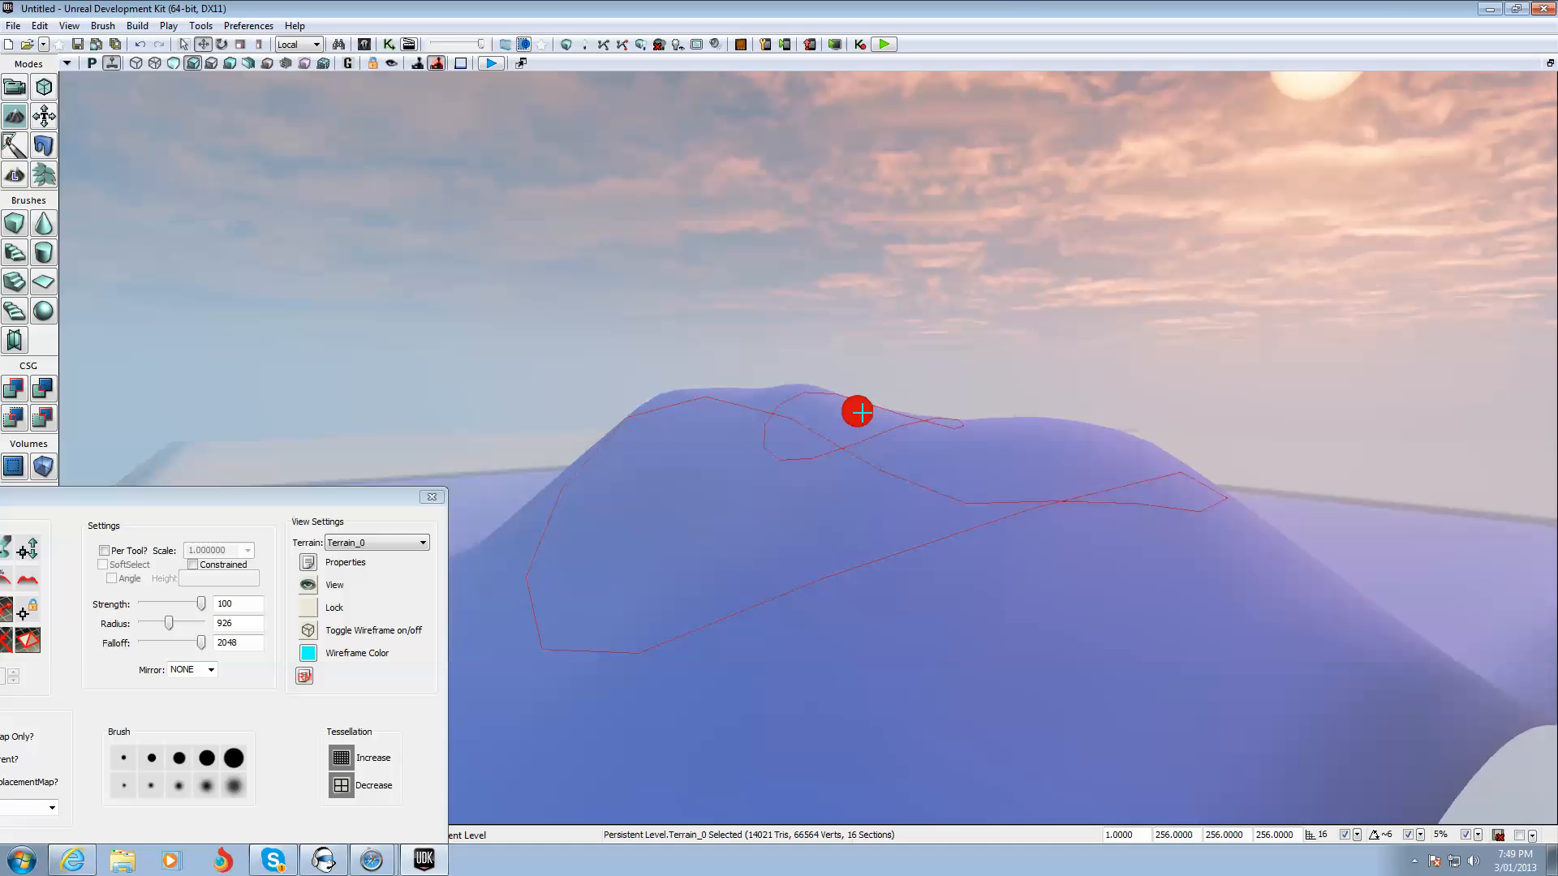
pyautogui.moveTo(859, 411)
pyautogui.keyDown('ctrl'); pyautogui.mouseDown()
pyautogui.moveTo(792, 439)
pyautogui.moveTo(747, 501)
pyautogui.moveTo(841, 431)
pyautogui.moveTo(831, 479)
pyautogui.moveTo(845, 480)
pyautogui.moveTo(823, 485)
pyautogui.mouseUp(); pyautogui.keyUp('ctrl')
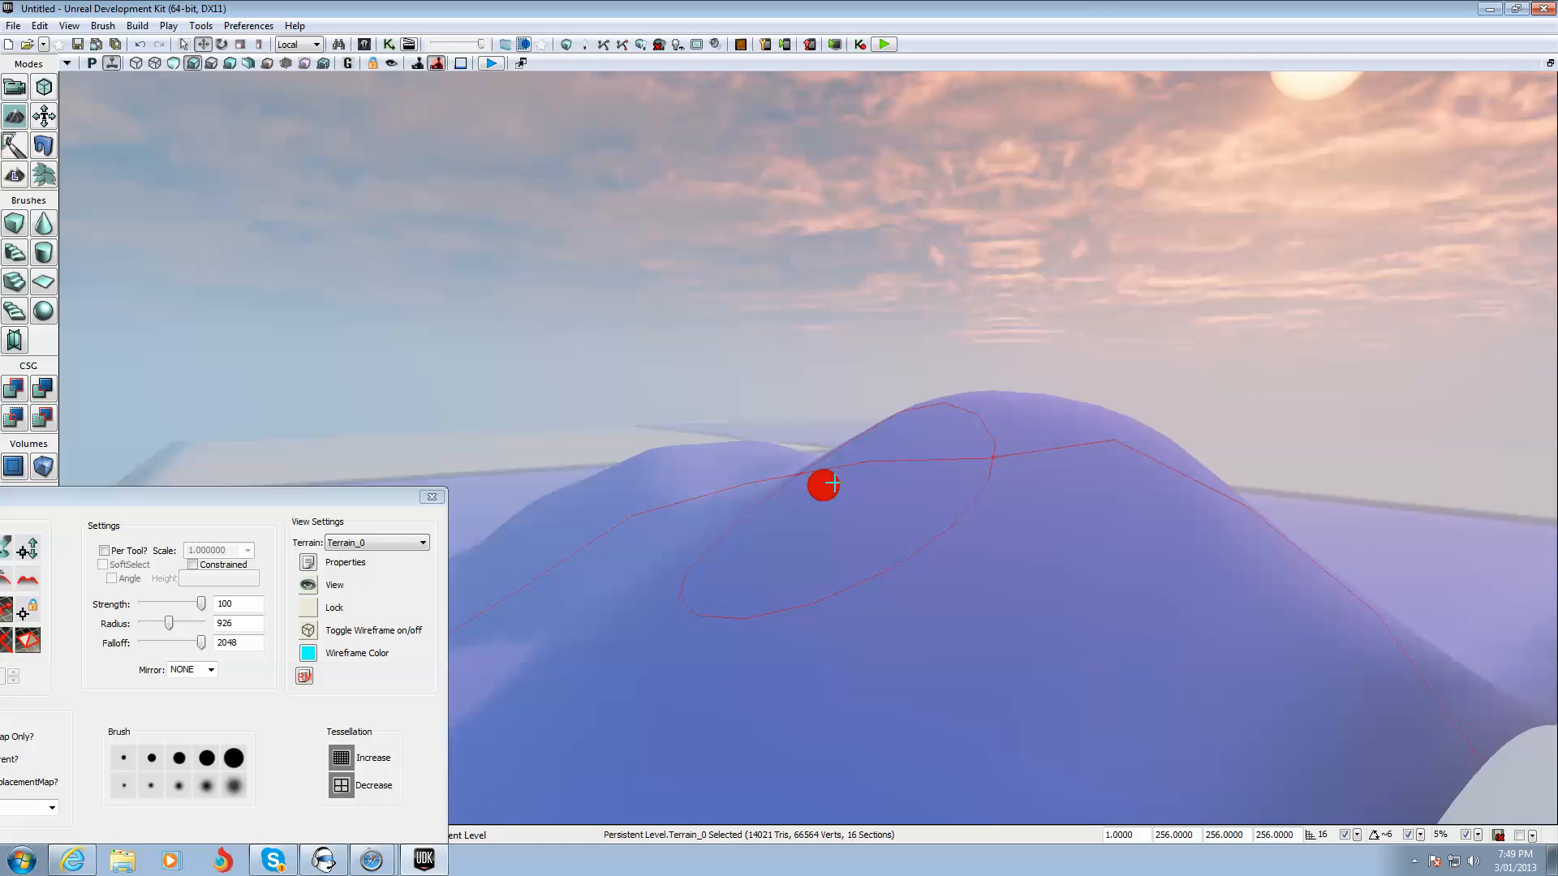
pyautogui.moveTo(326, 502)
pyautogui.mouseDown()
pyautogui.moveTo(824, 325)
pyautogui.moveTo(1001, 281)
pyautogui.moveTo(1046, 393)
pyautogui.moveTo(1068, 367)
pyautogui.mouseUp()
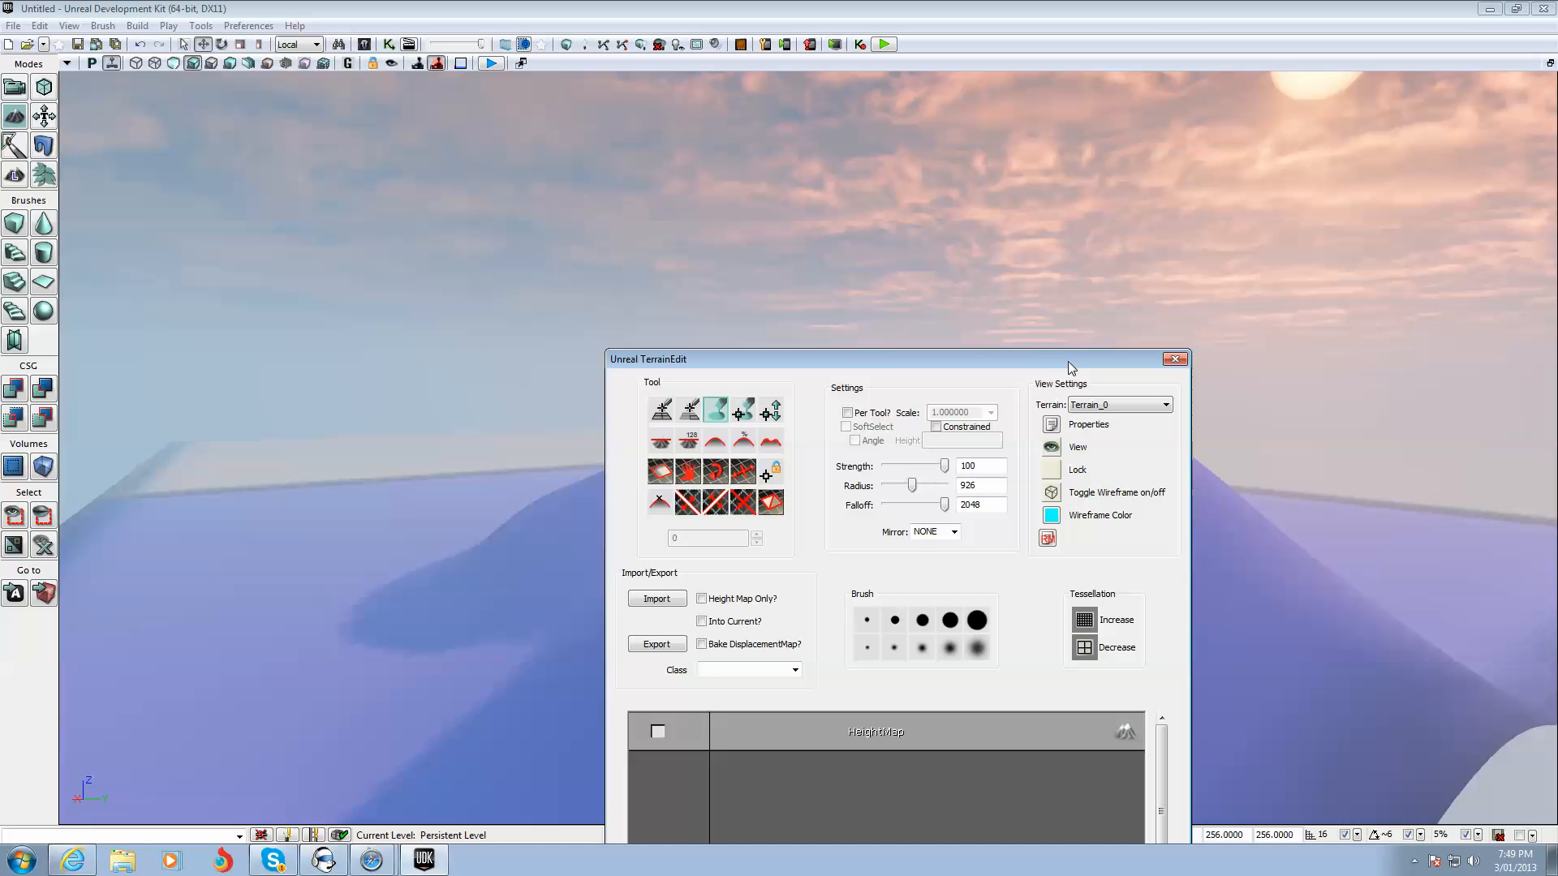
# Step: Flatten the hilltop into a broad plateau with steep cliff sides using the Flatten tool
pyautogui.click(659, 442)
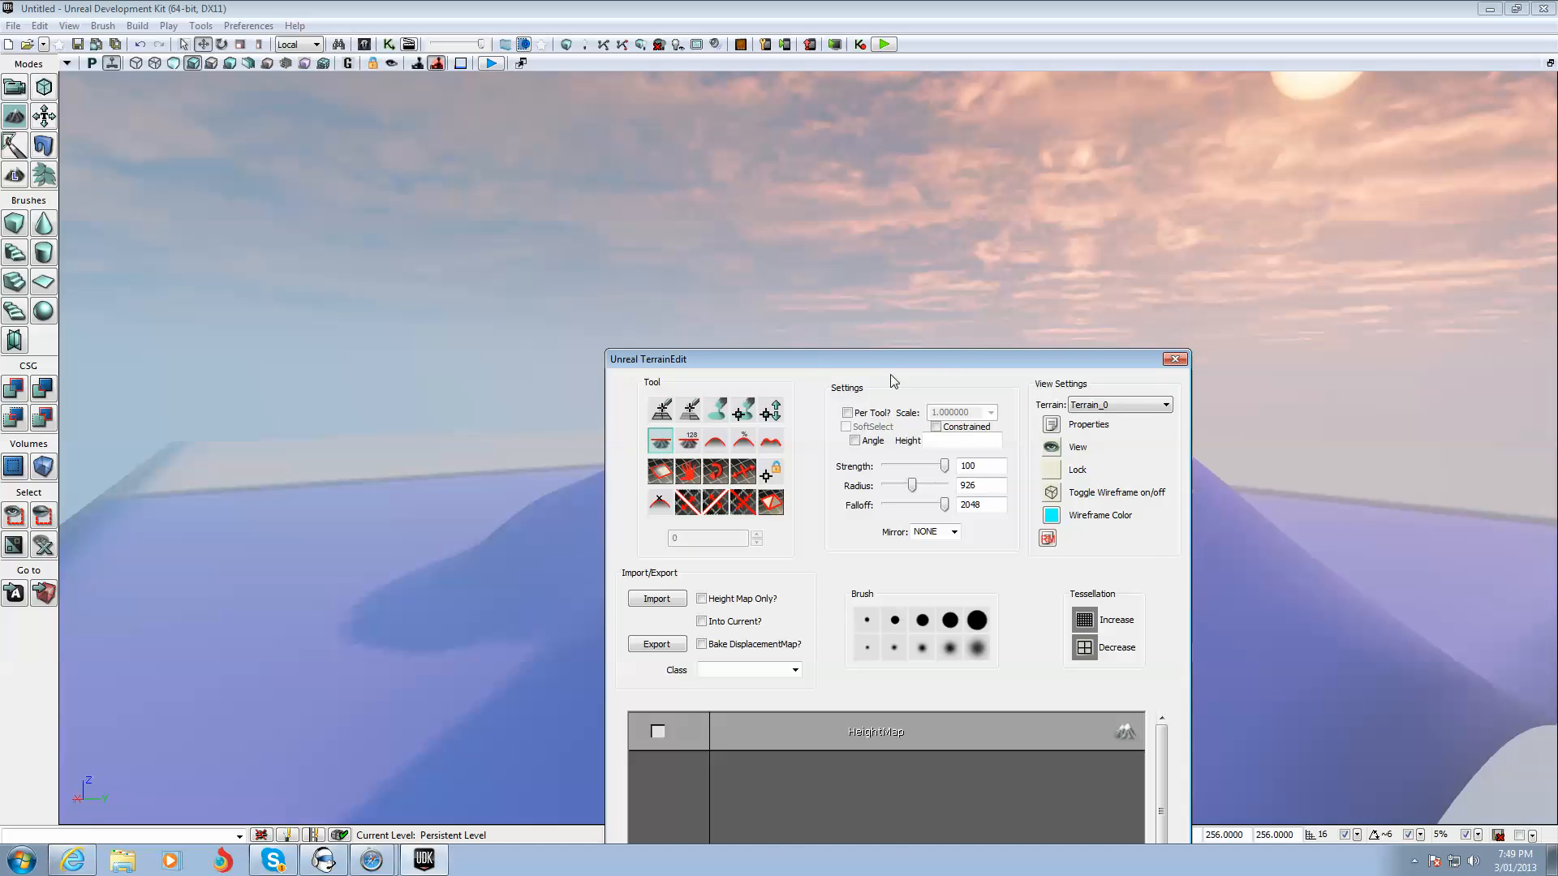
pyautogui.moveTo(938, 361); pyautogui.dragTo(515, 713)
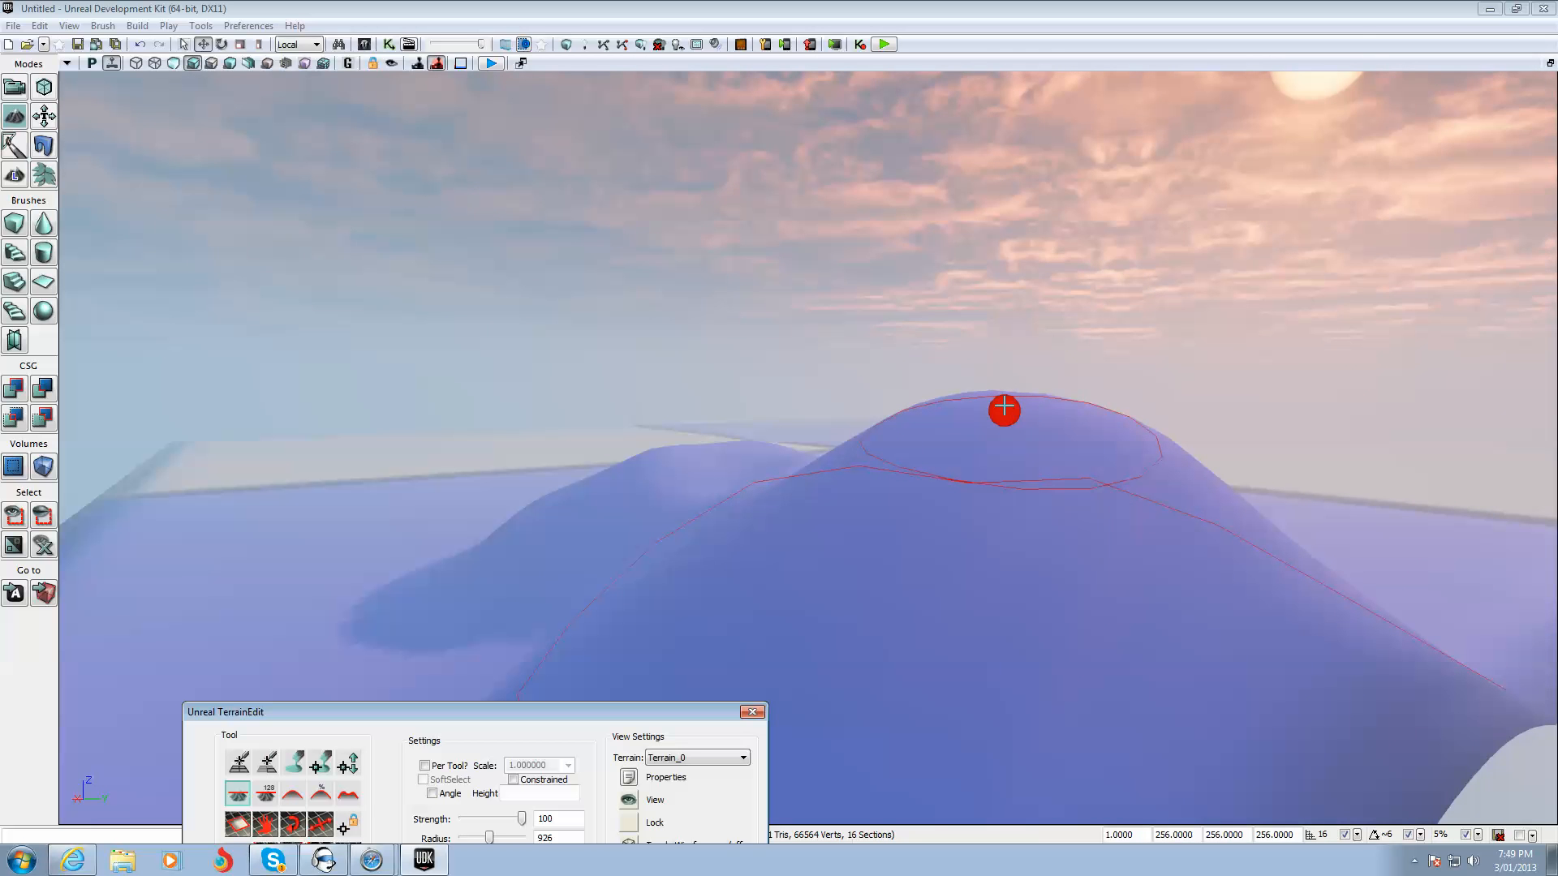
pyautogui.keyDown('ctrl'); pyautogui.moveTo(1003, 409); pyautogui.dragTo(1005, 404); pyautogui.keyUp('ctrl')
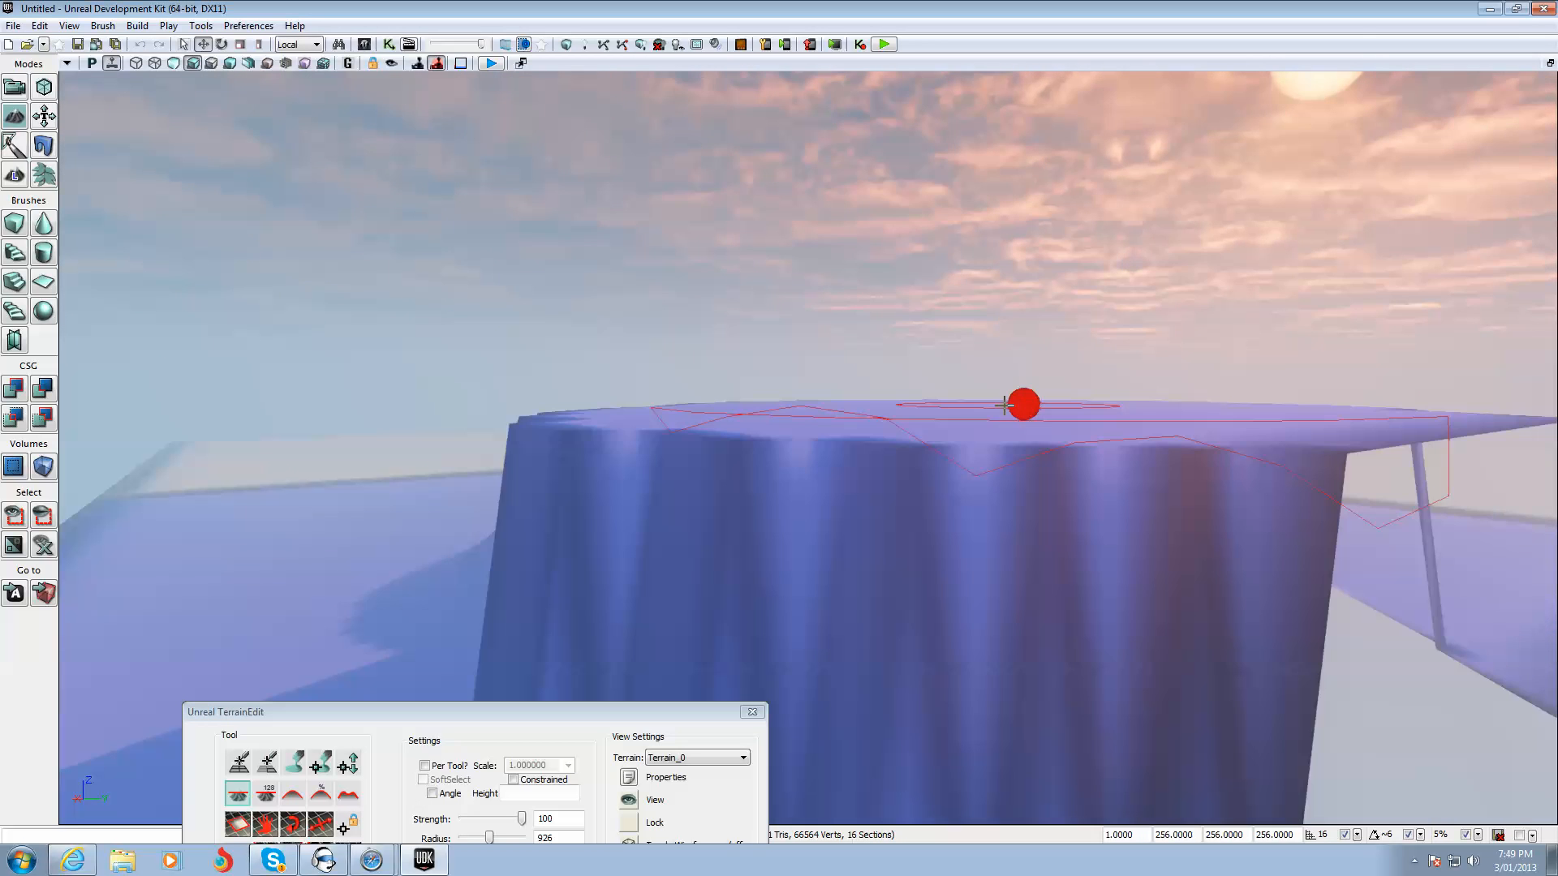
pyautogui.moveTo(1006, 404)
pyautogui.mouseDown(button='right')
pyautogui.moveTo(1073, 243)
pyautogui.moveTo(838, 452)
pyautogui.moveTo(1118, 357)
pyautogui.moveTo(1206, 281)
pyautogui.moveTo(844, 455)
pyautogui.mouseUp(button='right')
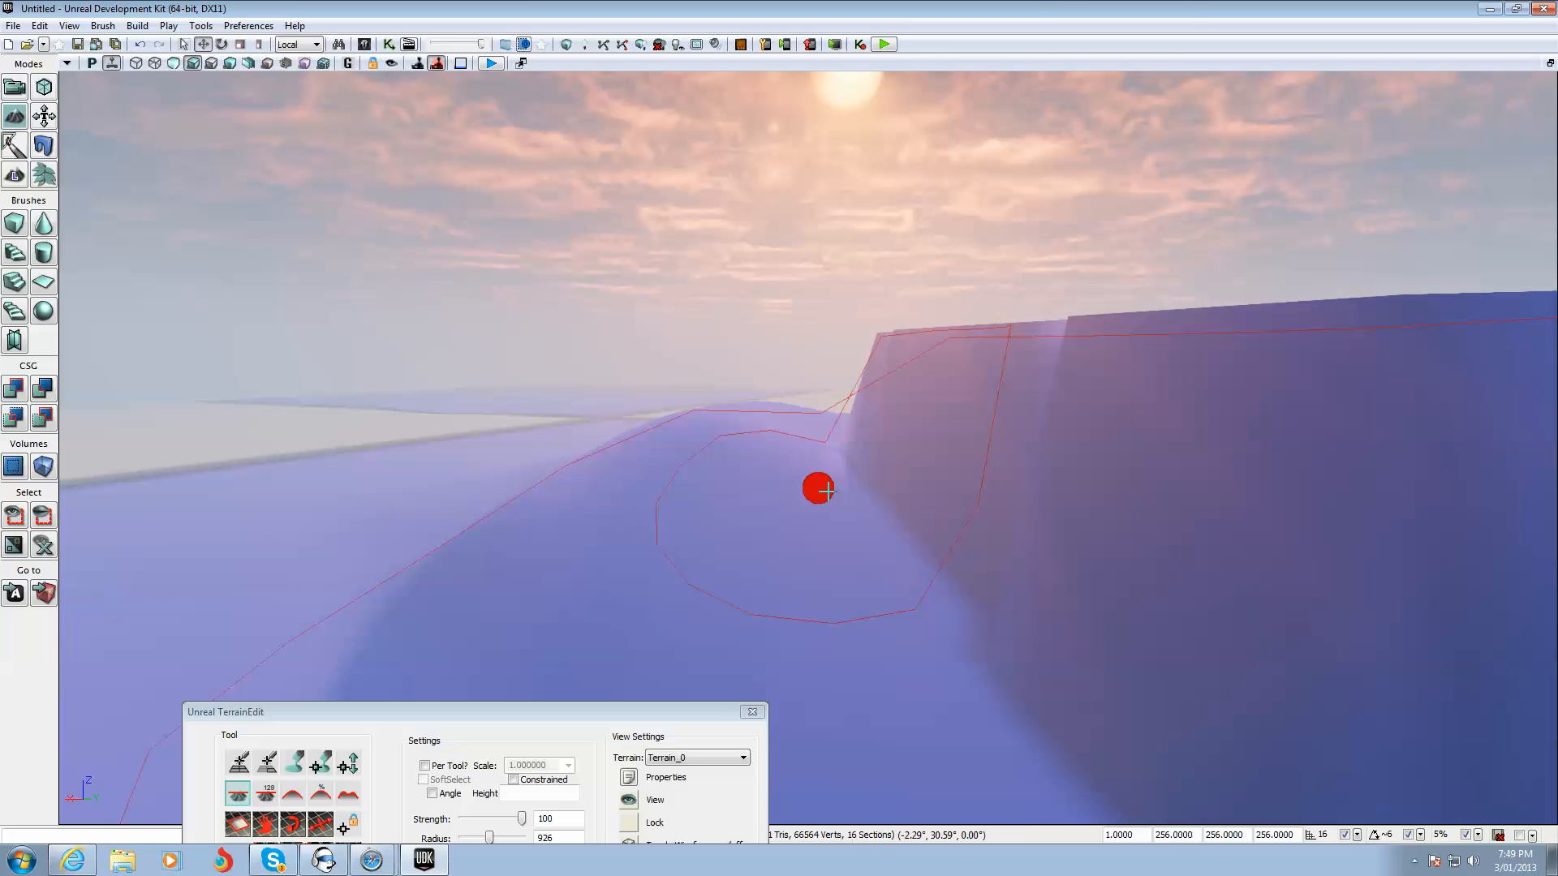
pyautogui.moveTo(1282, 421)
pyautogui.mouseDown(button='right')
pyautogui.moveTo(1221, 822)
pyautogui.moveTo(1274, 422)
pyautogui.mouseUp(button='right')
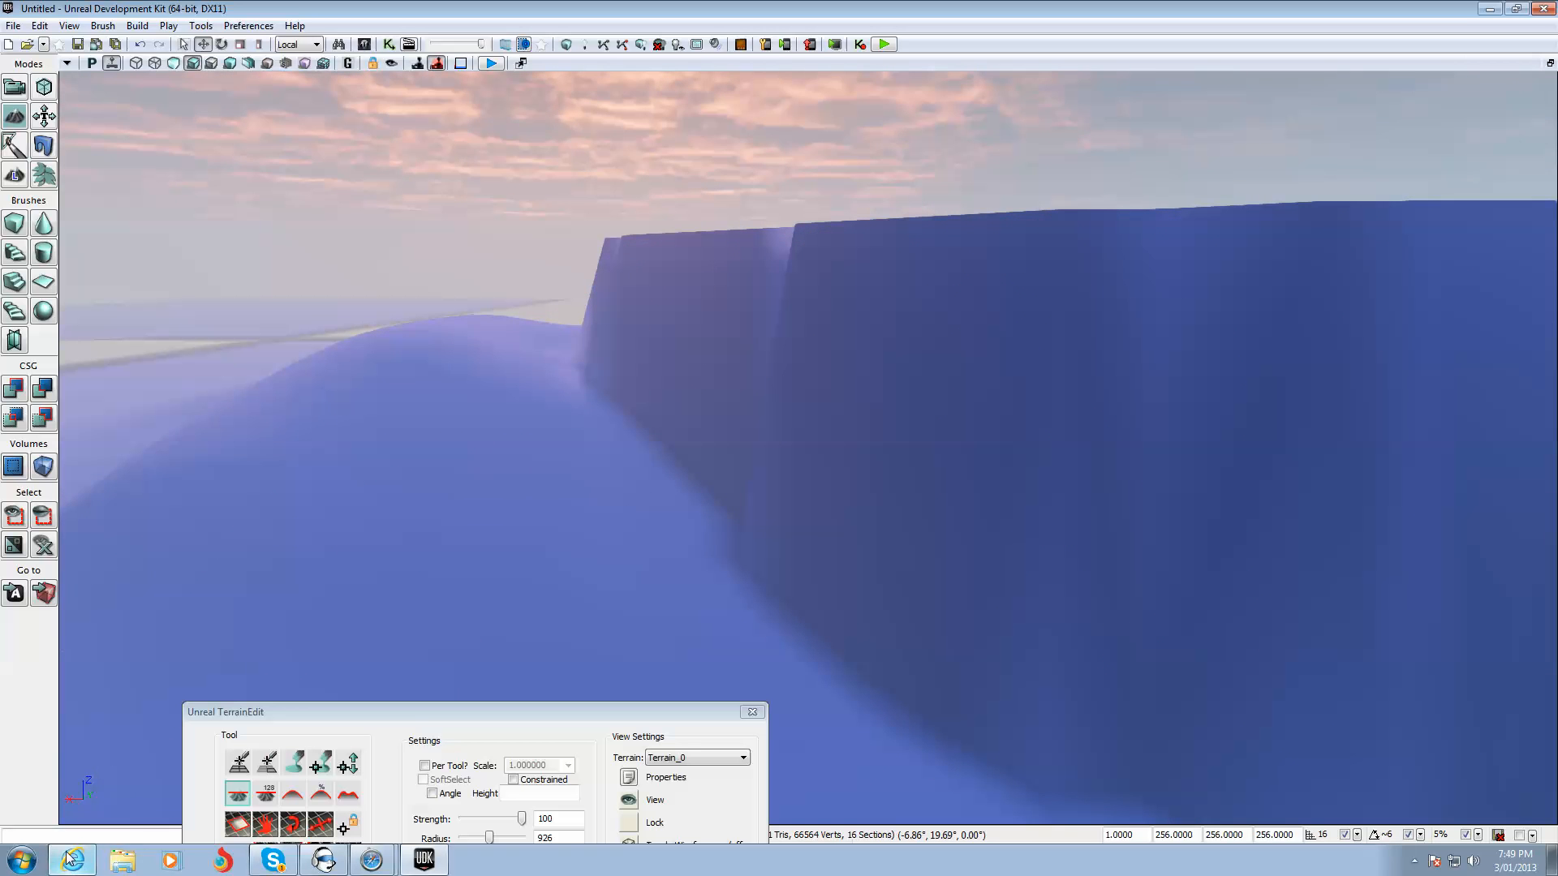
pyautogui.moveTo(407, 718)
pyautogui.mouseDown()
pyautogui.moveTo(609, 487)
pyautogui.moveTo(767, 176)
pyautogui.mouseUp()
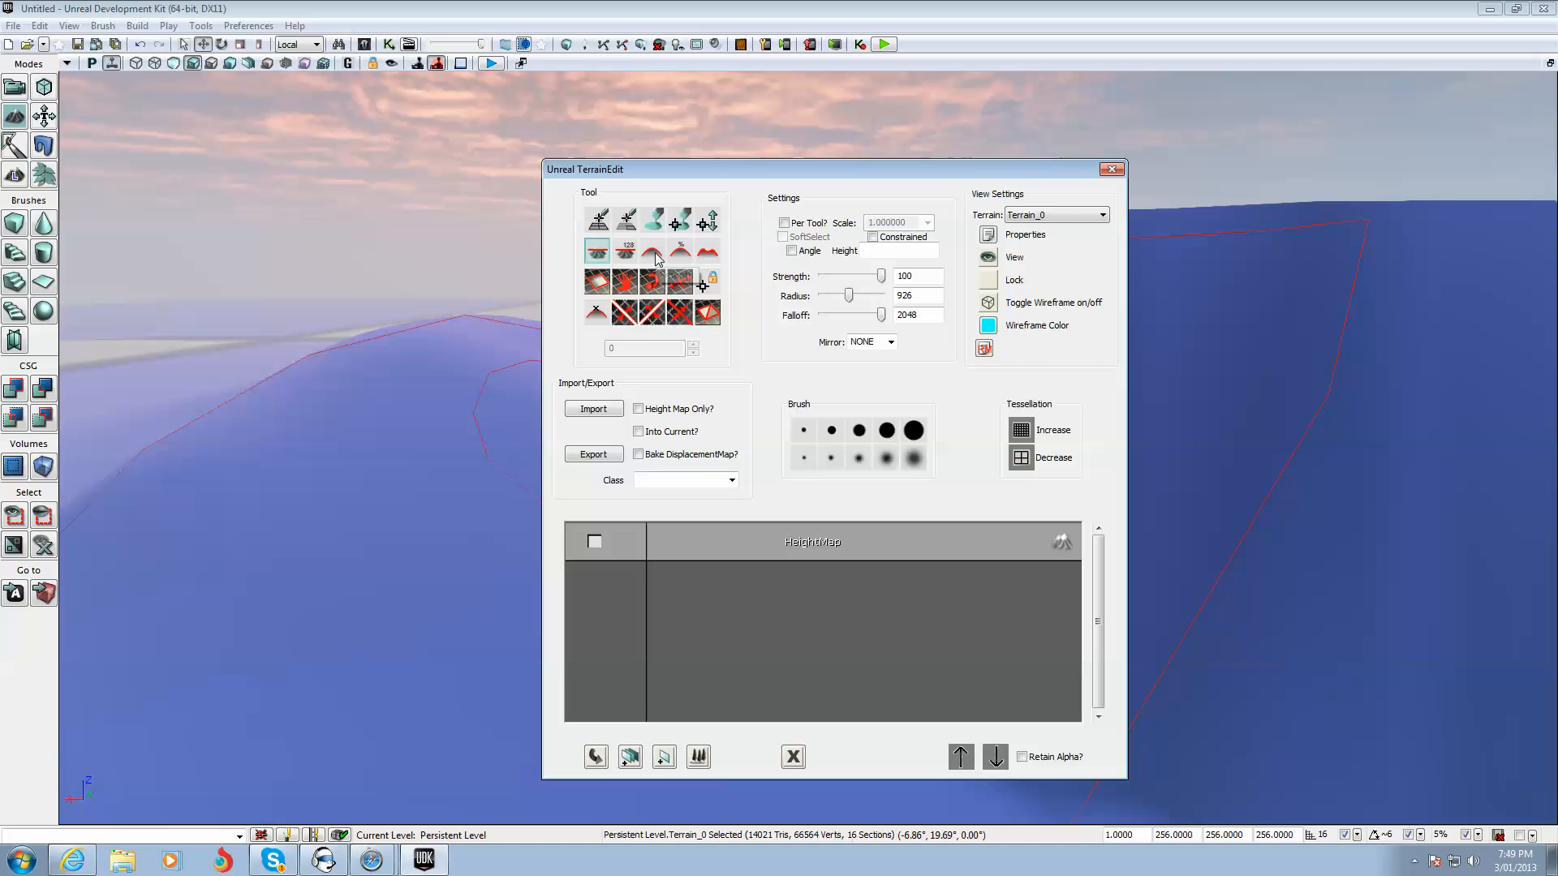
# Step: Smooth the plateau's sharp cliff face into a rounded slope
pyautogui.click(653, 248)
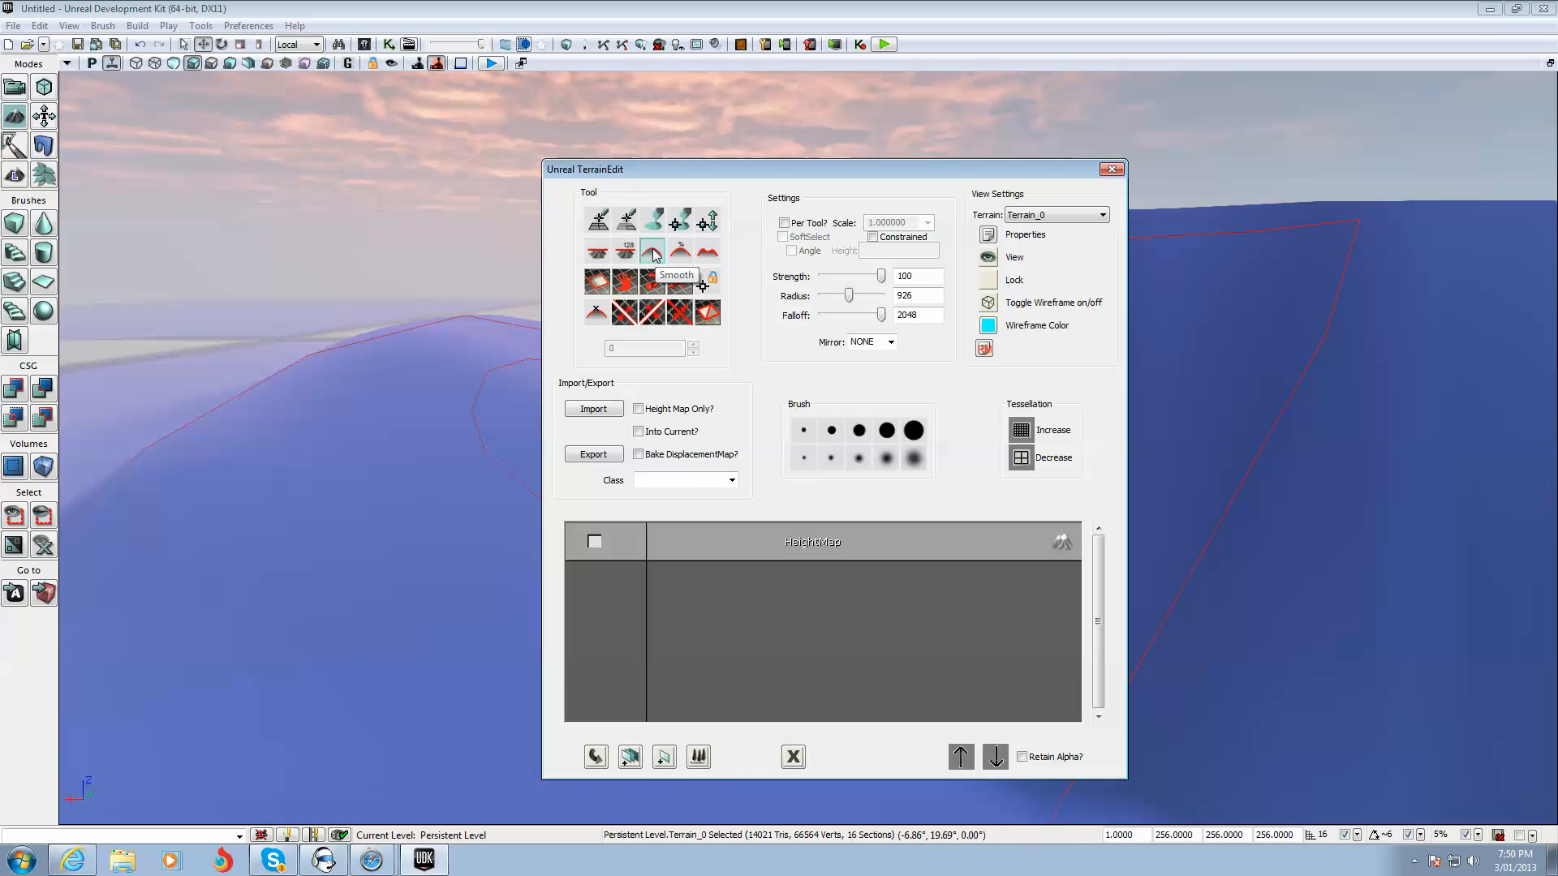
pyautogui.moveTo(845, 169); pyautogui.dragTo(618, 727)
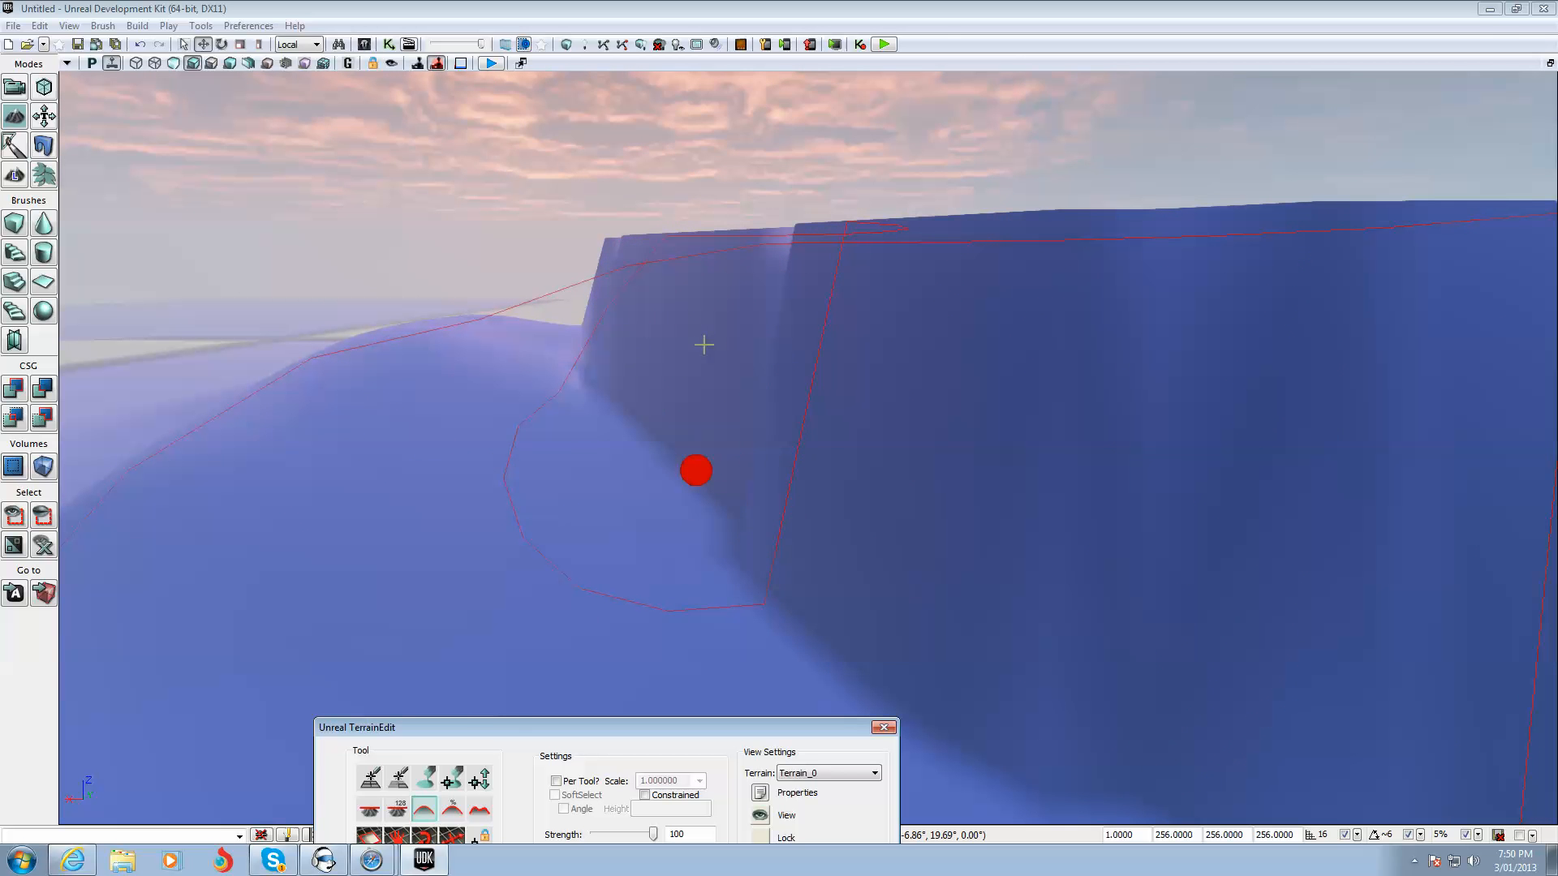
pyautogui.moveTo(696, 470)
pyautogui.keyDown('ctrl'); pyautogui.mouseDown()
pyautogui.moveTo(692, 396)
pyautogui.moveTo(262, 420)
pyautogui.moveTo(82, 462)
pyautogui.mouseUp(); pyautogui.keyUp('ctrl')
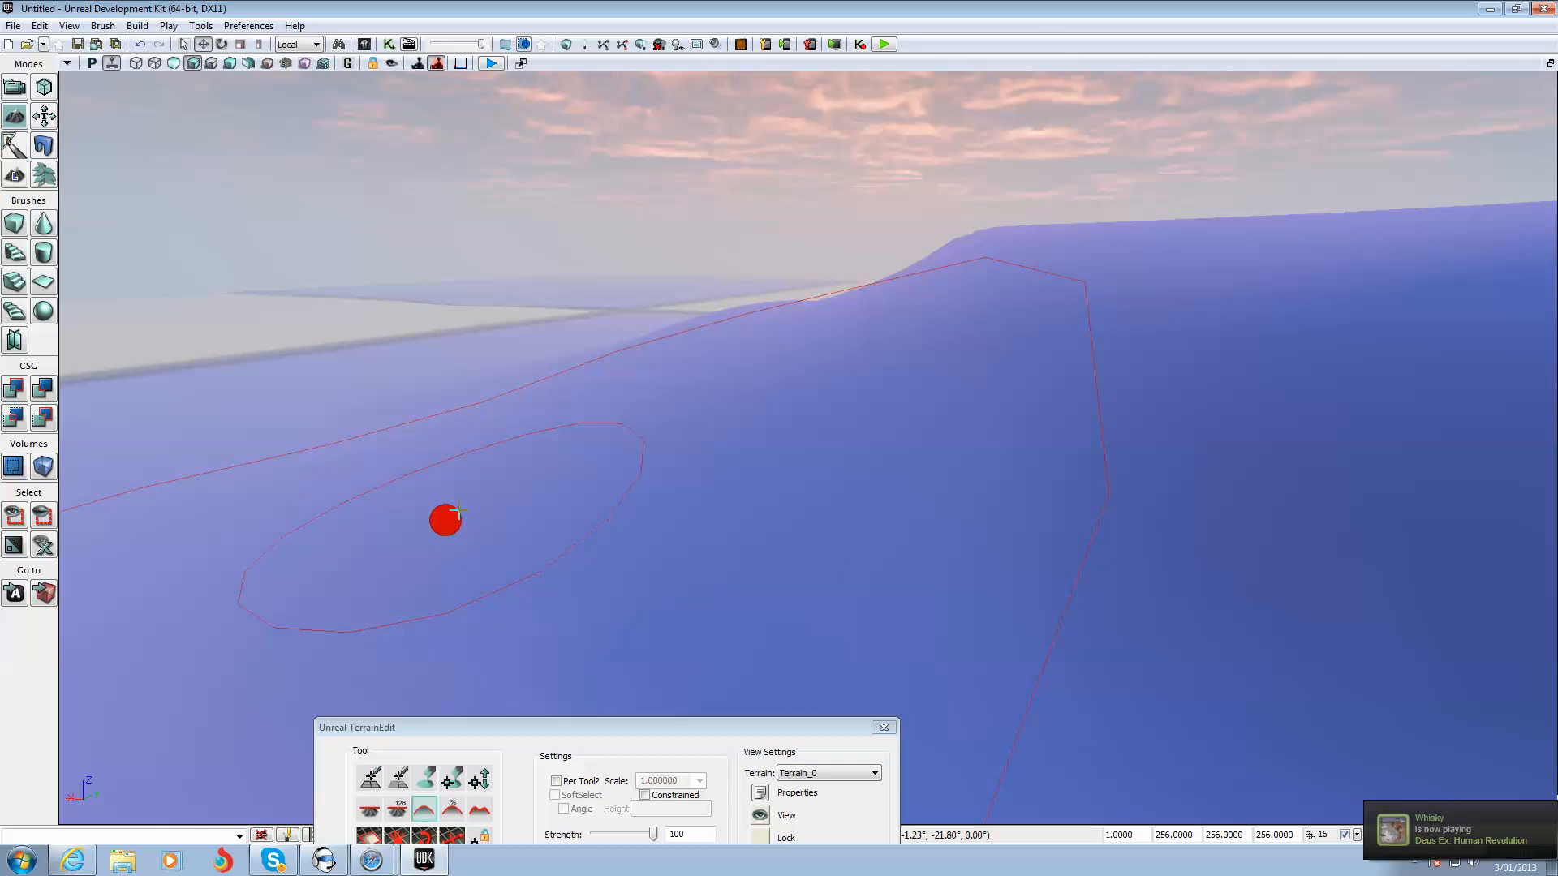
pyautogui.rightClick(436, 526)
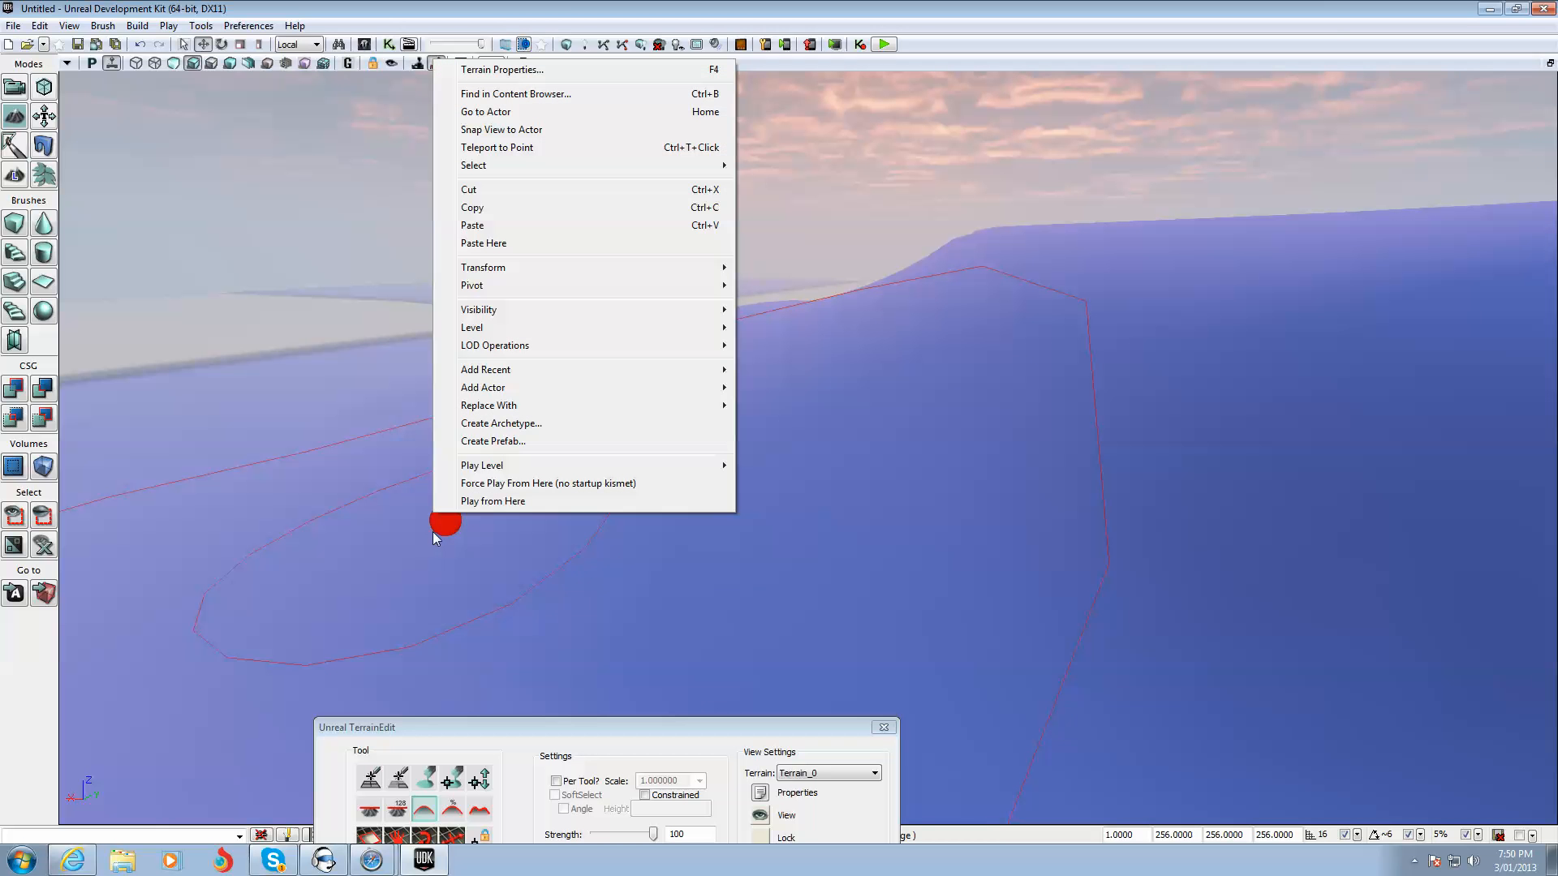
pyautogui.click(519, 500)
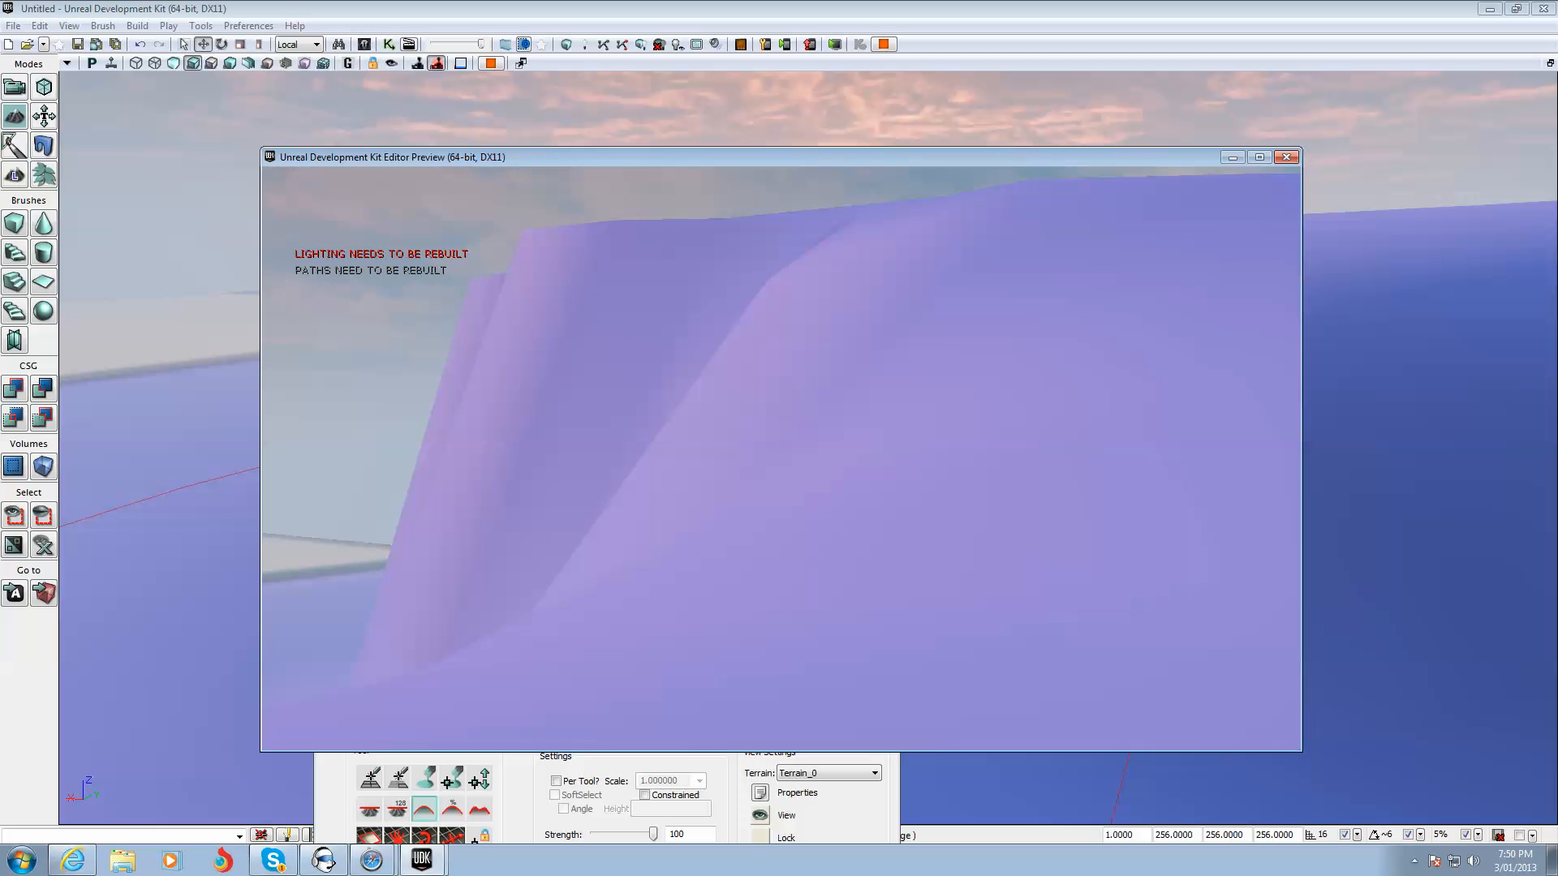
pyautogui.press('Escape')
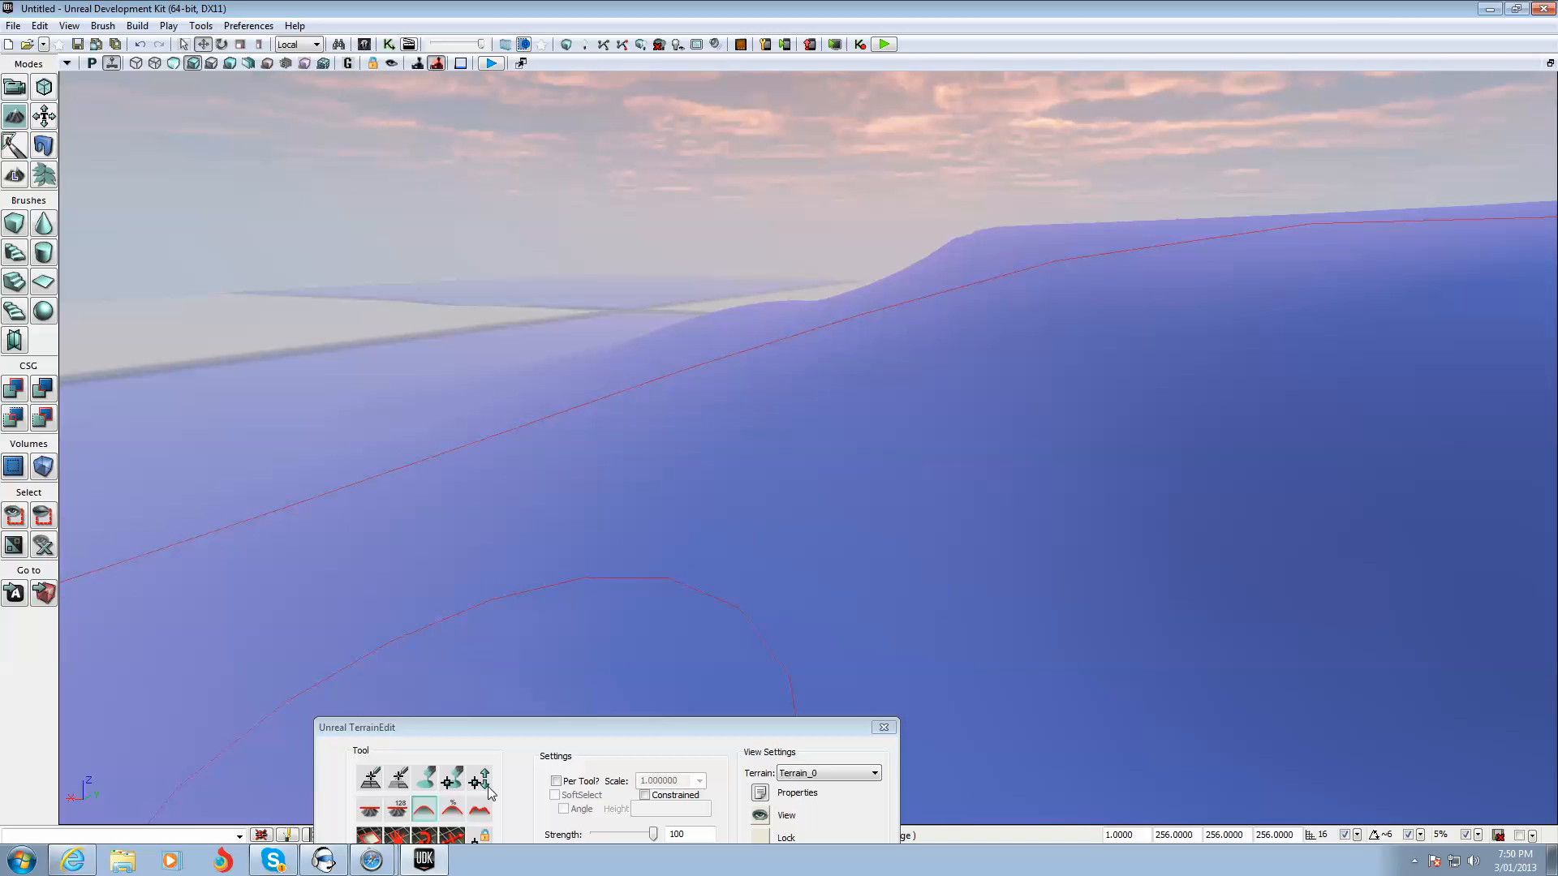
# Step: Arrange the terrain tools aside and bring up the Content Browser
pyautogui.click(534, 693)
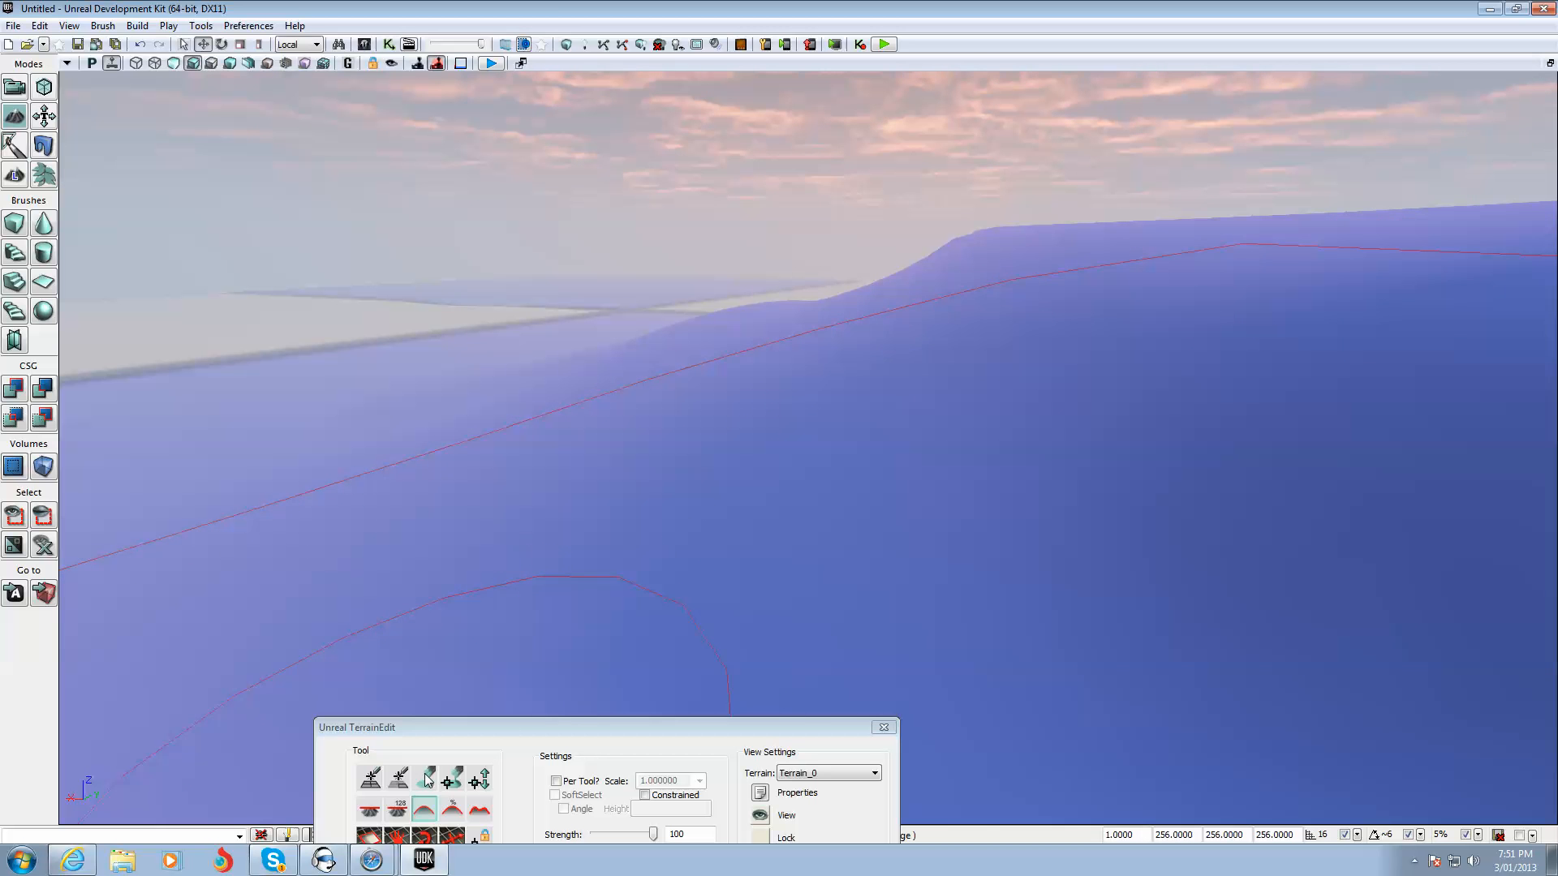
pyautogui.moveTo(531, 728); pyautogui.dragTo(756, 465)
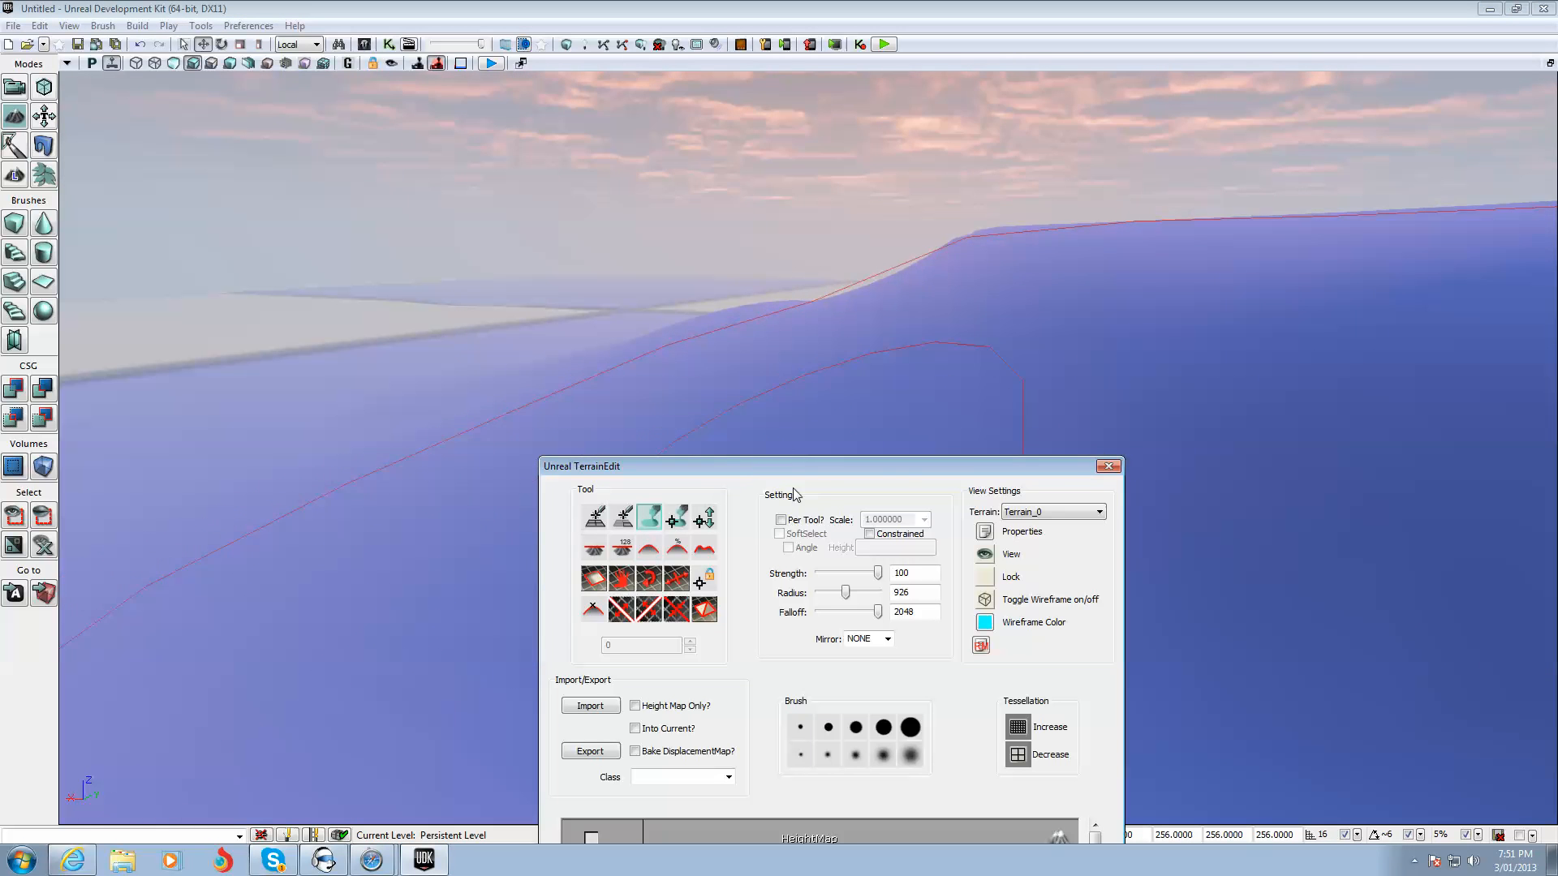
pyautogui.click(885, 448)
pyautogui.moveTo(890, 473); pyautogui.dragTo(1078, 790)
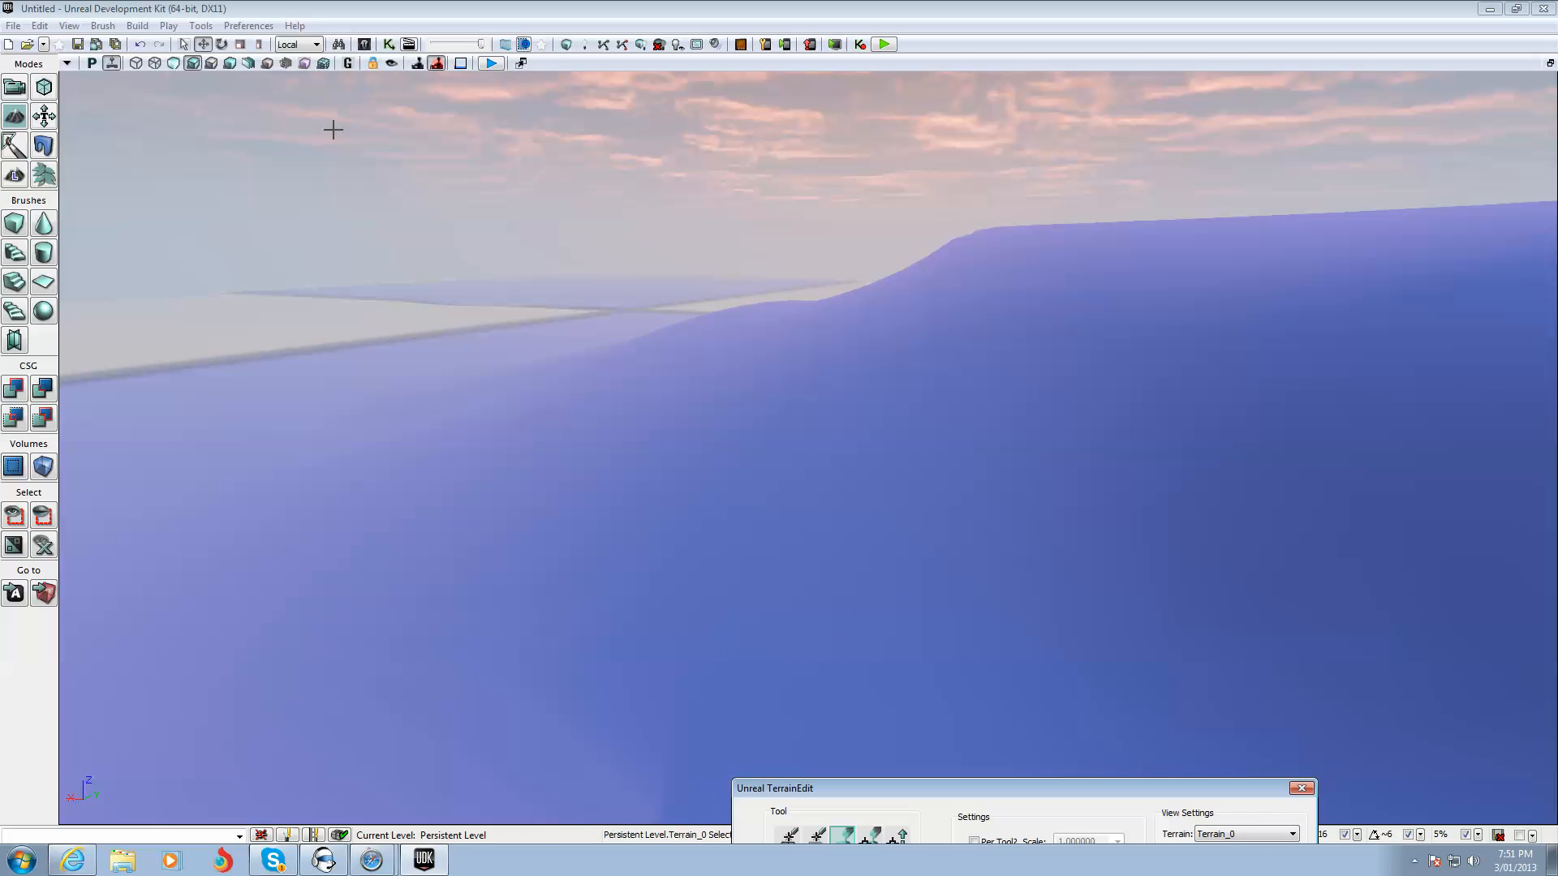
pyautogui.click(362, 44)
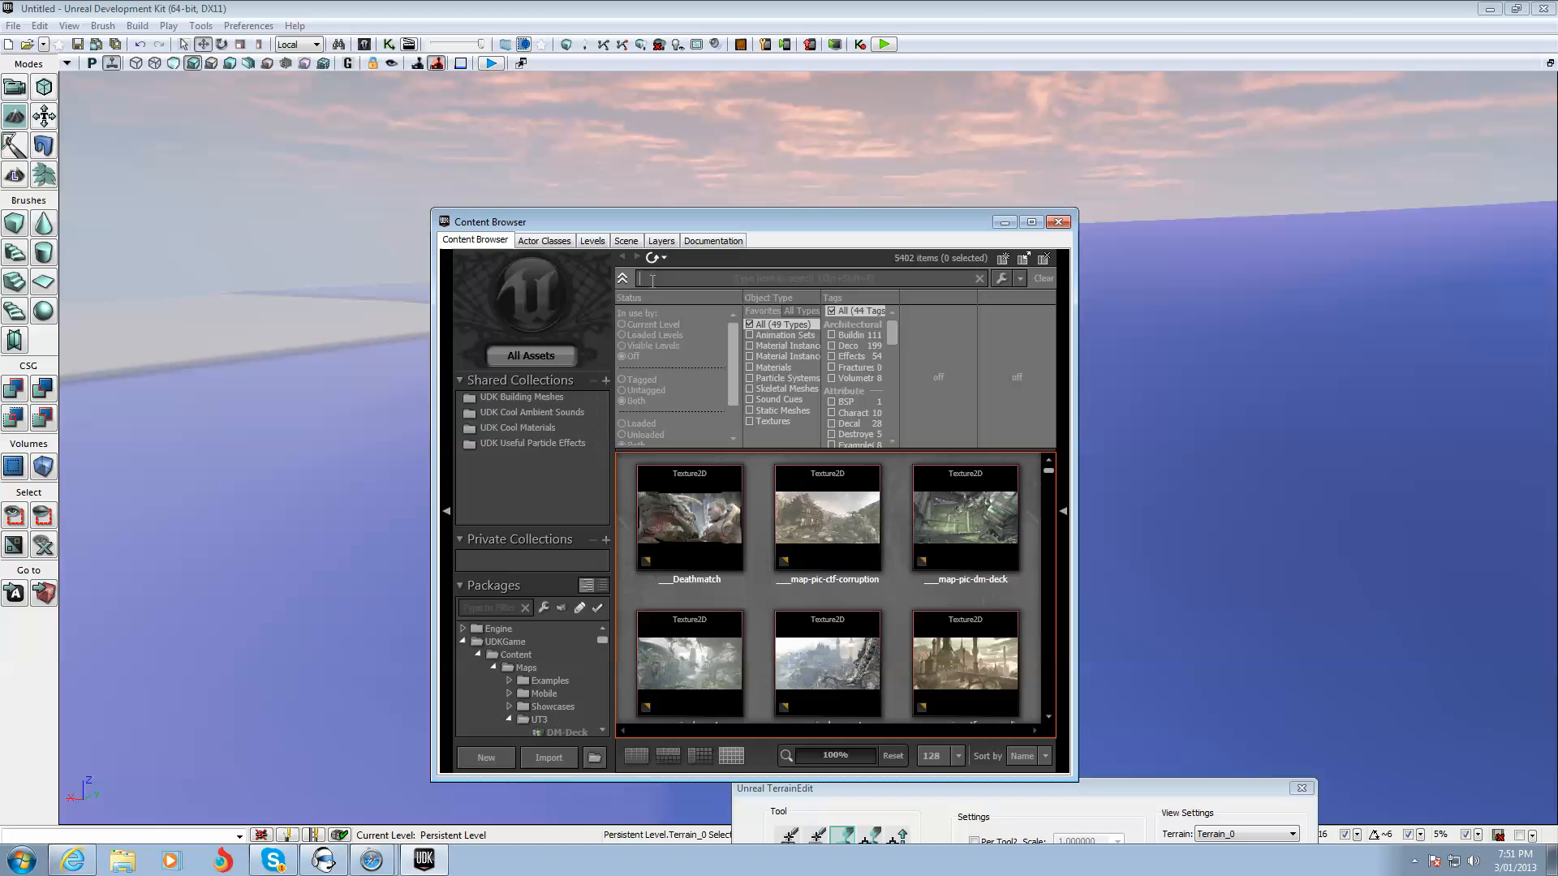
pyautogui.write('grass')
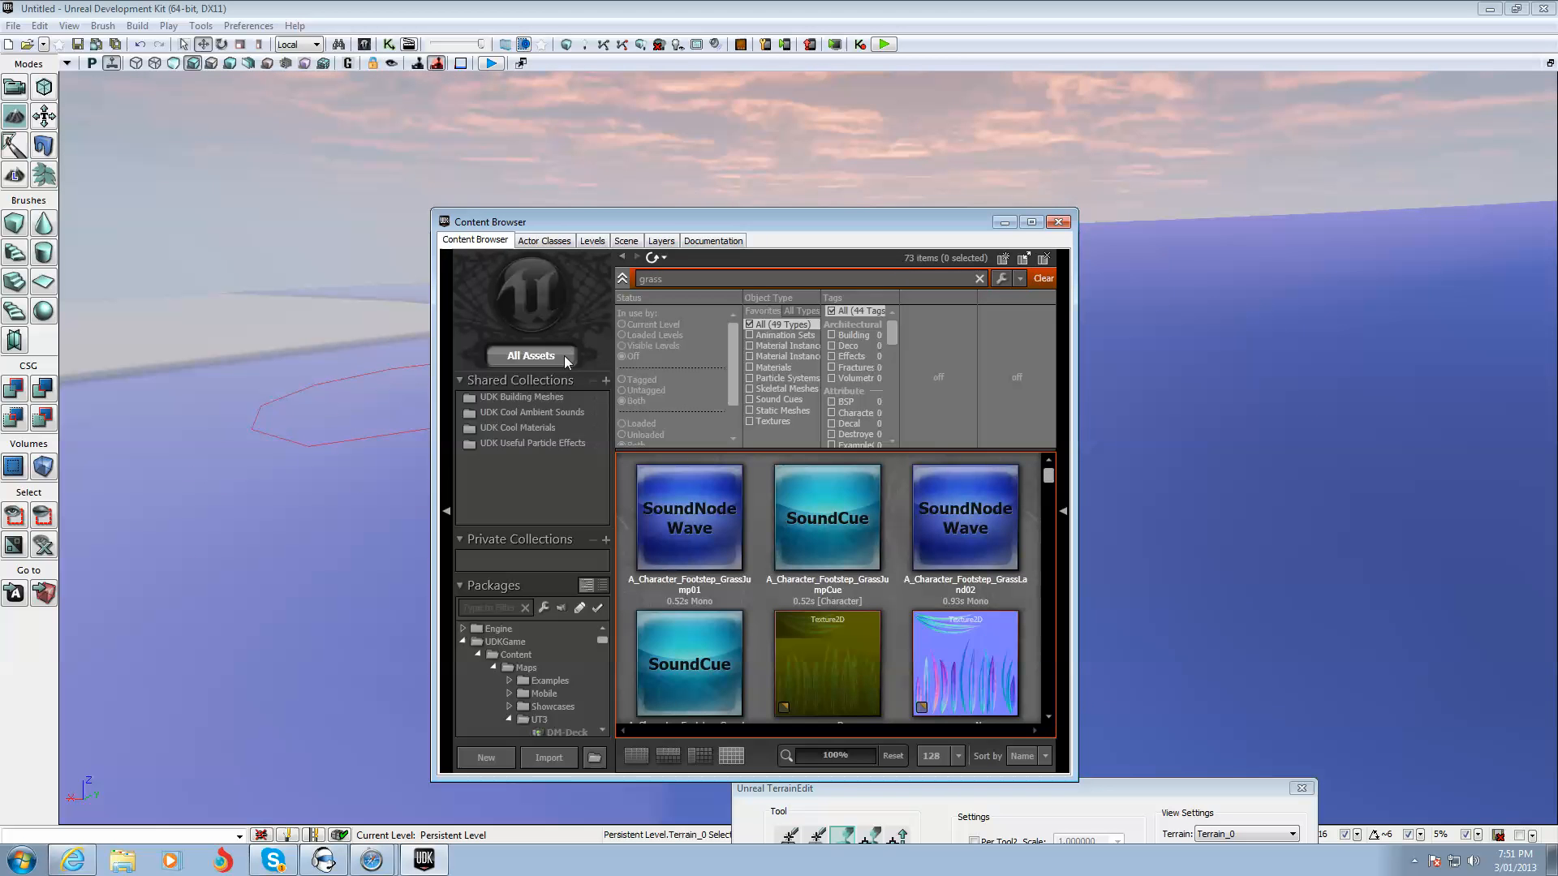
pyautogui.scroll(-2, 1000, 591)
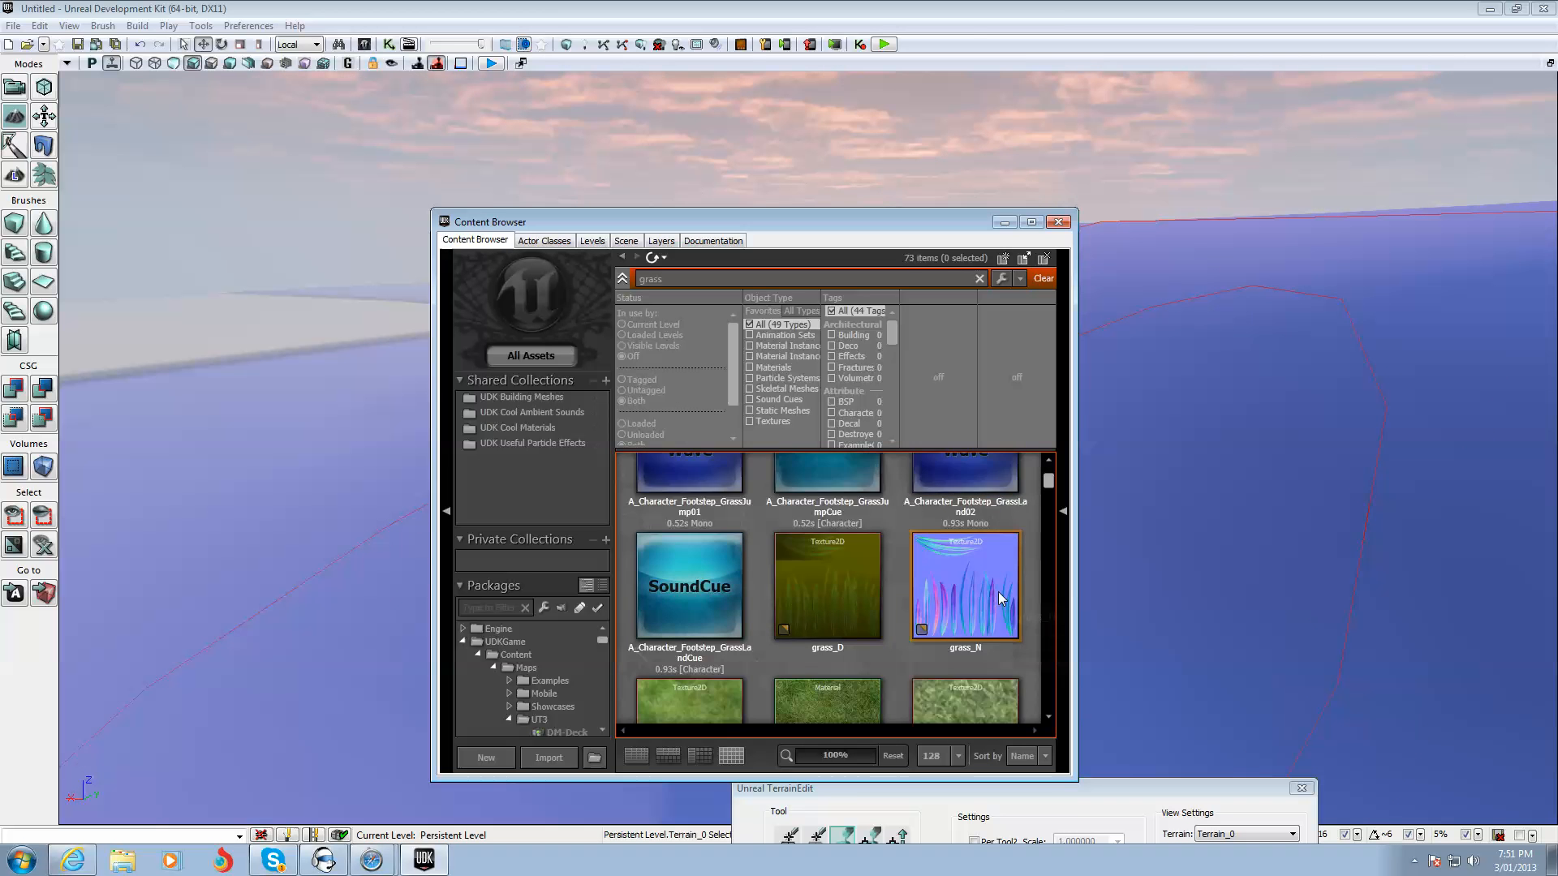
pyautogui.scroll(-1, 999, 590)
pyautogui.scroll(-1, 1000, 591)
pyautogui.scroll(-2, 1000, 589)
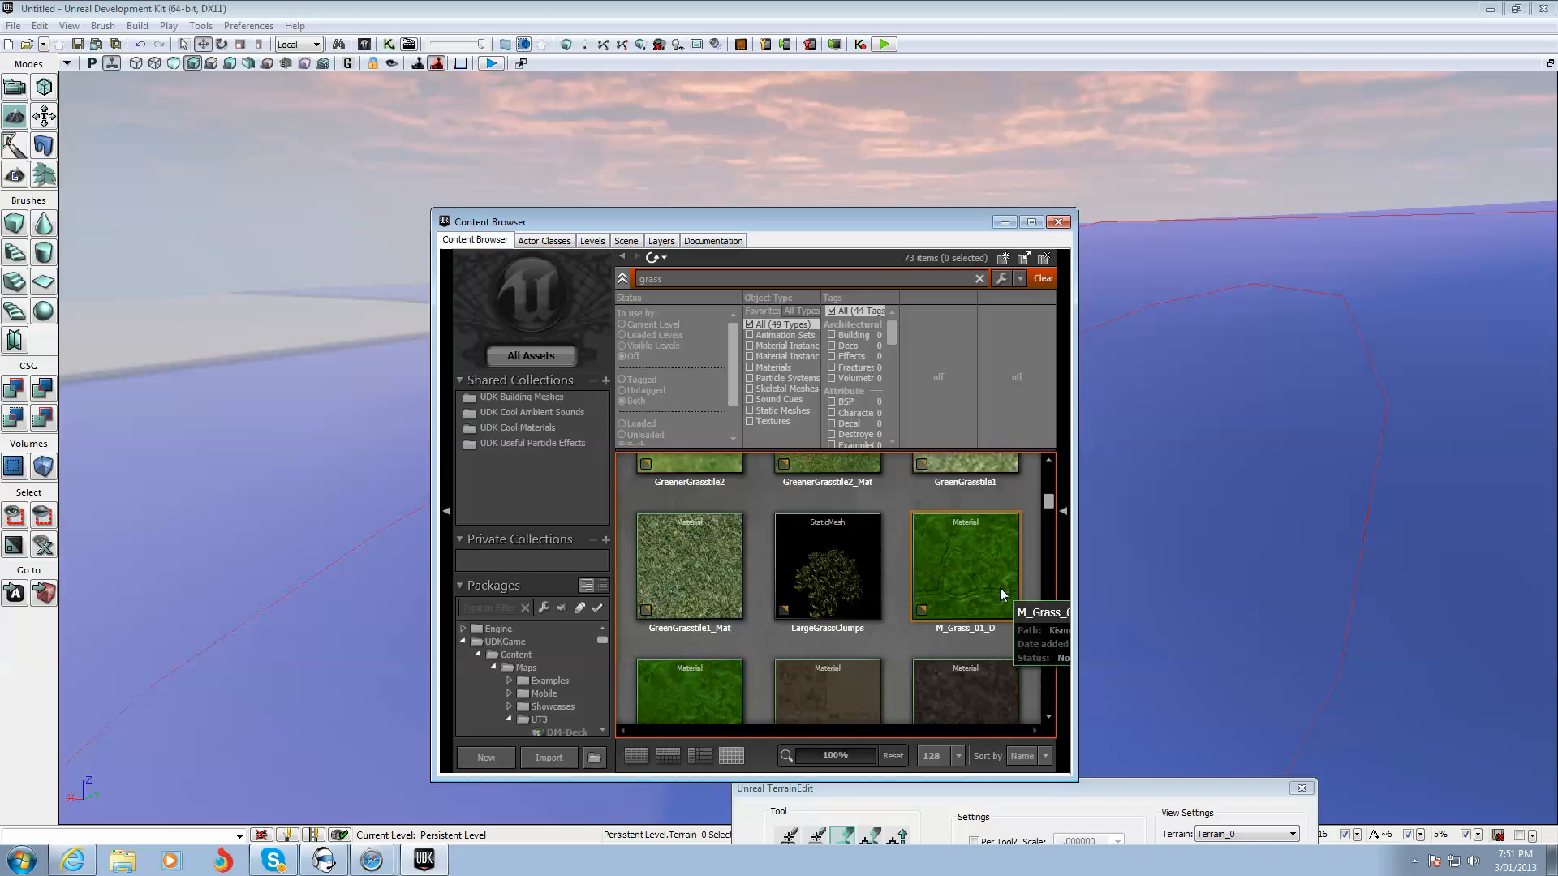
# Step: Select the GreenGrasstile1_Mat grass material from the filtered assets
pyautogui.click(693, 575)
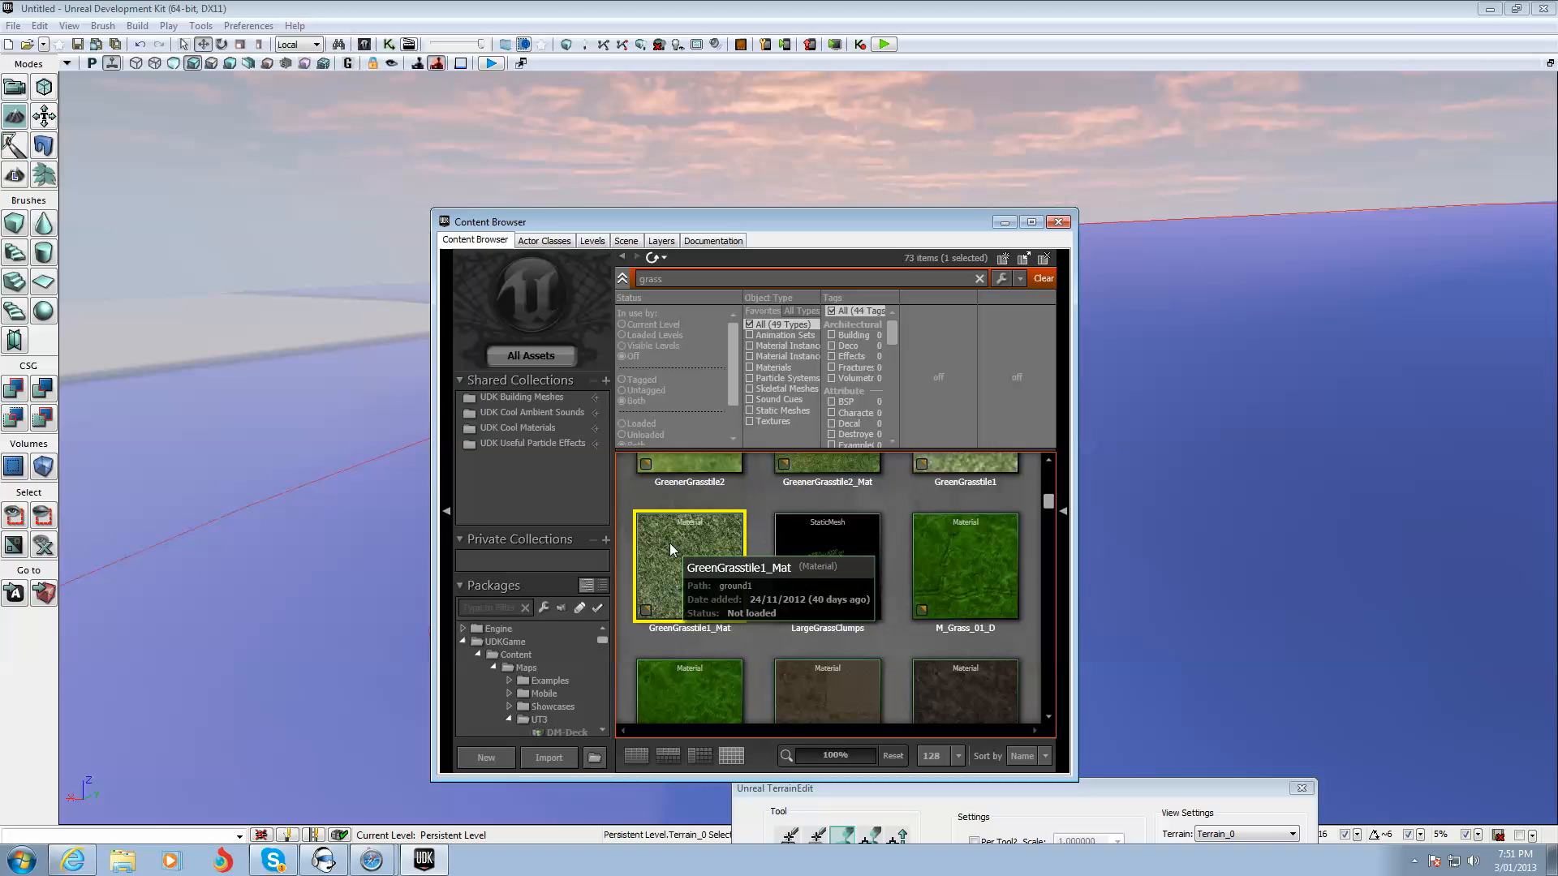
pyautogui.moveTo(902, 222); pyautogui.dragTo(407, 628)
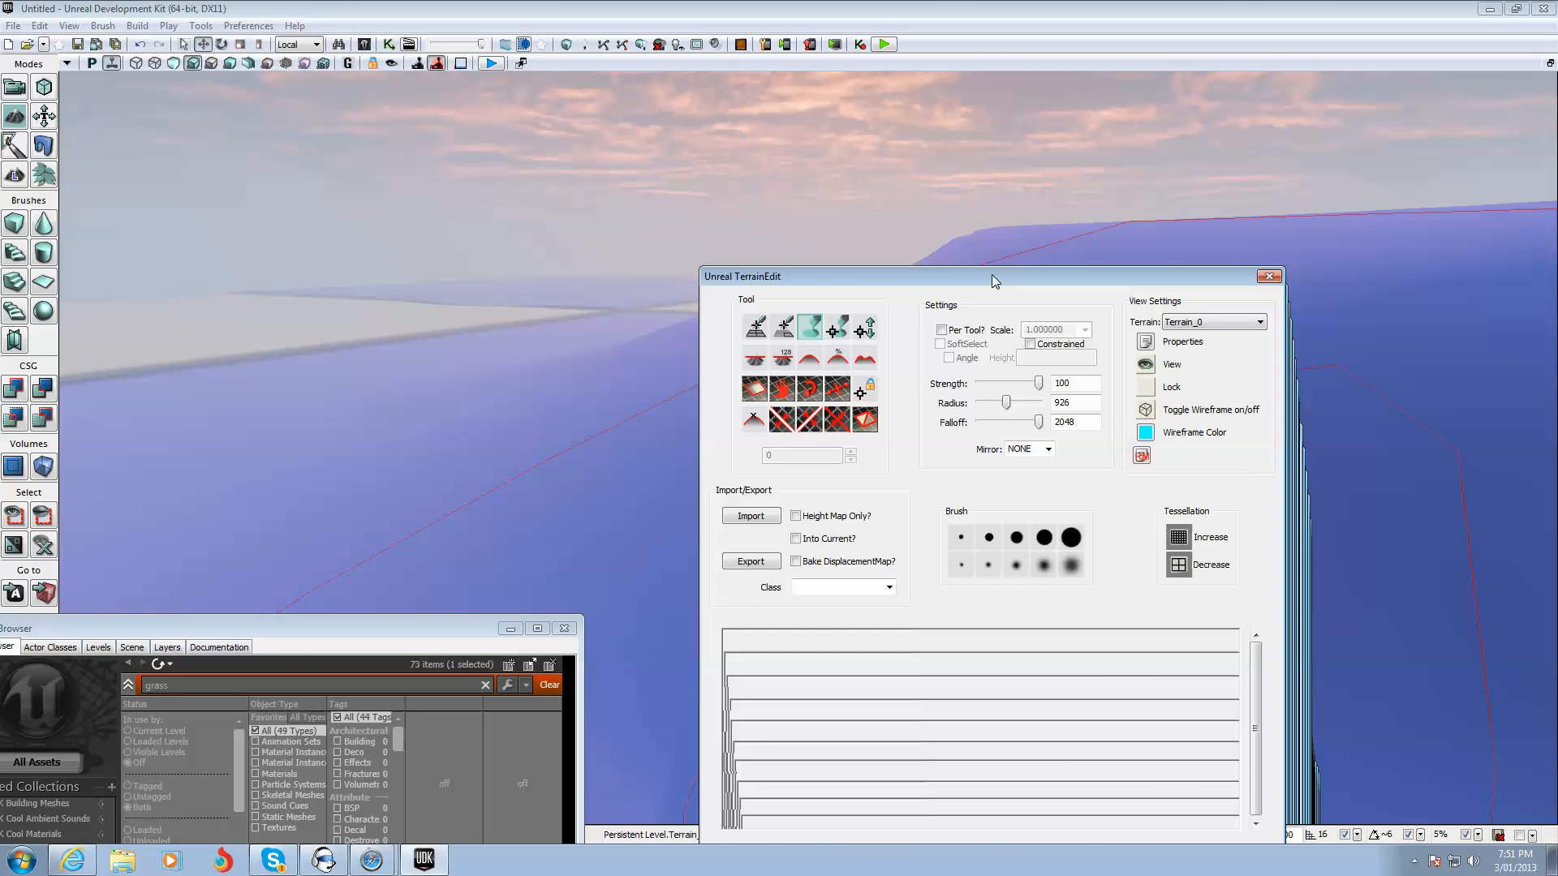
# Step: Add a terrain layer from GreenGrasstile1_Mat so grass covers the hills
pyautogui.moveTo(1024, 787); pyautogui.dragTo(969, 143)
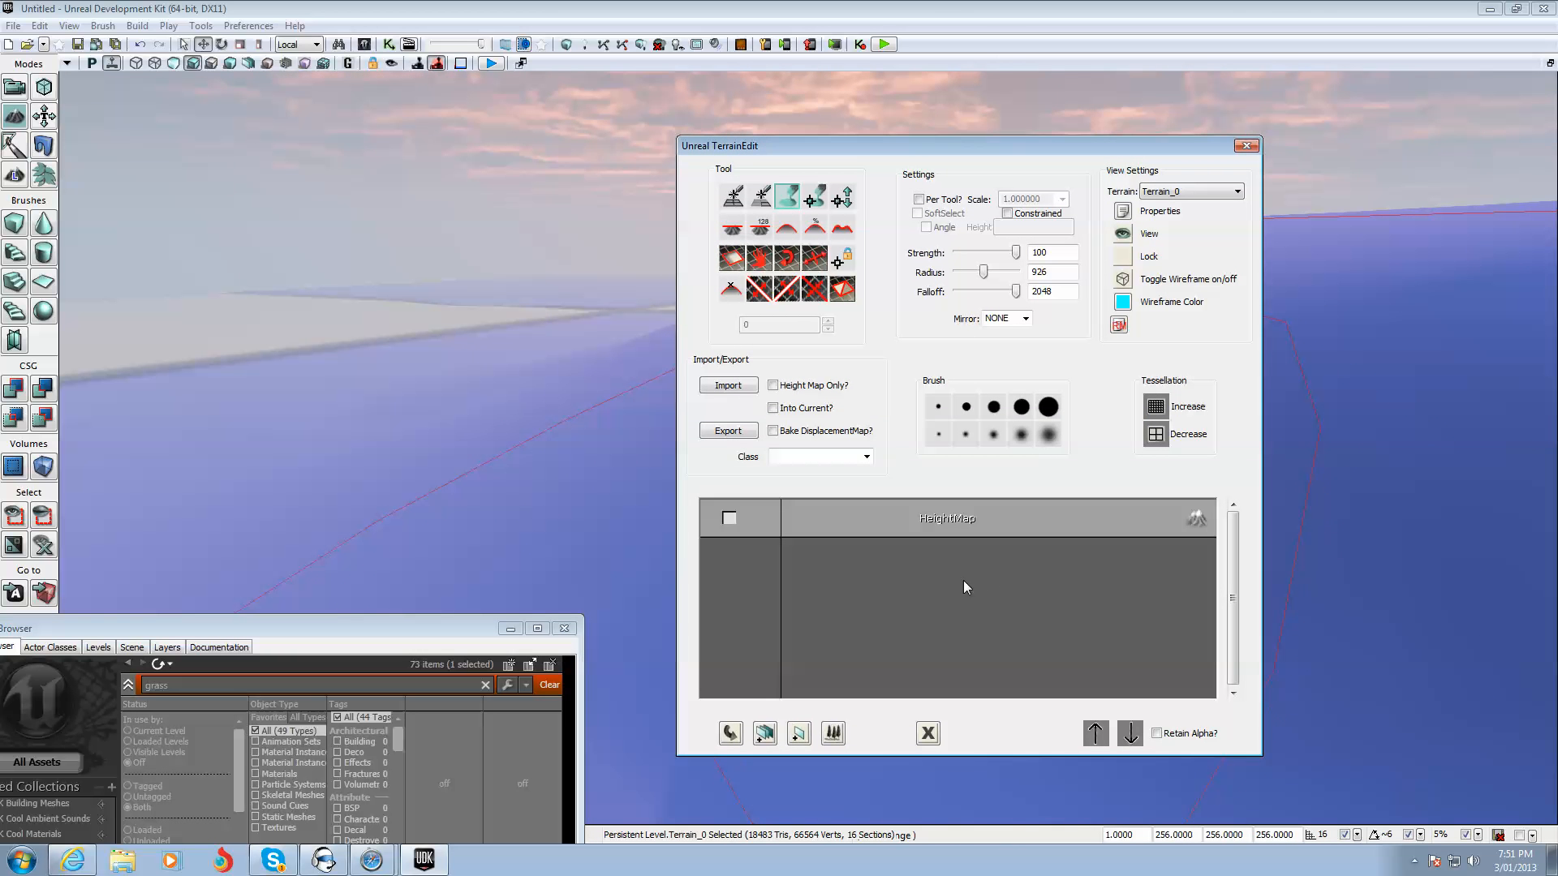
pyautogui.rightClick(963, 586)
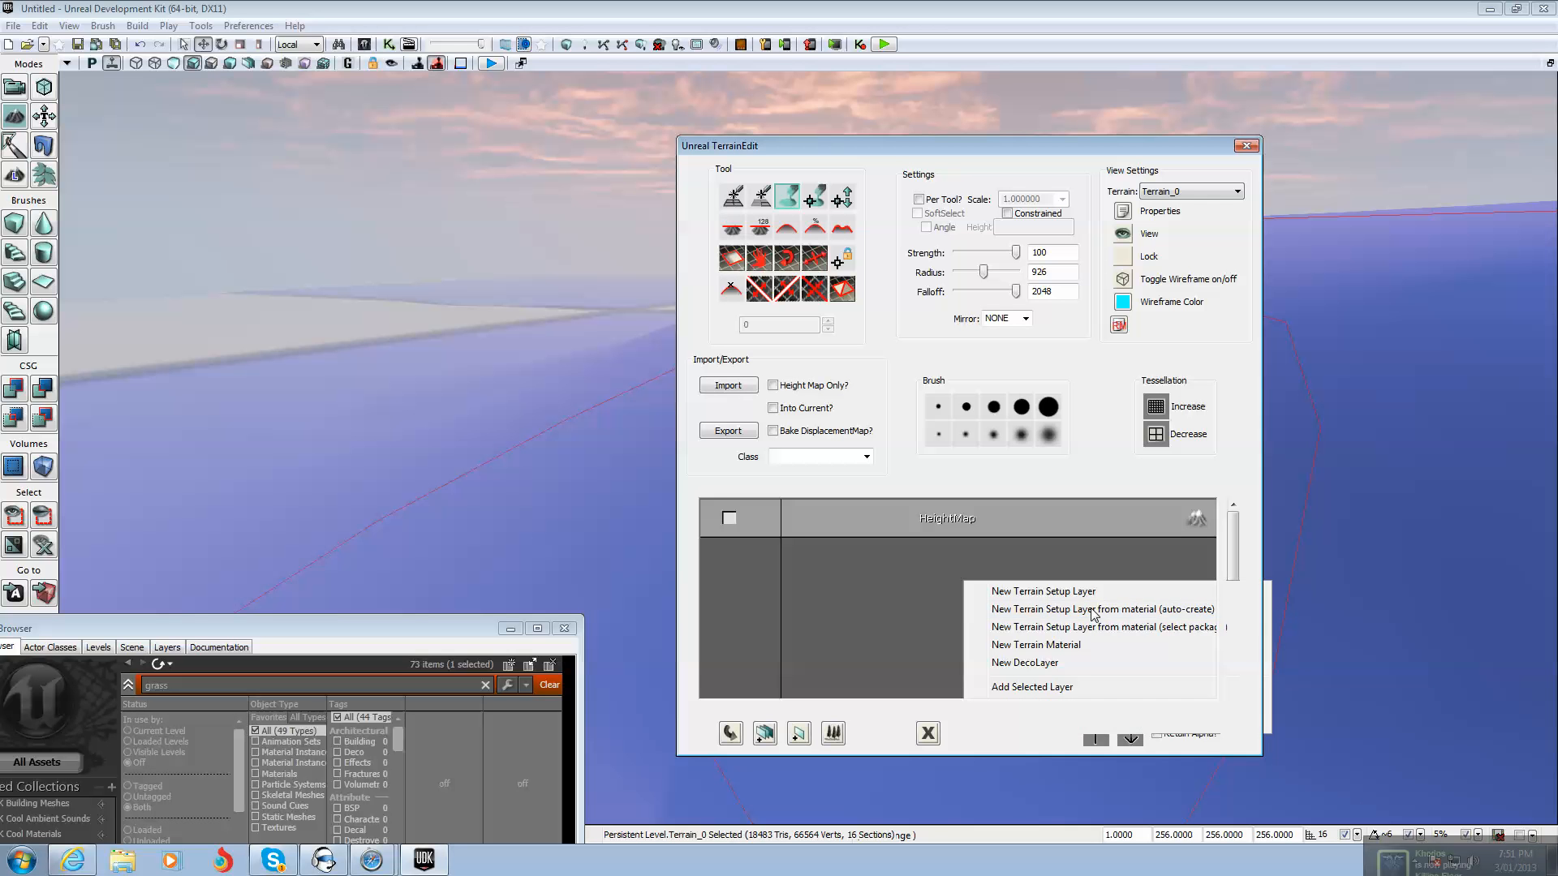
pyautogui.click(1094, 611)
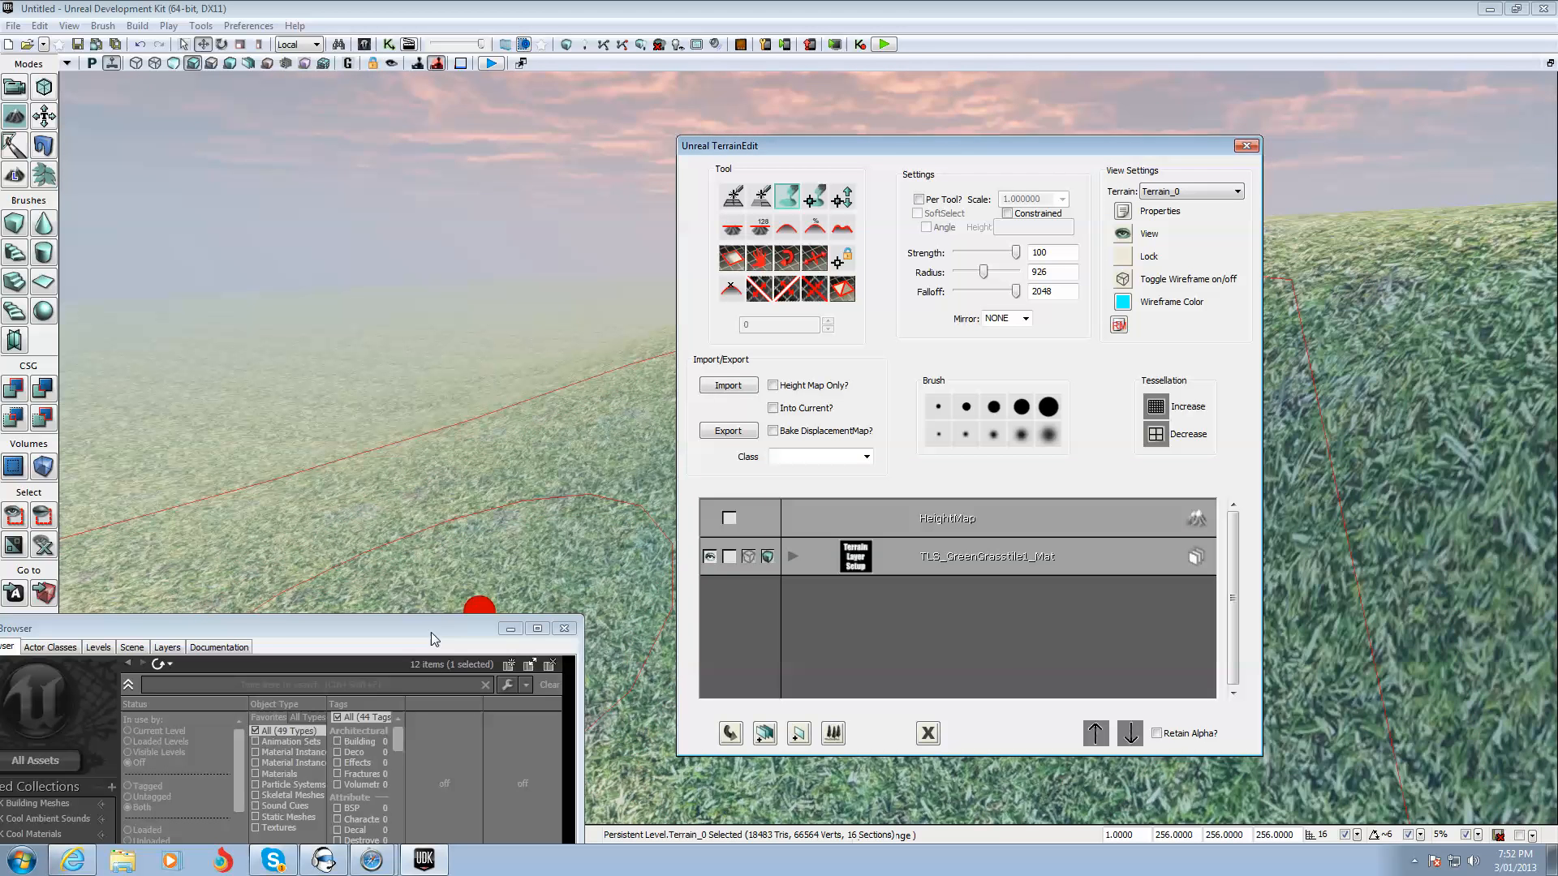
# Step: Search all assets for 'dirt' and select the dirtblack0_Mat material
pyautogui.moveTo(440, 628)
pyautogui.mouseDown()
pyautogui.moveTo(946, 407)
pyautogui.moveTo(1072, 262)
pyautogui.mouseUp()
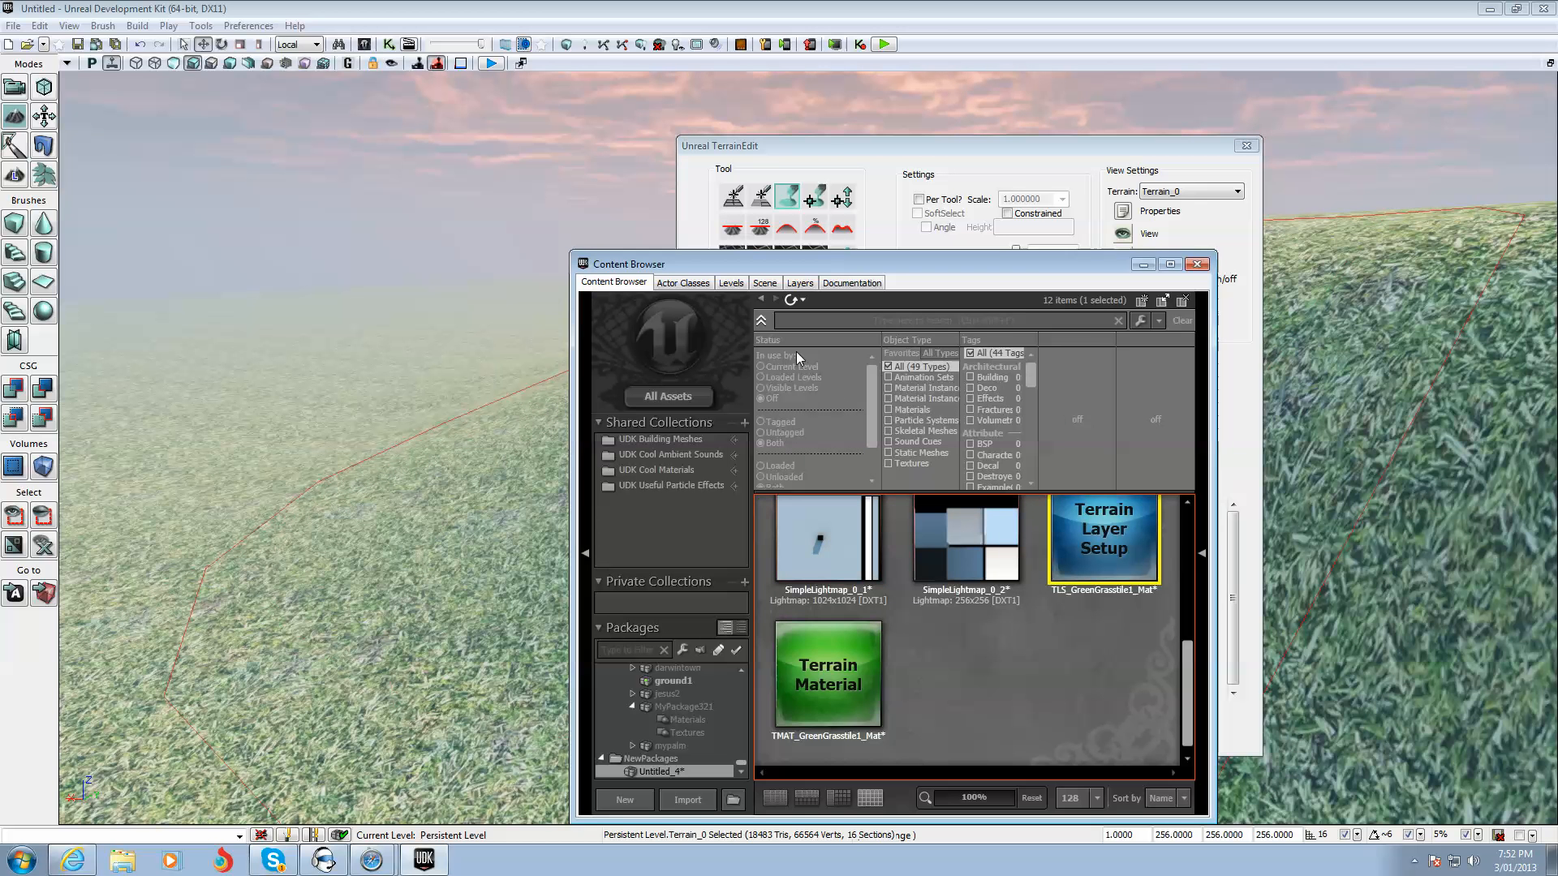
pyautogui.click(667, 397)
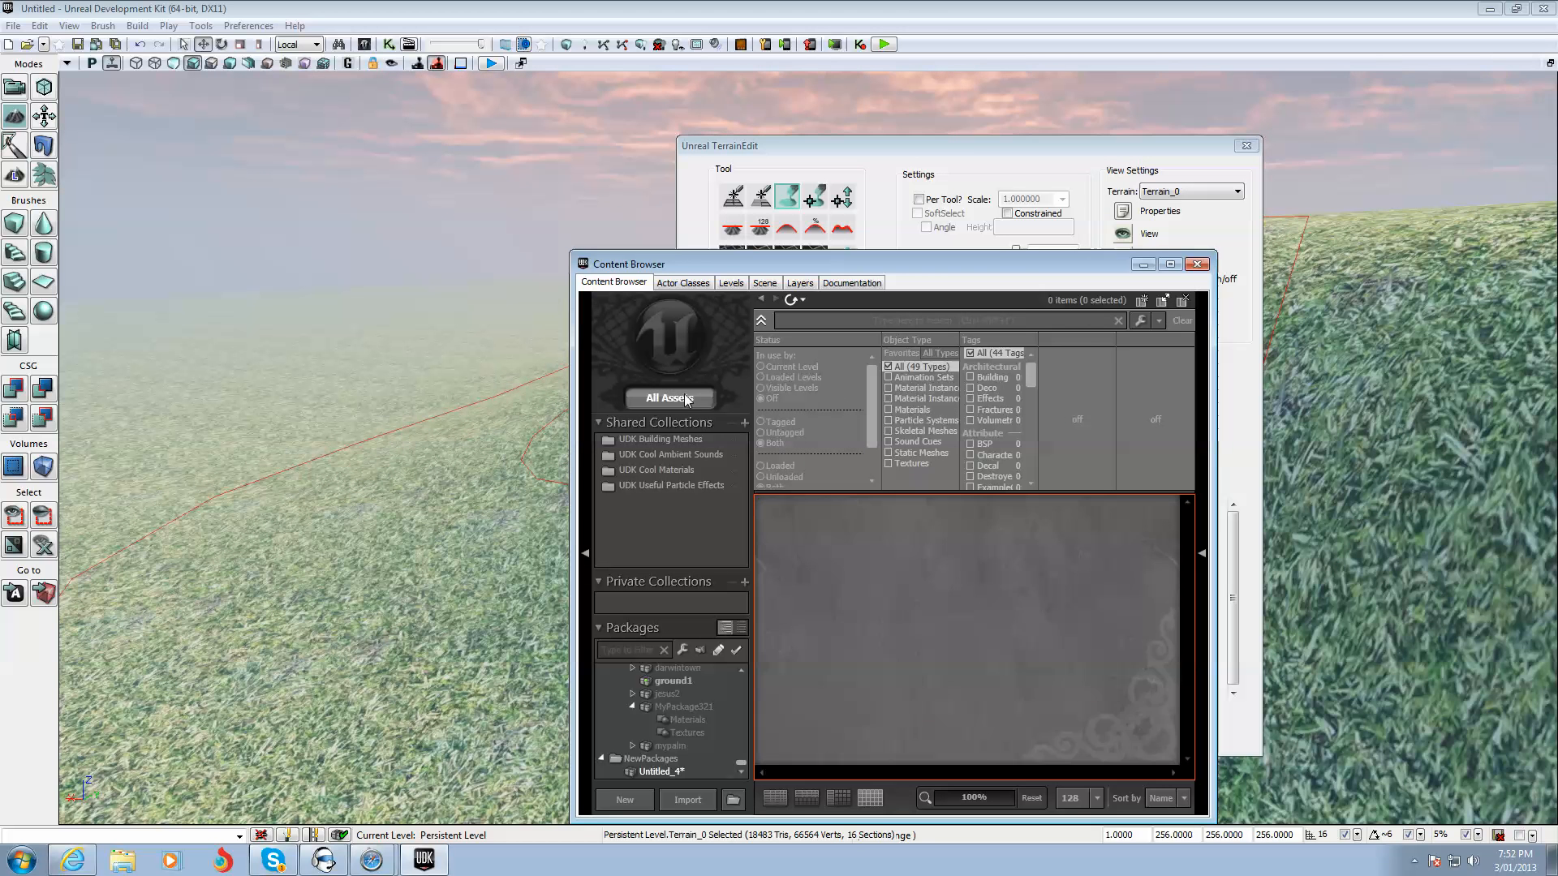
pyautogui.click(810, 322)
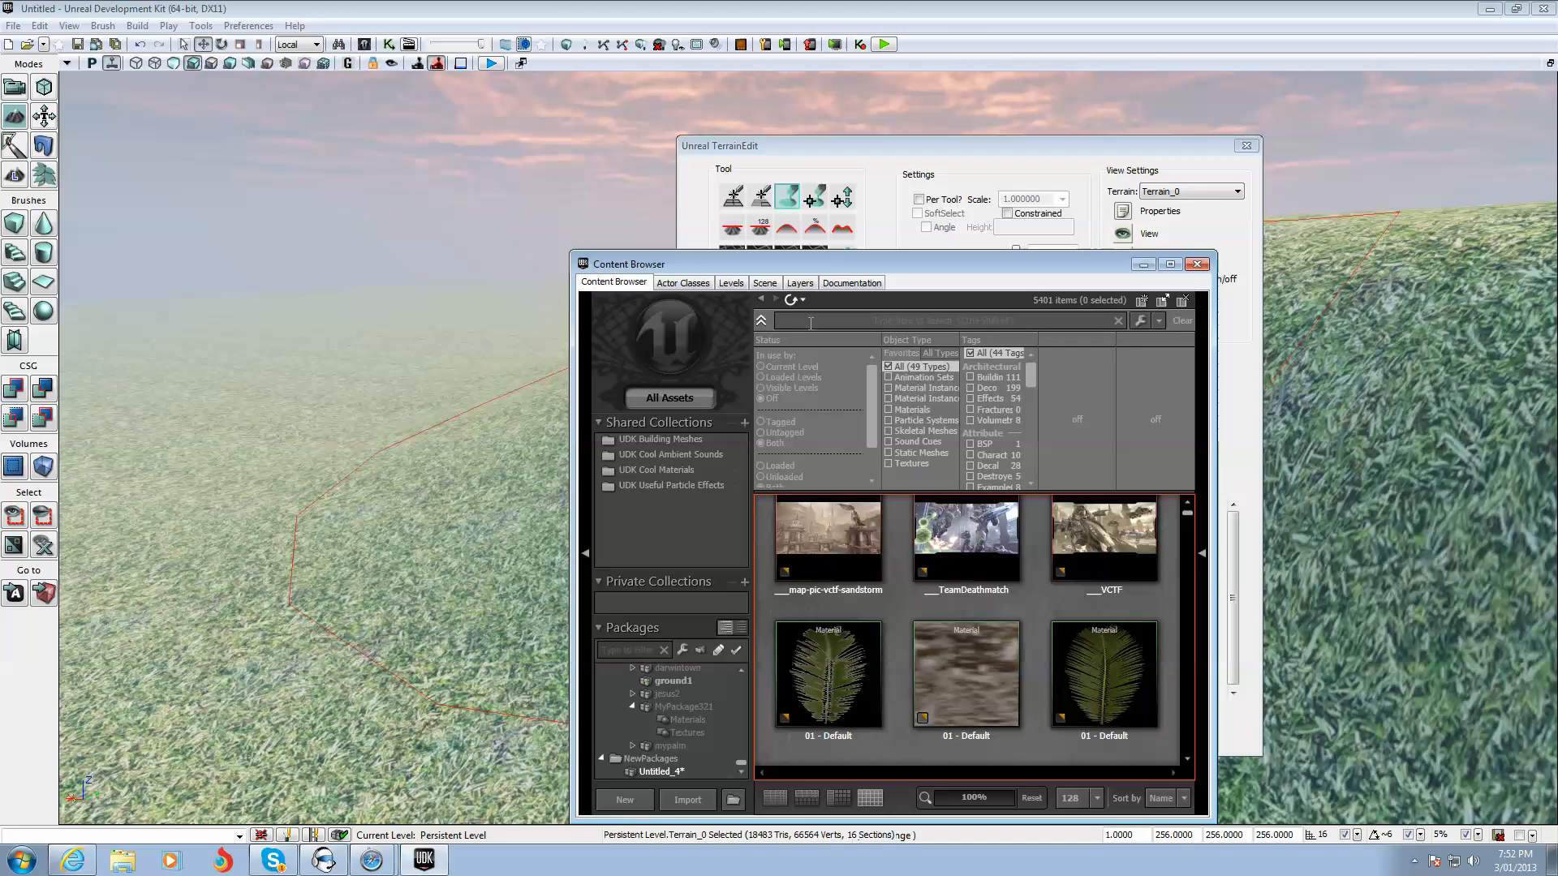
pyautogui.write('di')
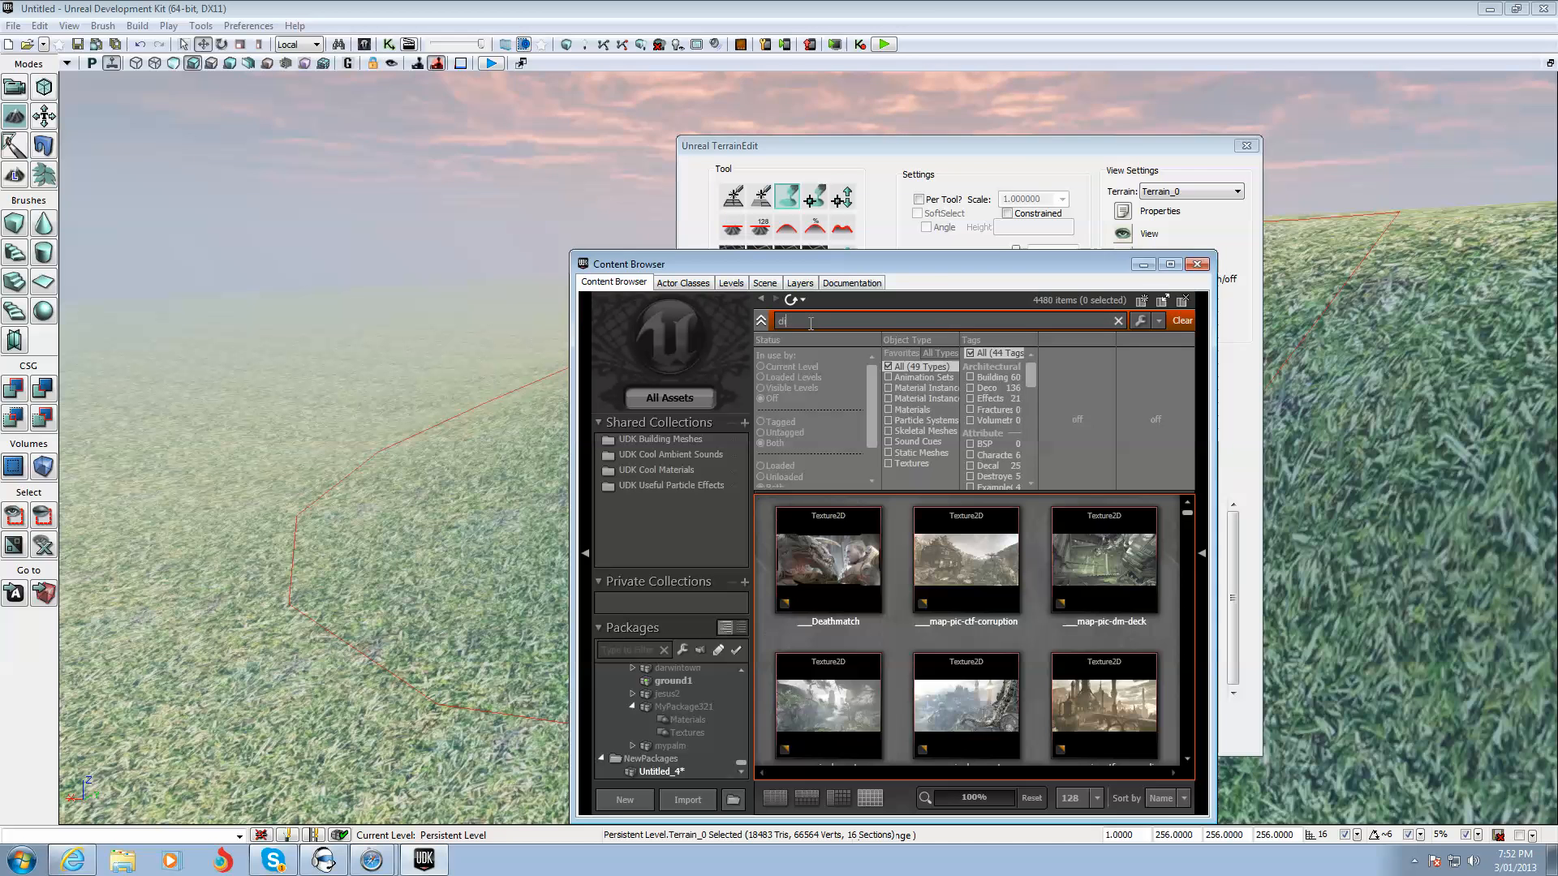
pyautogui.write('rt')
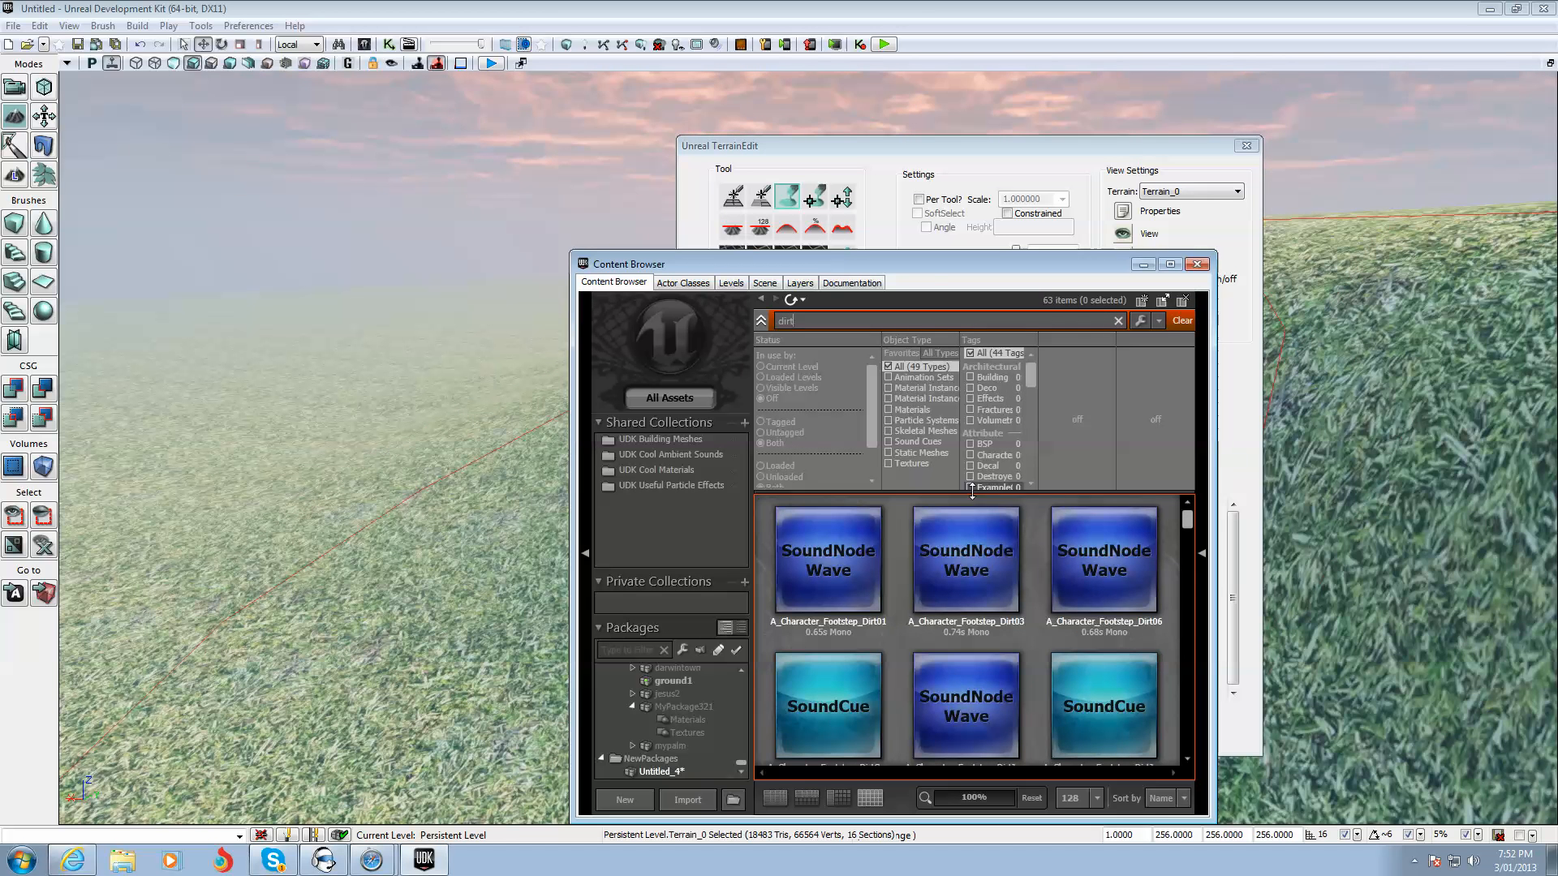
pyautogui.moveTo(1186, 517); pyautogui.dragTo(1189, 560)
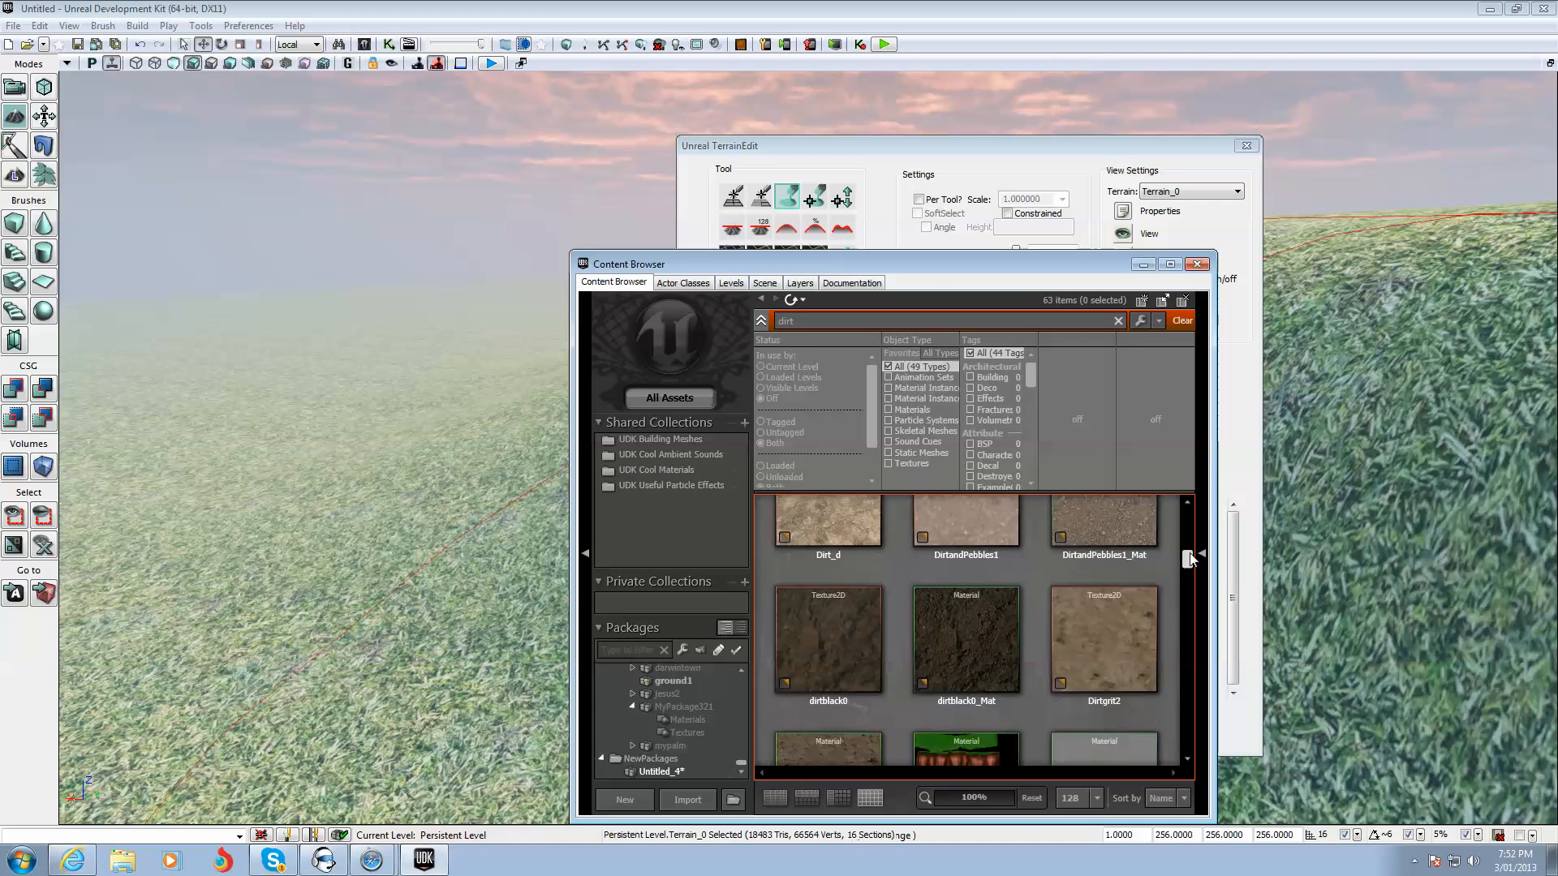
pyautogui.click(979, 628)
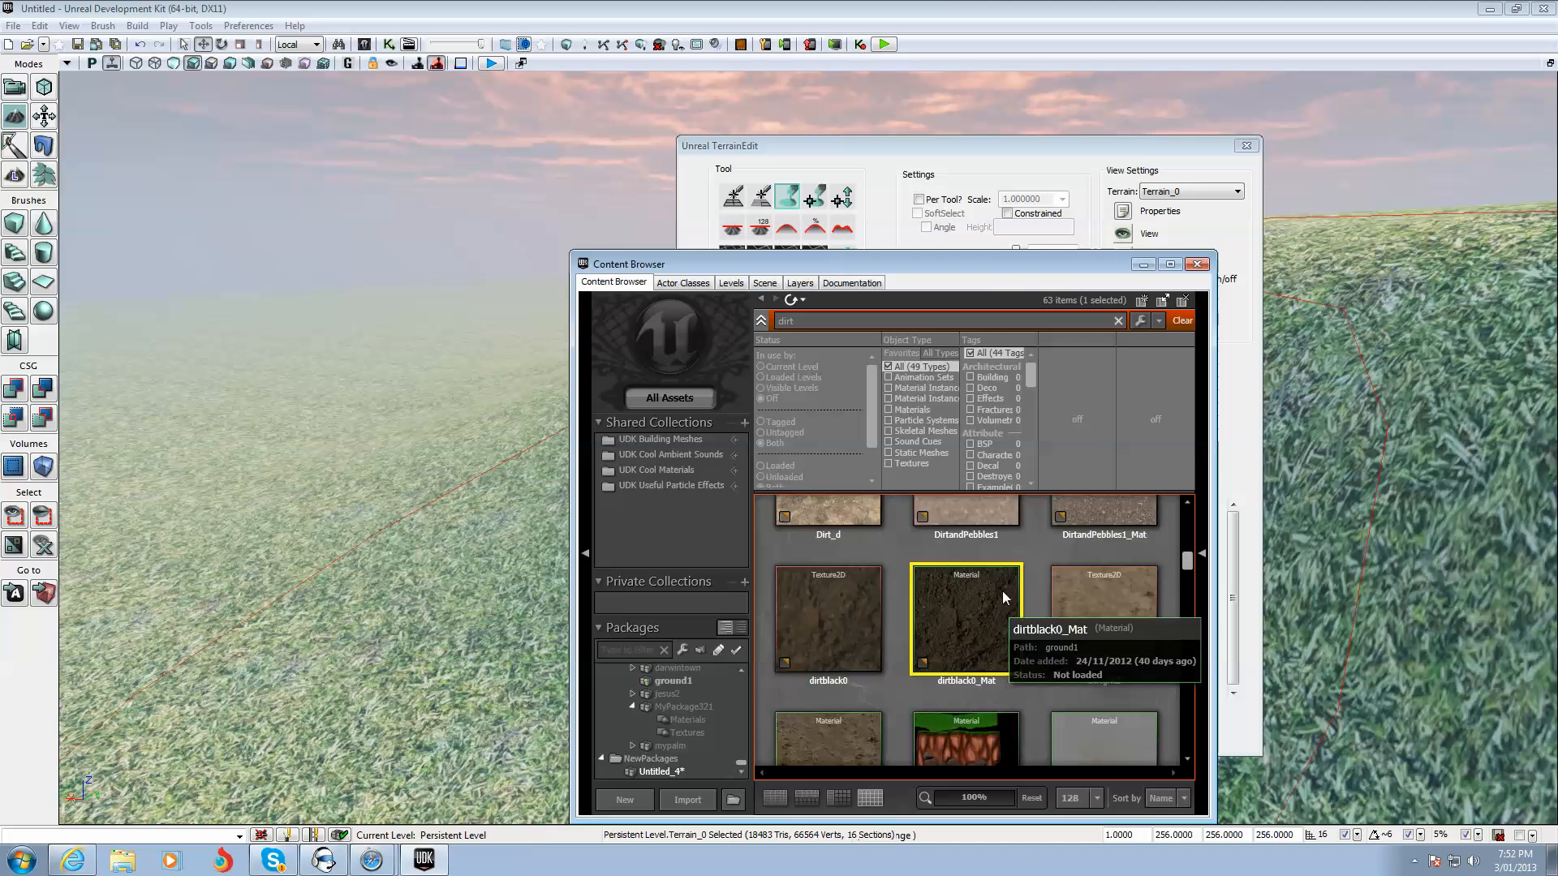
pyautogui.moveTo(1064, 263); pyautogui.dragTo(392, 368)
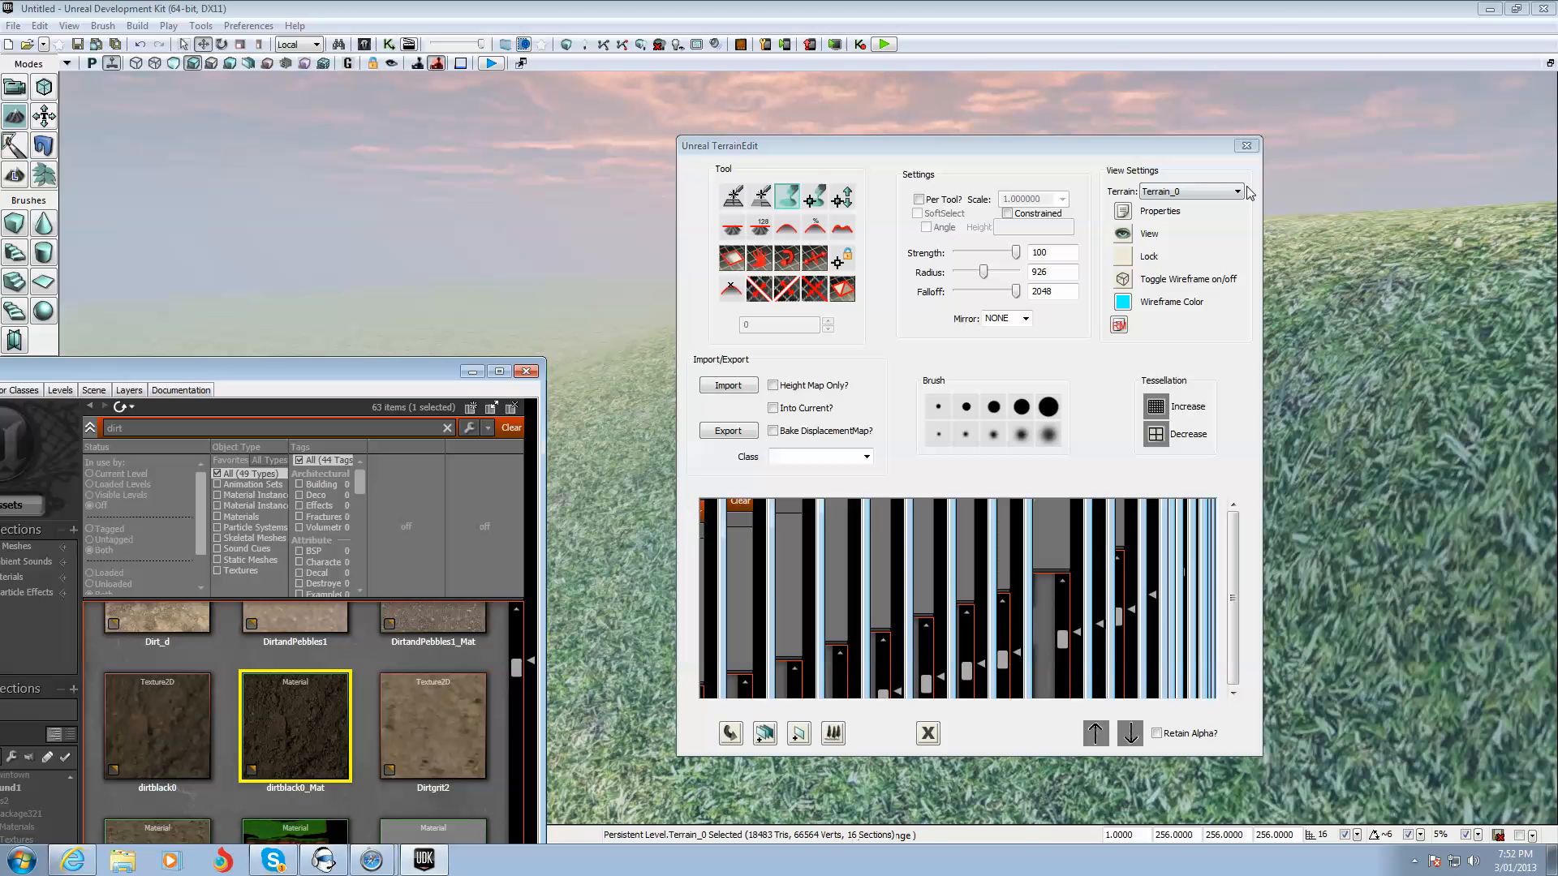
# Step: Reopen TerrainEdit and bring up the layer-creation options on the layer list
pyautogui.click(1244, 144)
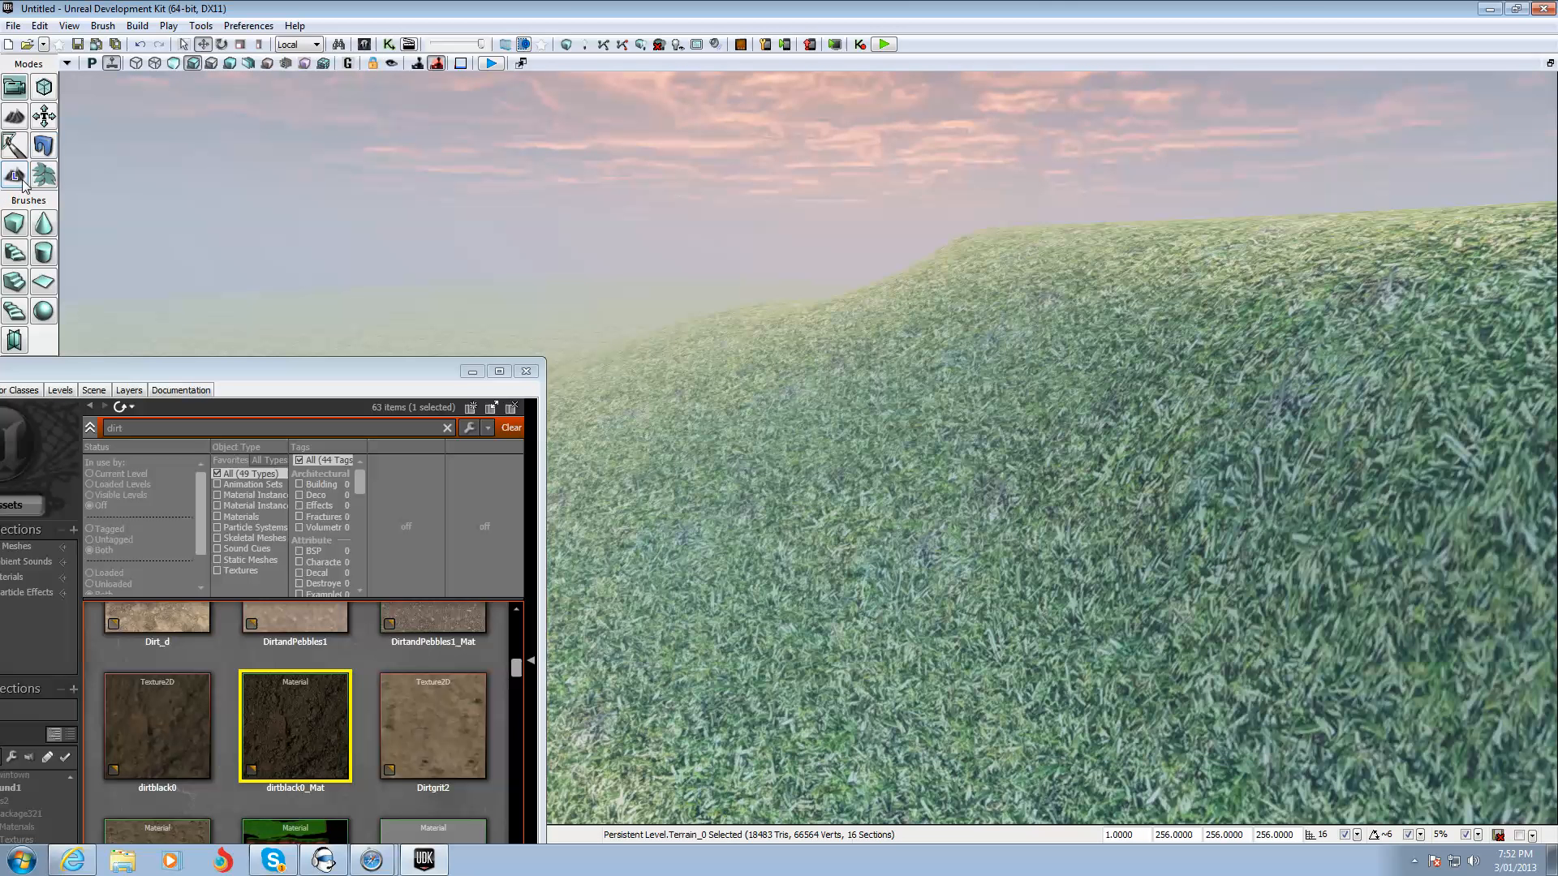
pyautogui.click(16, 116)
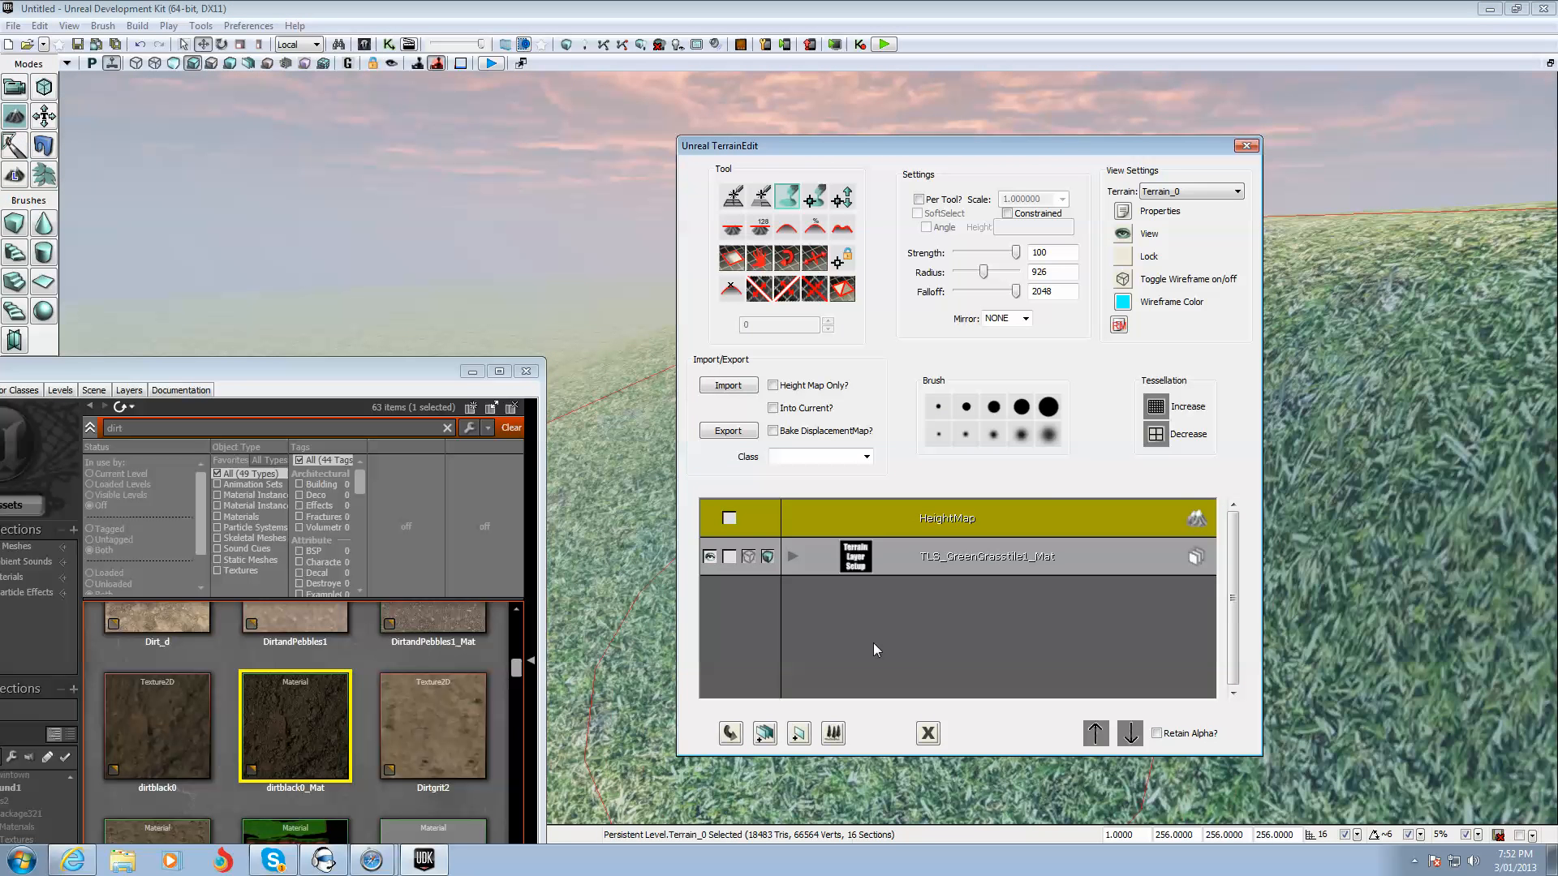
pyautogui.rightClick(920, 629)
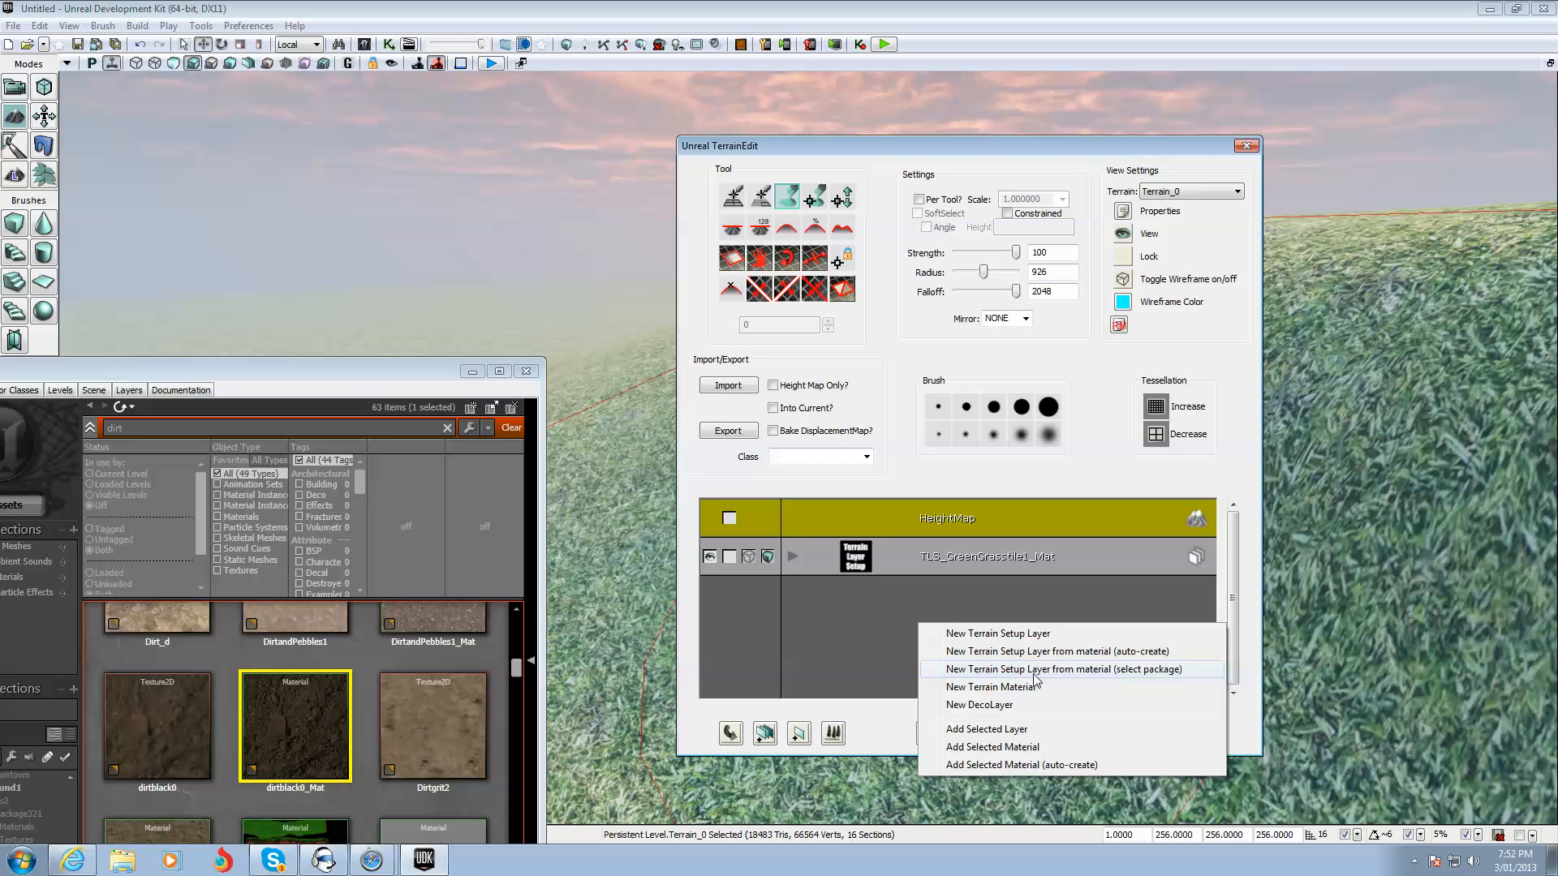
# Step: Create a terrain layer from dirtblack0_Mat in a new help321 package
pyautogui.click(1079, 671)
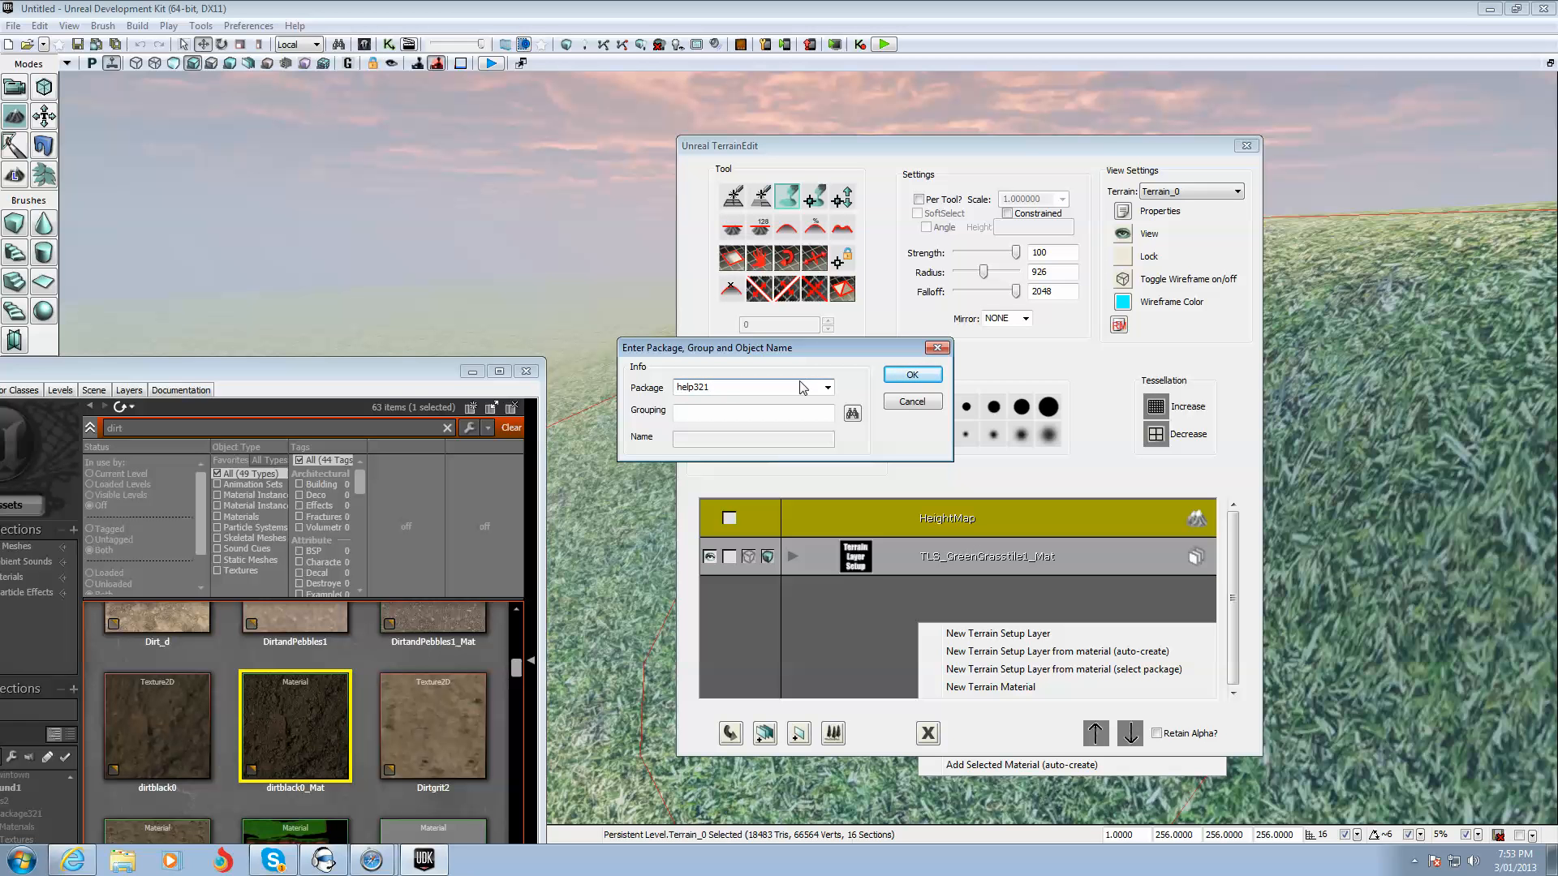
pyautogui.click(915, 376)
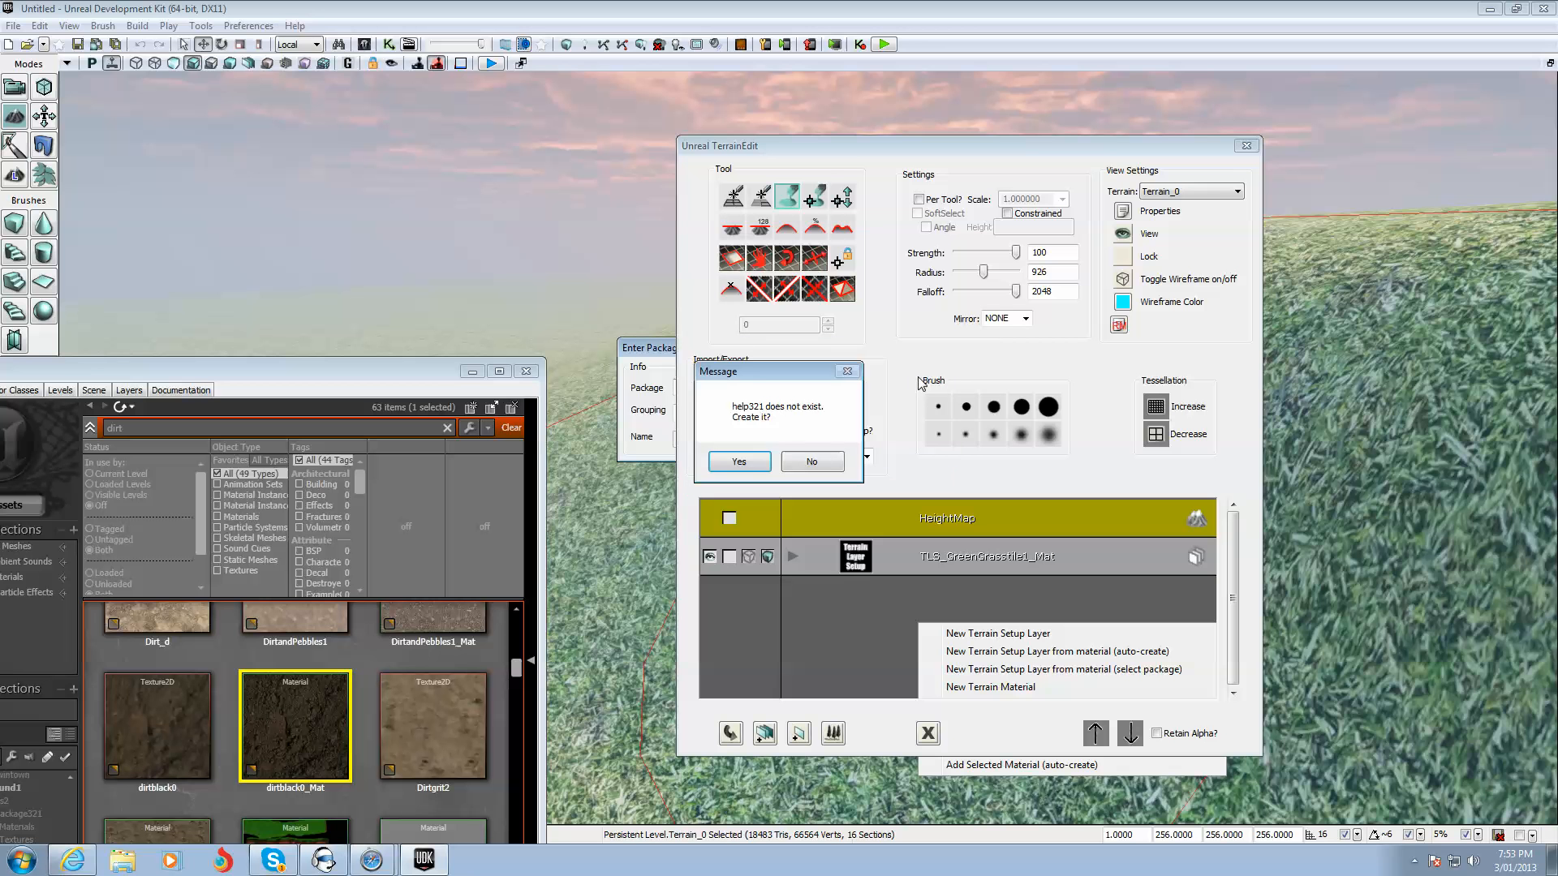
pyautogui.click(753, 466)
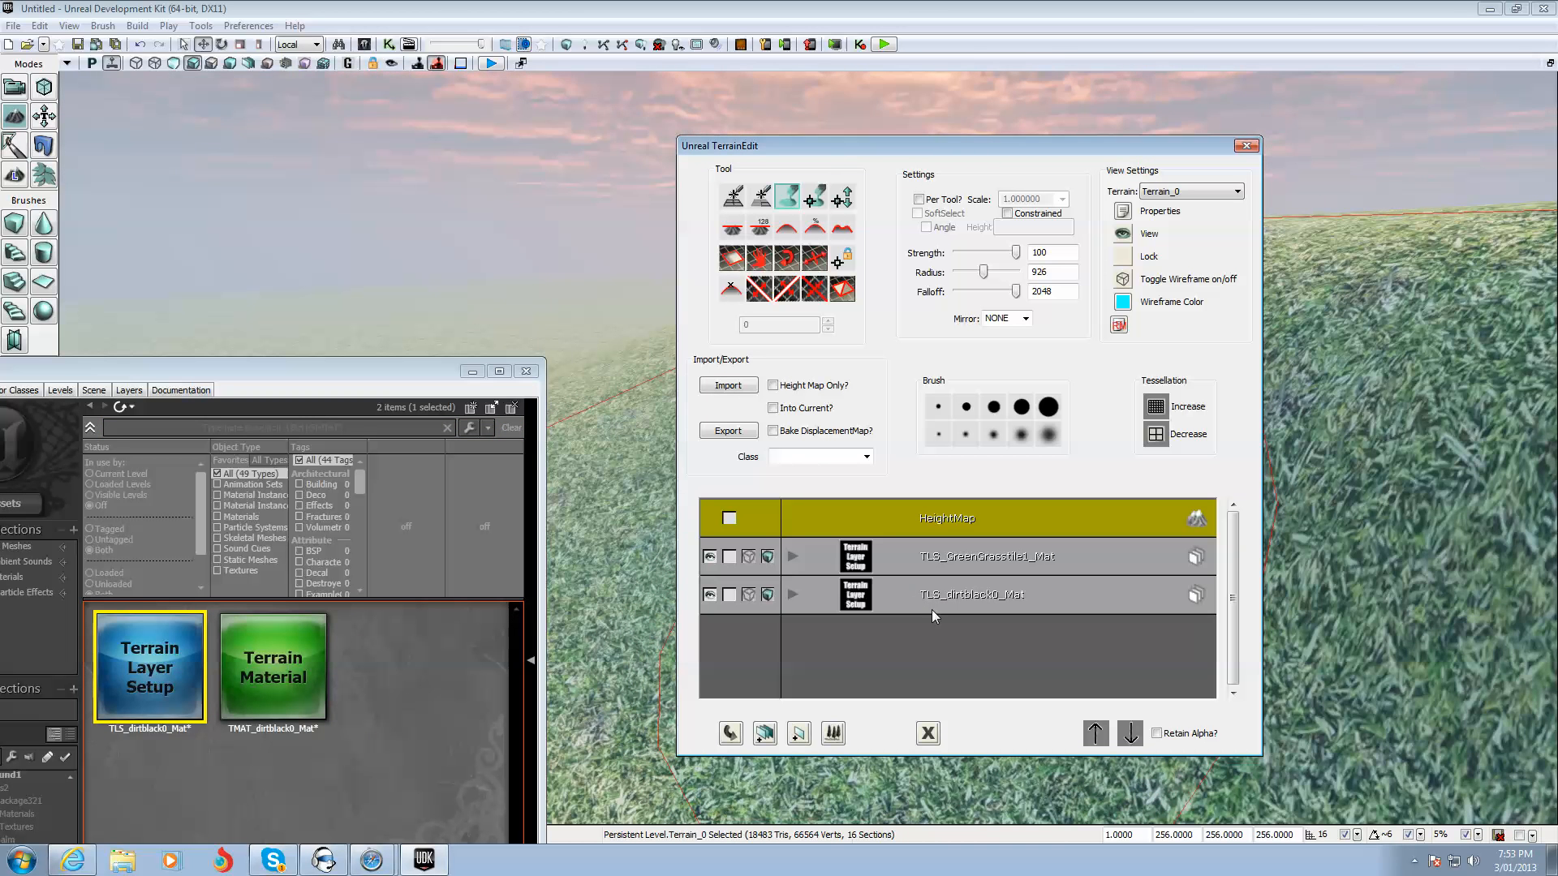
# Step: Select the TLS_dirtblack0_Mat layer, lower the brush falloff from 2048, and clear the viewport for painting
pyautogui.click(908, 599)
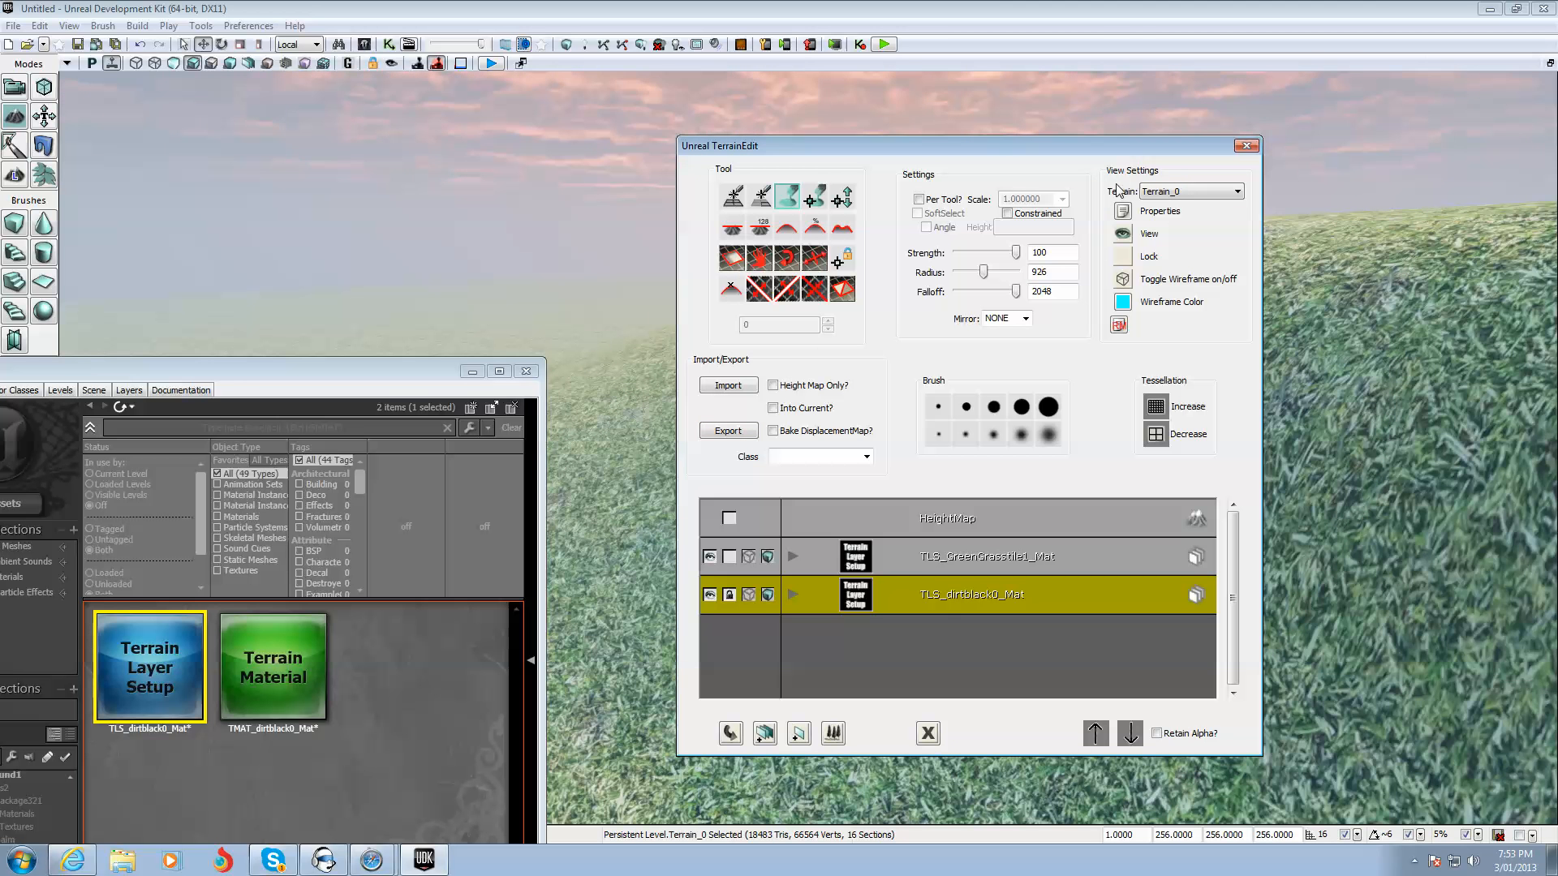
pyautogui.moveTo(1017, 293)
pyautogui.mouseDown()
pyautogui.moveTo(978, 292)
pyautogui.moveTo(972, 271)
pyautogui.moveTo(974, 292)
pyautogui.mouseUp()
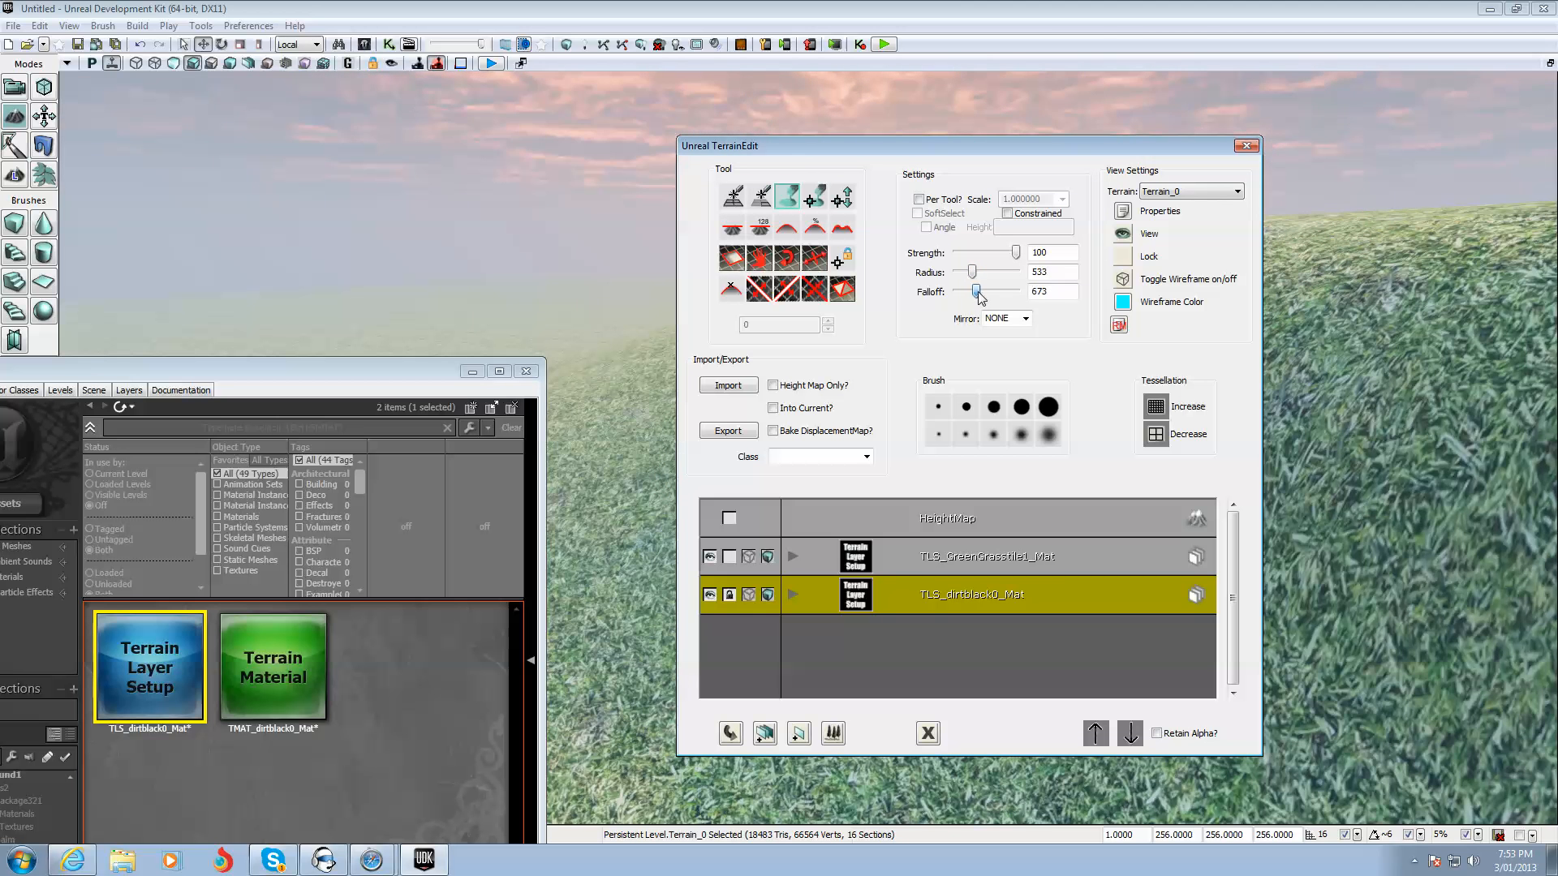
pyautogui.moveTo(1060, 146); pyautogui.dragTo(928, 847)
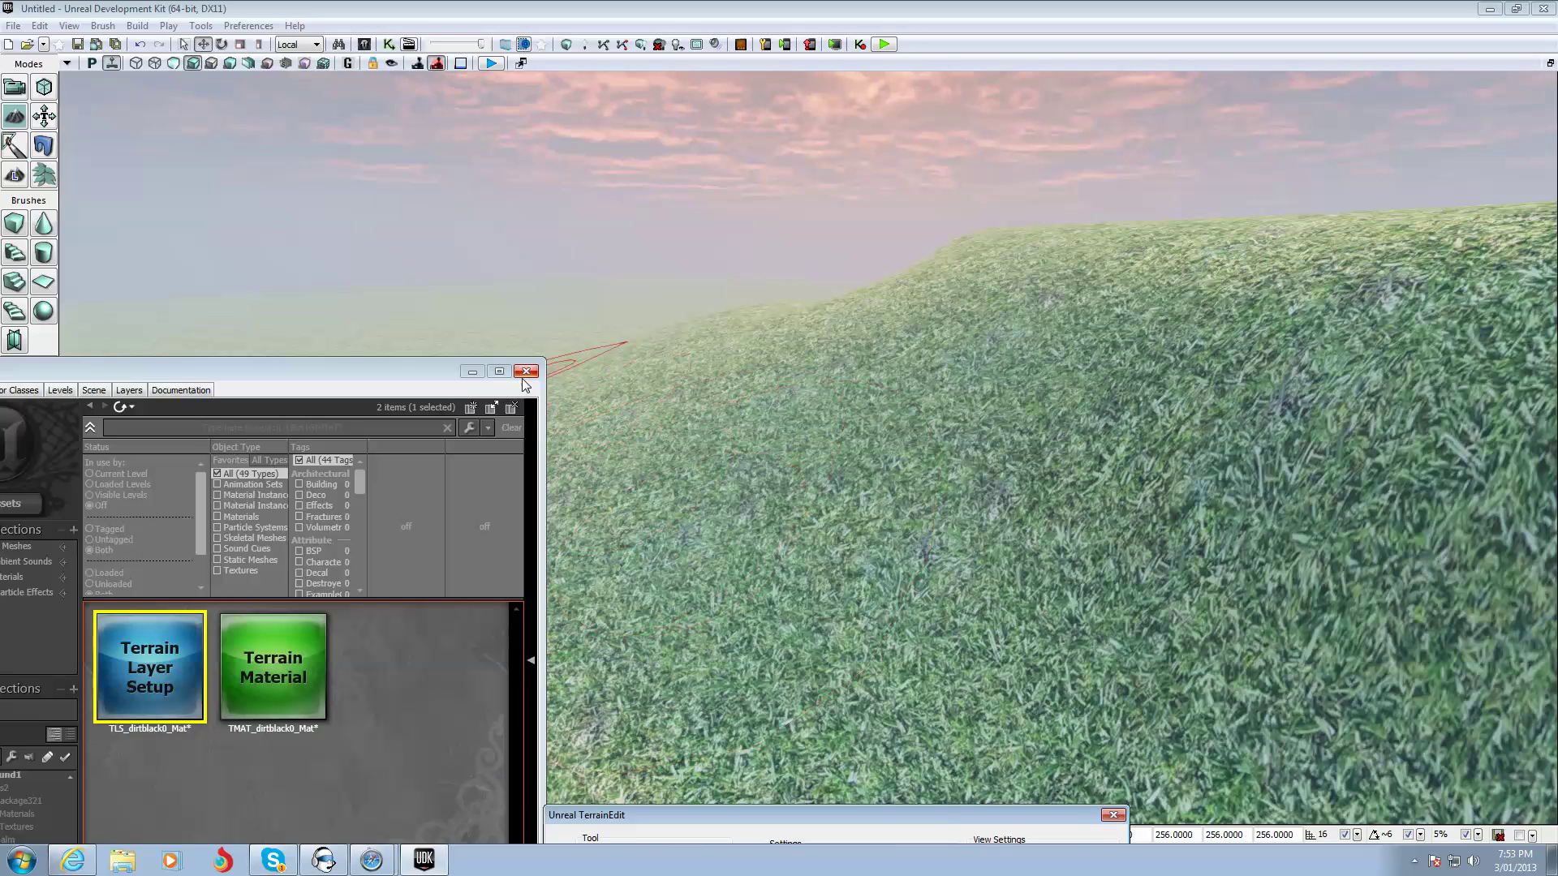
pyautogui.click(526, 371)
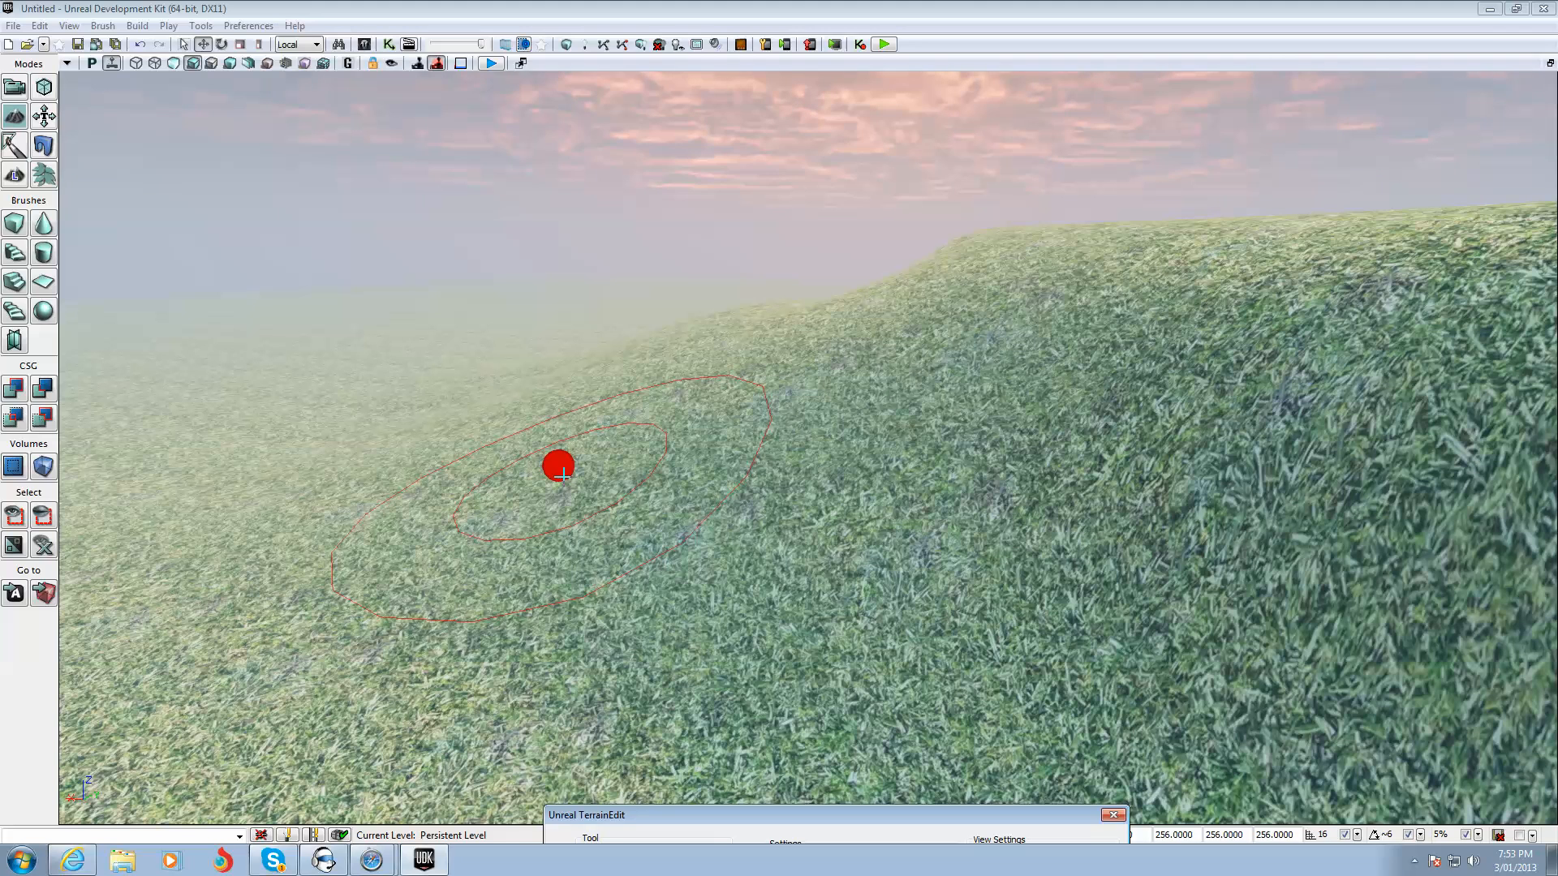
# Step: Paint dark dirt strokes across the grassy slope, erasing patch edges back to grass
pyautogui.click(562, 474)
pyautogui.moveTo(564, 489)
pyautogui.keyDown('ctrl'); pyautogui.mouseDown()
pyautogui.moveTo(605, 494)
pyautogui.moveTo(665, 544)
pyautogui.moveTo(779, 549)
pyautogui.moveTo(1012, 602)
pyautogui.mouseUp(); pyautogui.keyUp('ctrl')
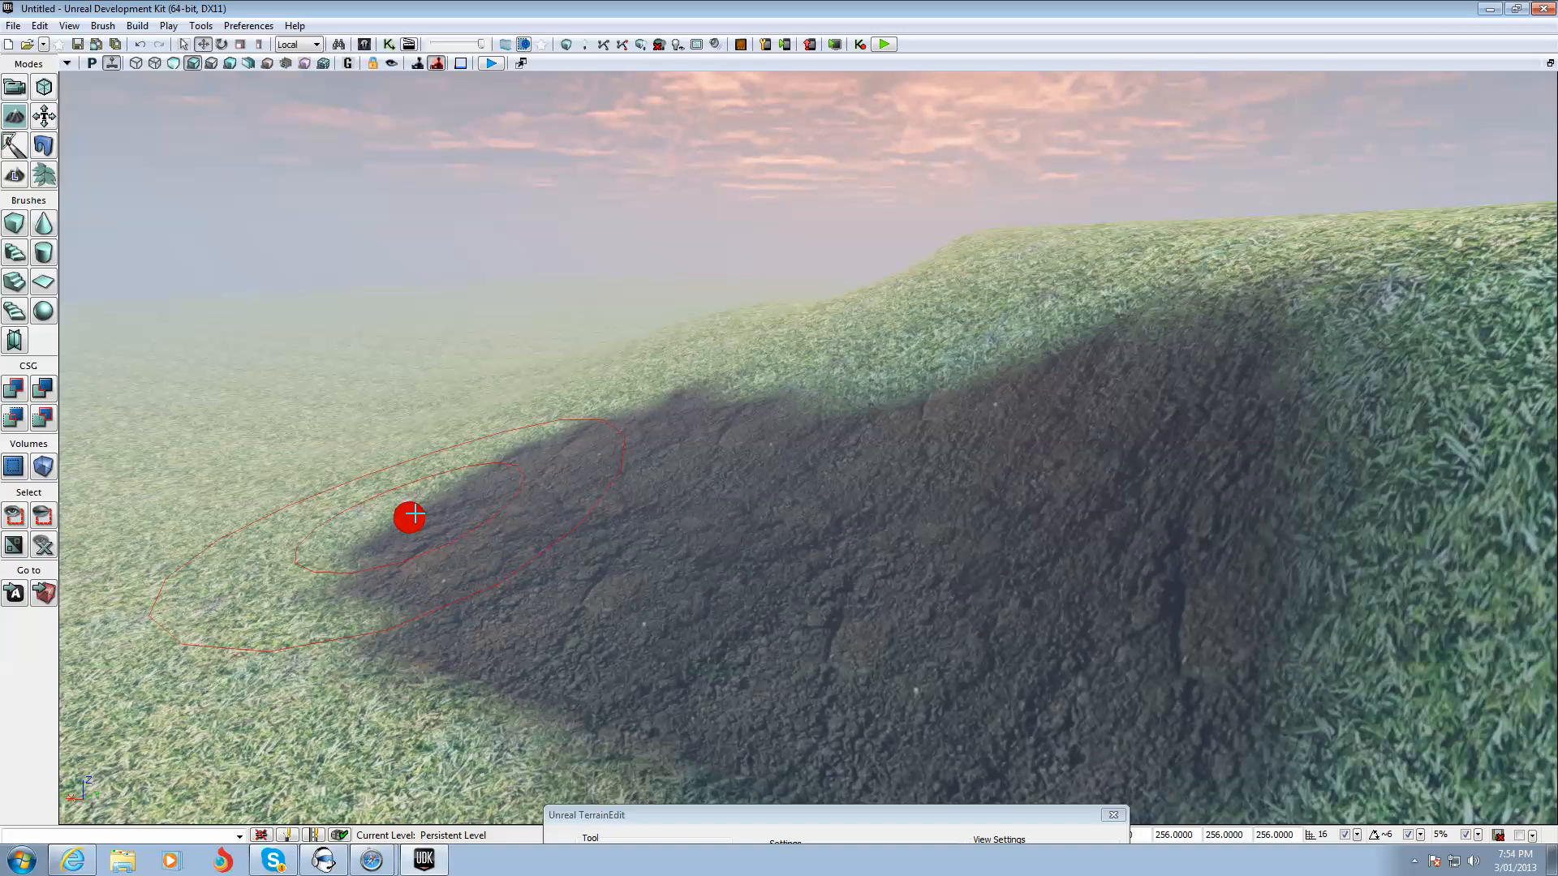
pyautogui.keyDown('ctrl'); pyautogui.moveTo(407, 516); pyautogui.dragTo(409, 517, button='right'); pyautogui.keyUp('ctrl')
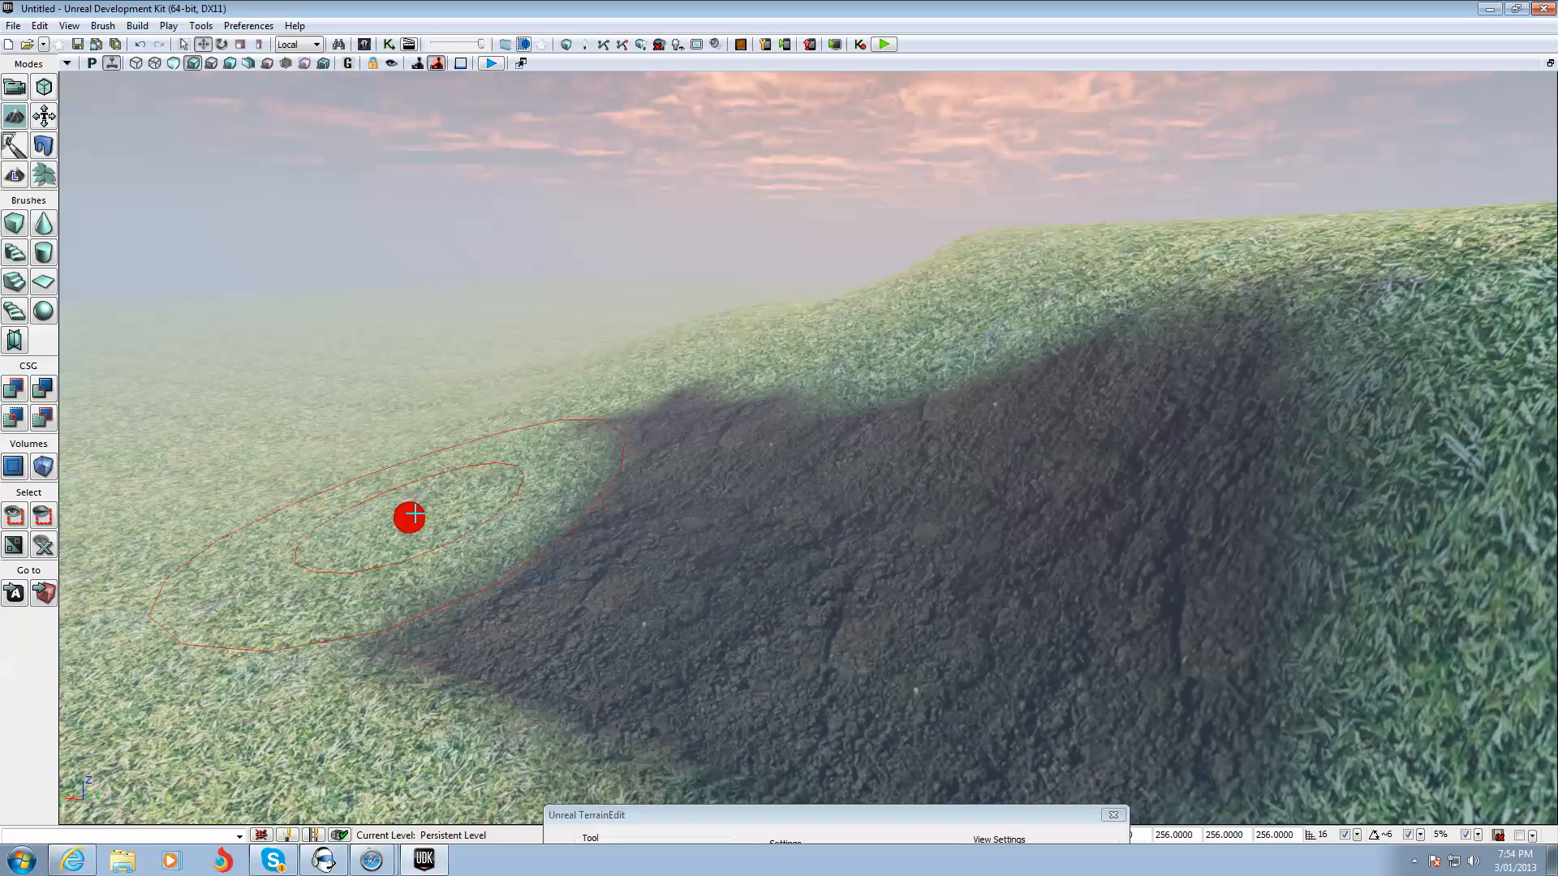
pyautogui.moveTo(410, 516)
pyautogui.keyDown('ctrl'); pyautogui.mouseDown()
pyautogui.moveTo(285, 507)
pyautogui.moveTo(528, 621)
pyautogui.moveTo(311, 577)
pyautogui.mouseUp(); pyautogui.keyUp('ctrl')
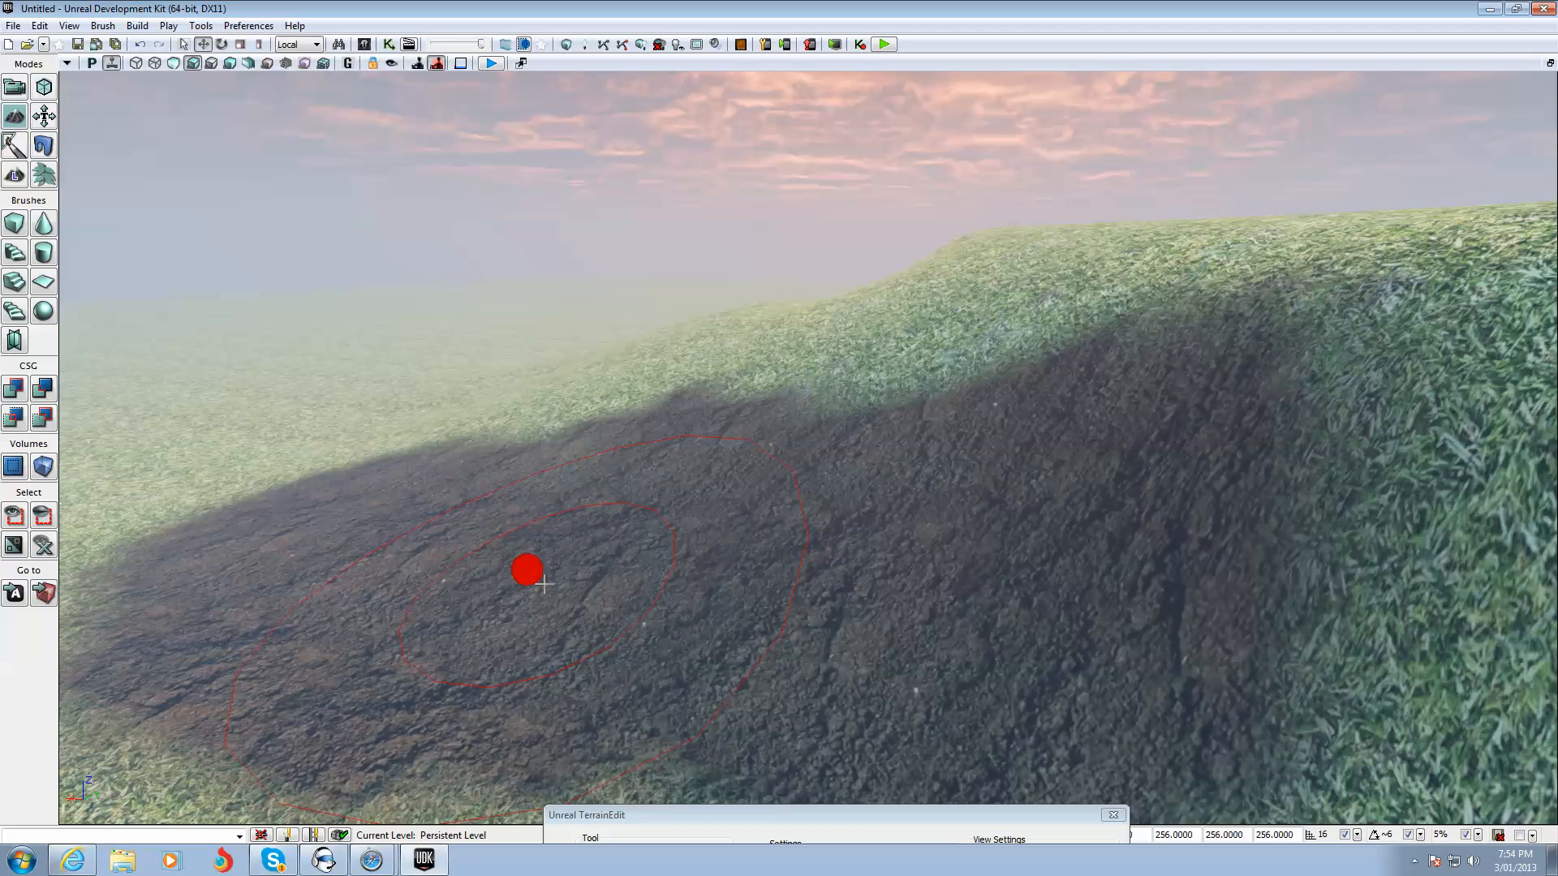
pyautogui.keyDown('ctrl'); pyautogui.moveTo(527, 570); pyautogui.dragTo(527, 572, button='right'); pyautogui.keyUp('ctrl')
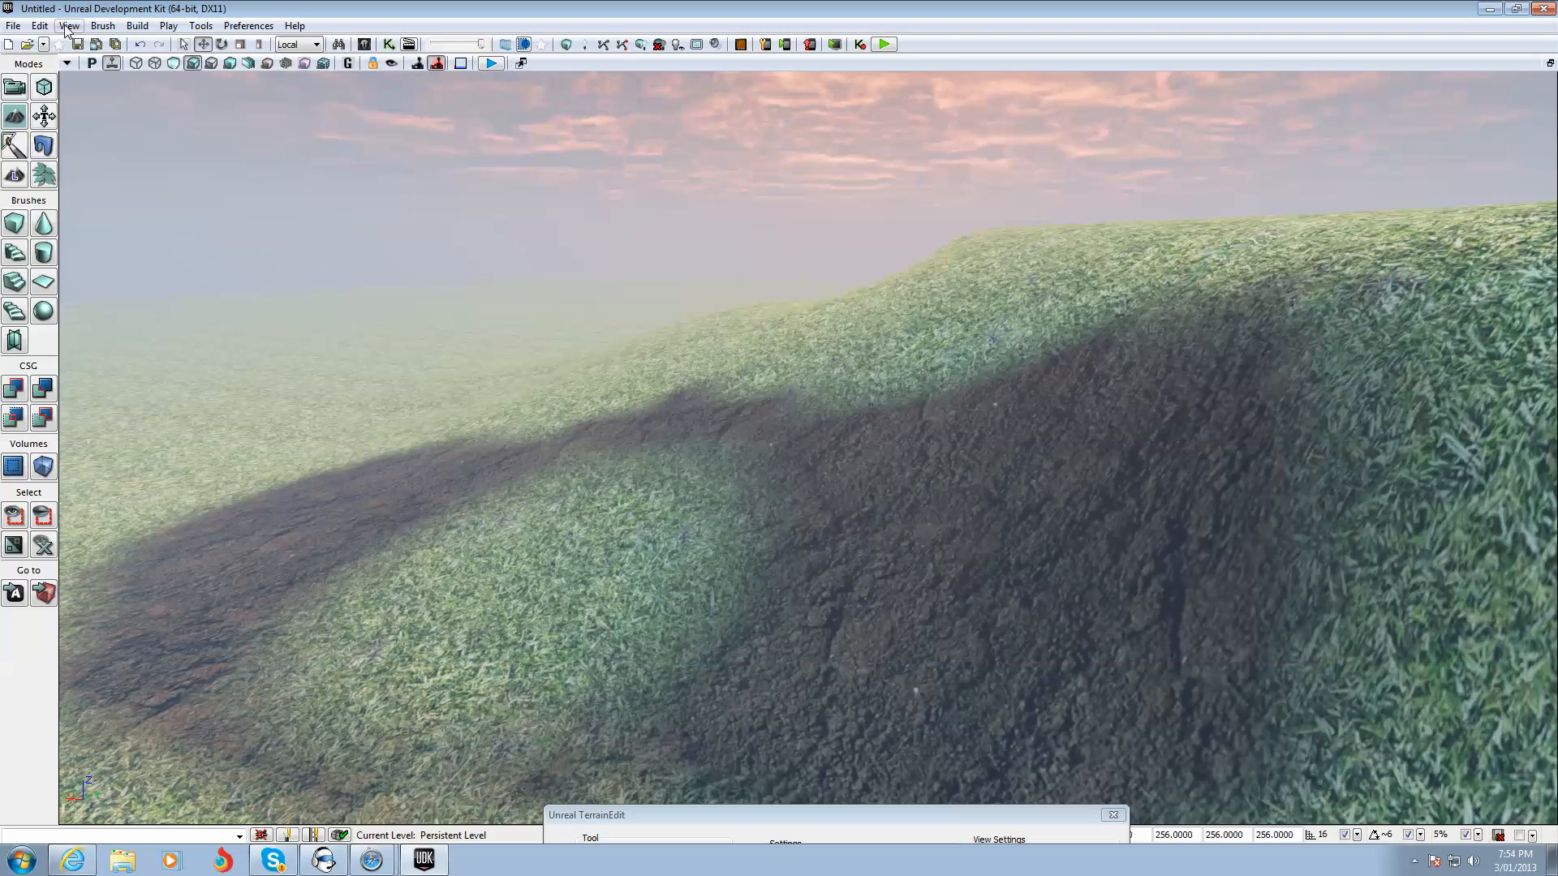
# Step: Run Build Paths, dismiss the Map Check report and return to the file options
pyautogui.click(16, 27)
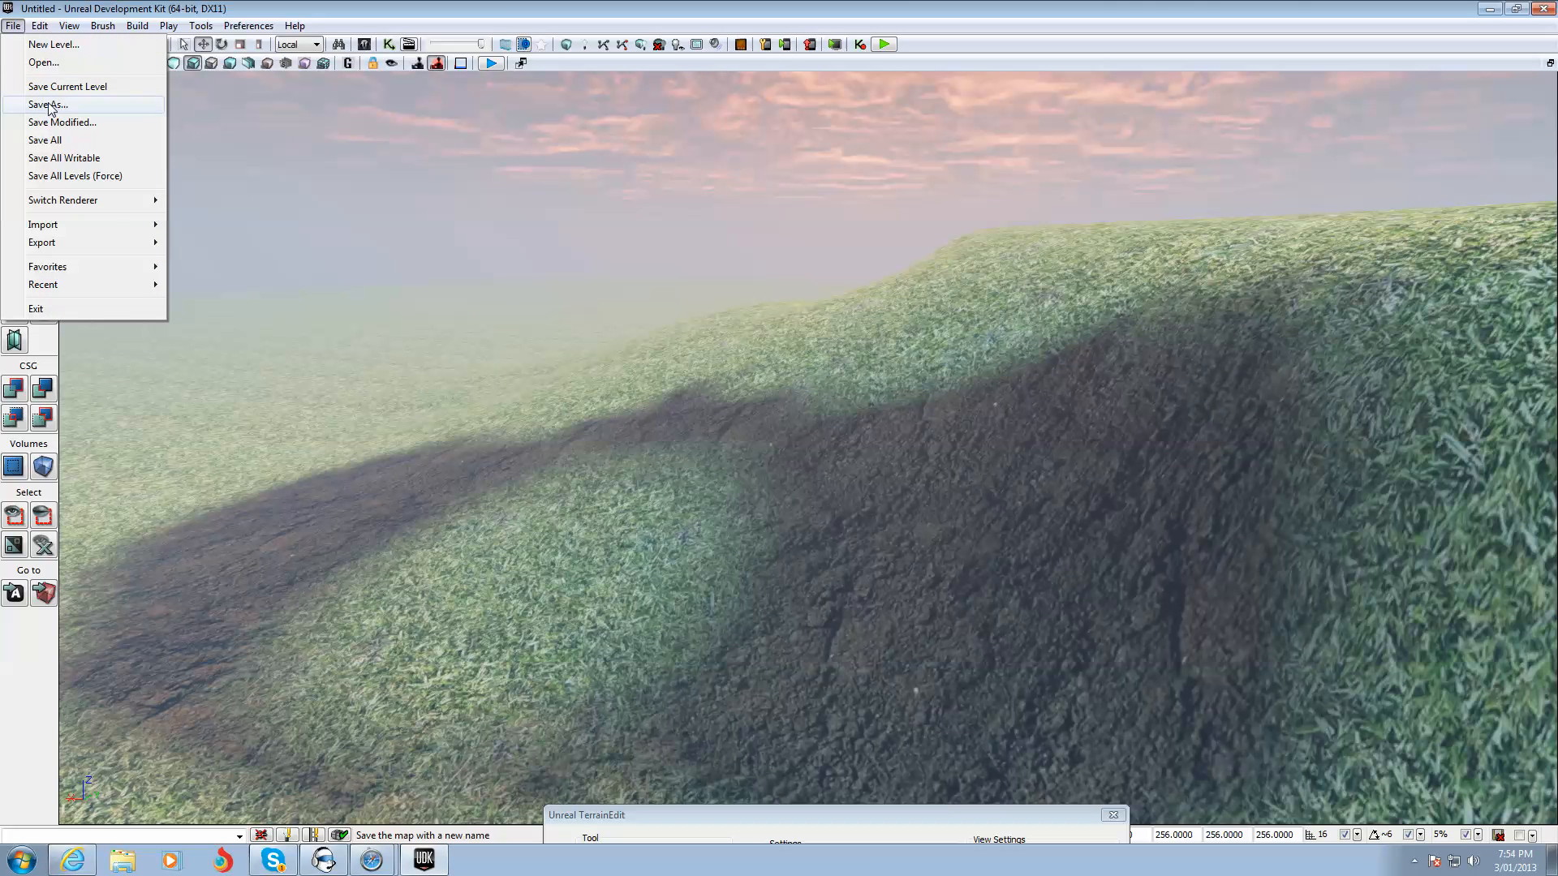
pyautogui.click(567, 46)
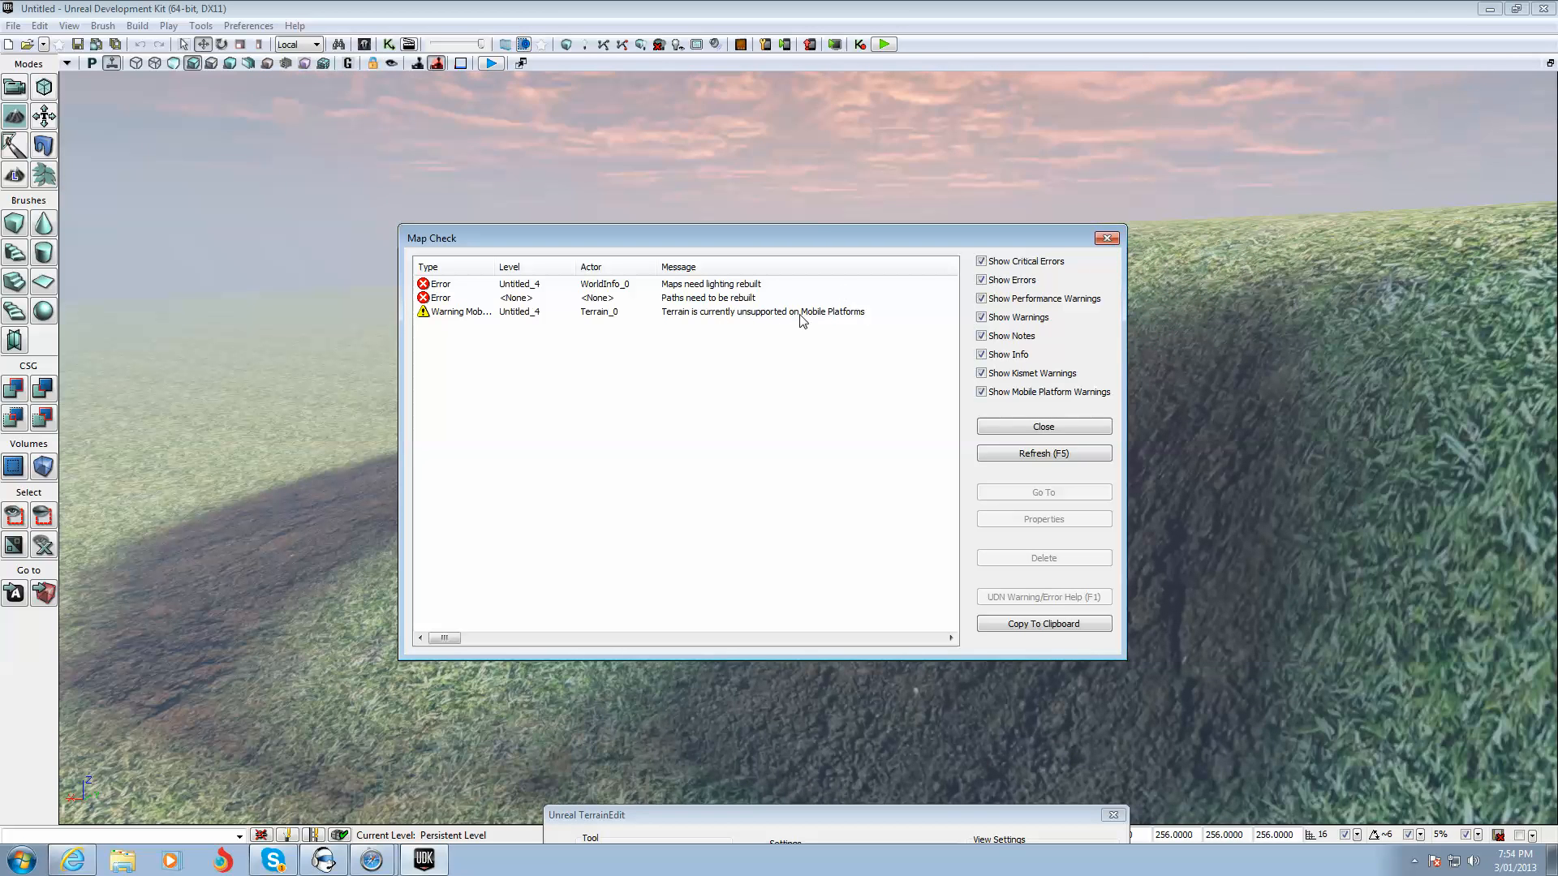
pyautogui.click(1110, 242)
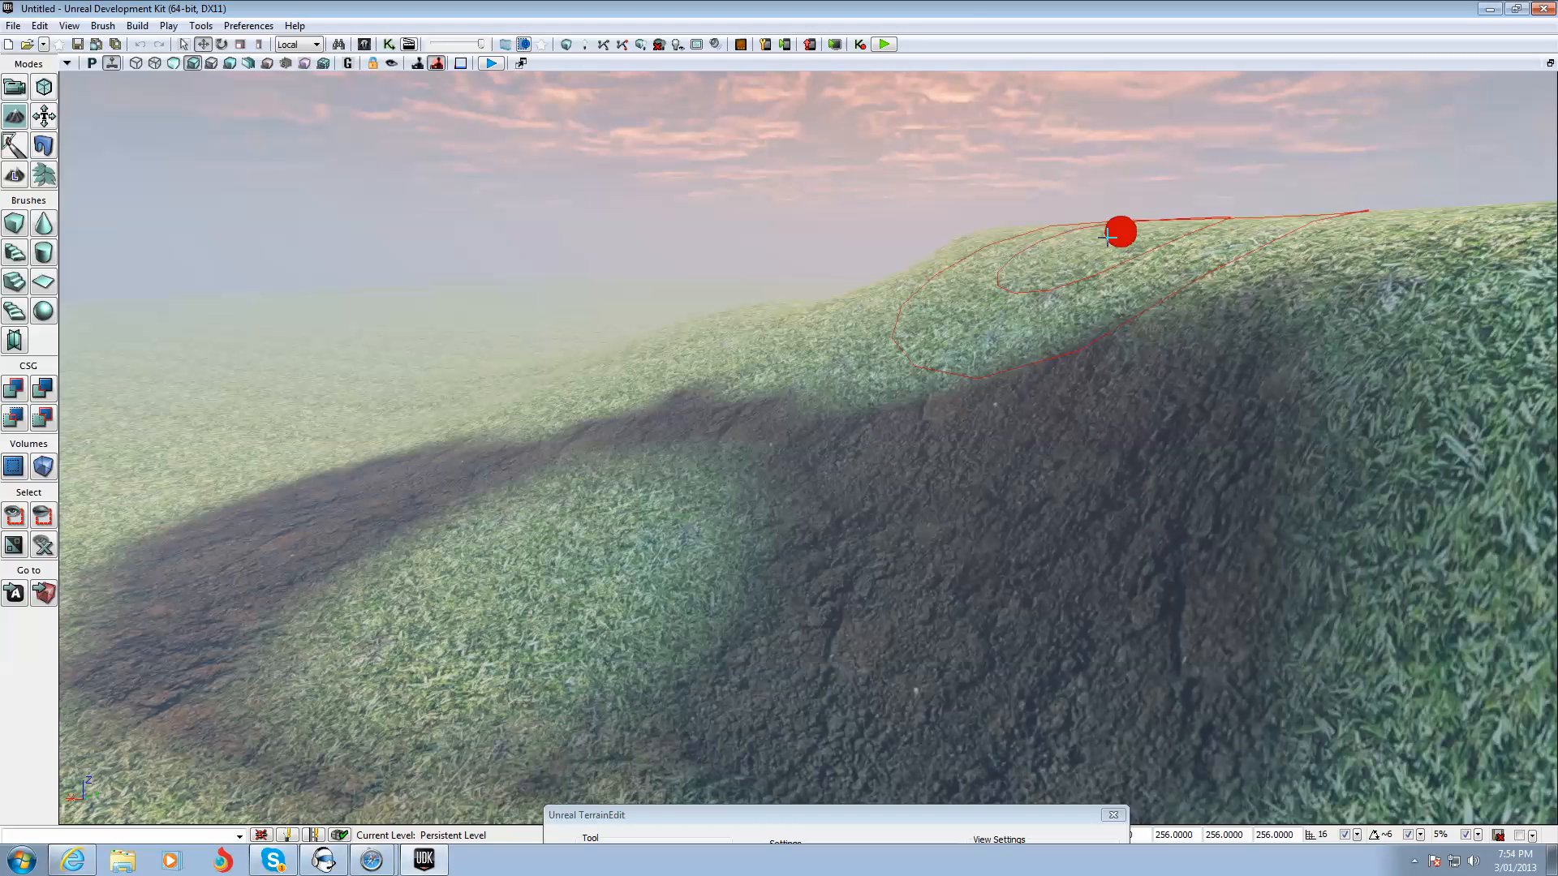
pyautogui.click(14, 25)
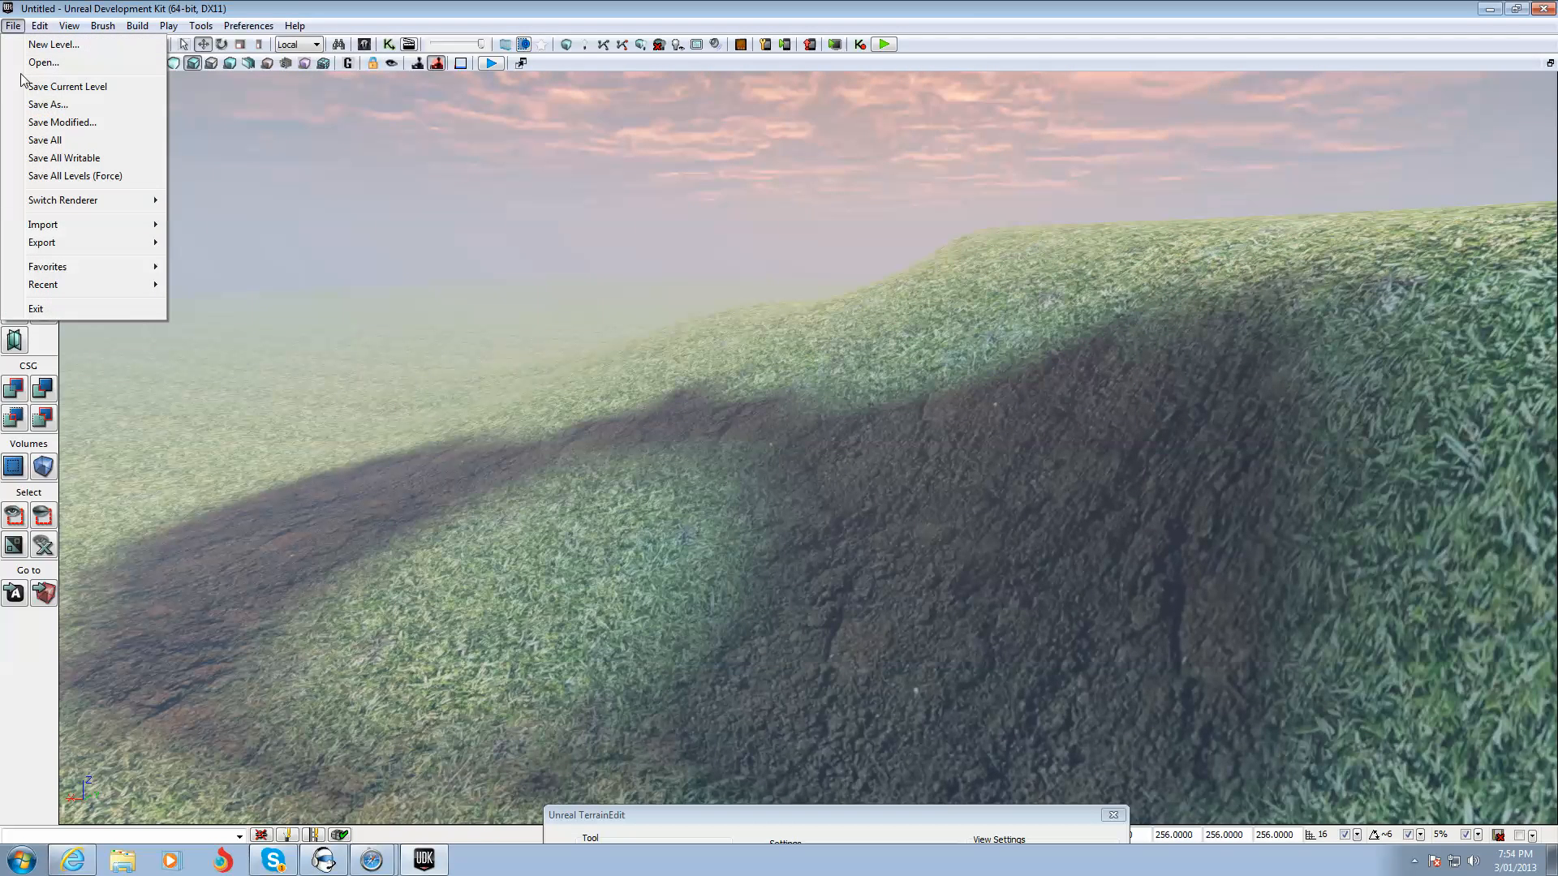
# Step: Start Save As into UDKGame\Content\Maps with the file name vctf-mapname
pyautogui.click(43, 106)
pyautogui.write('CT-mapname')
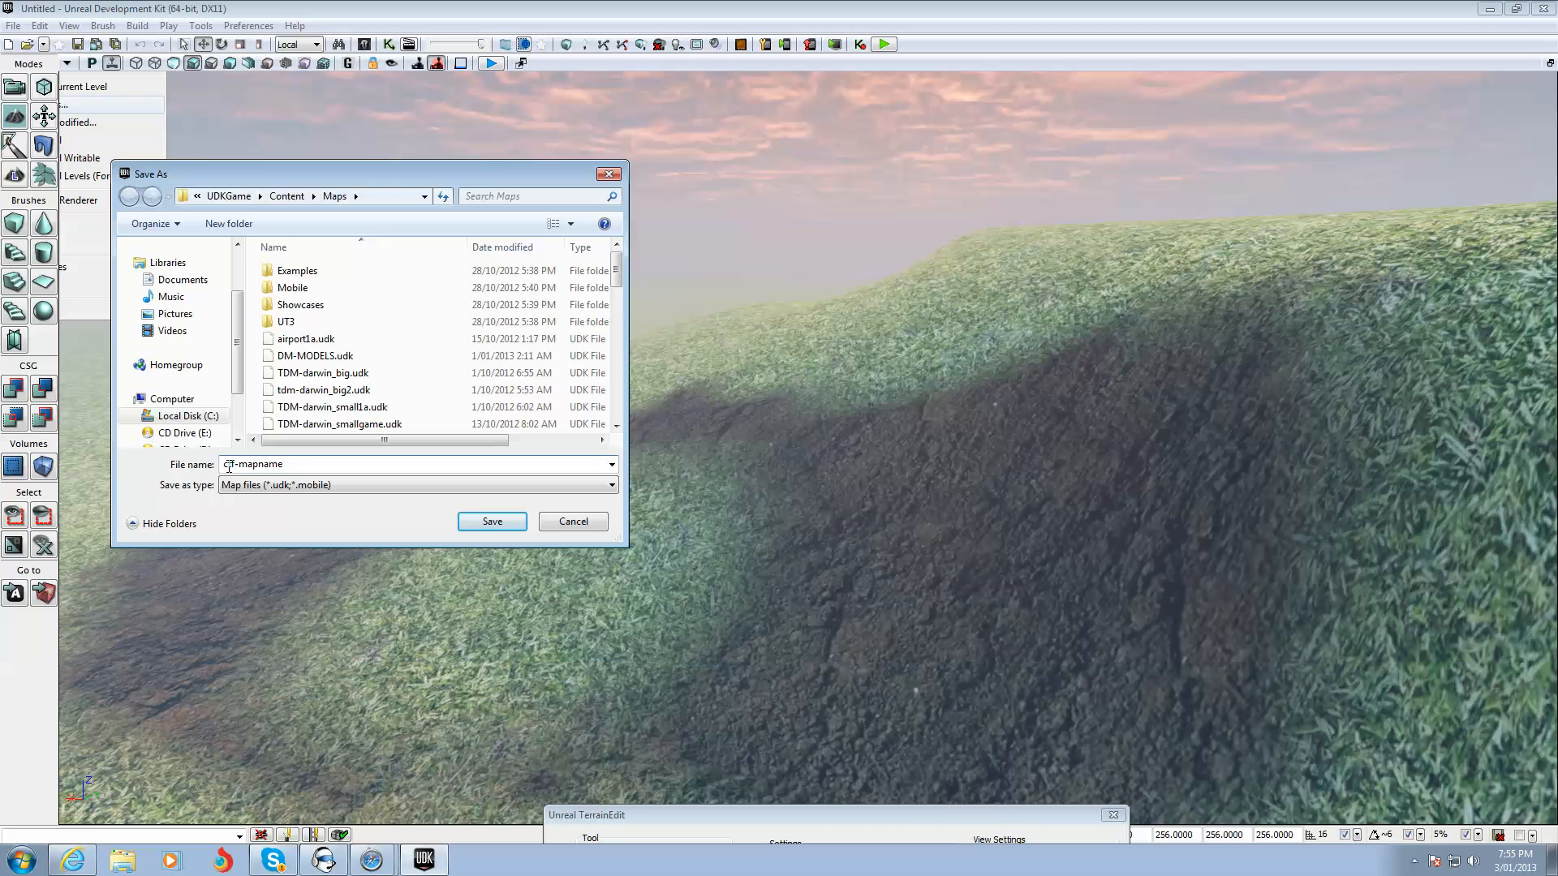
pyautogui.write('v')
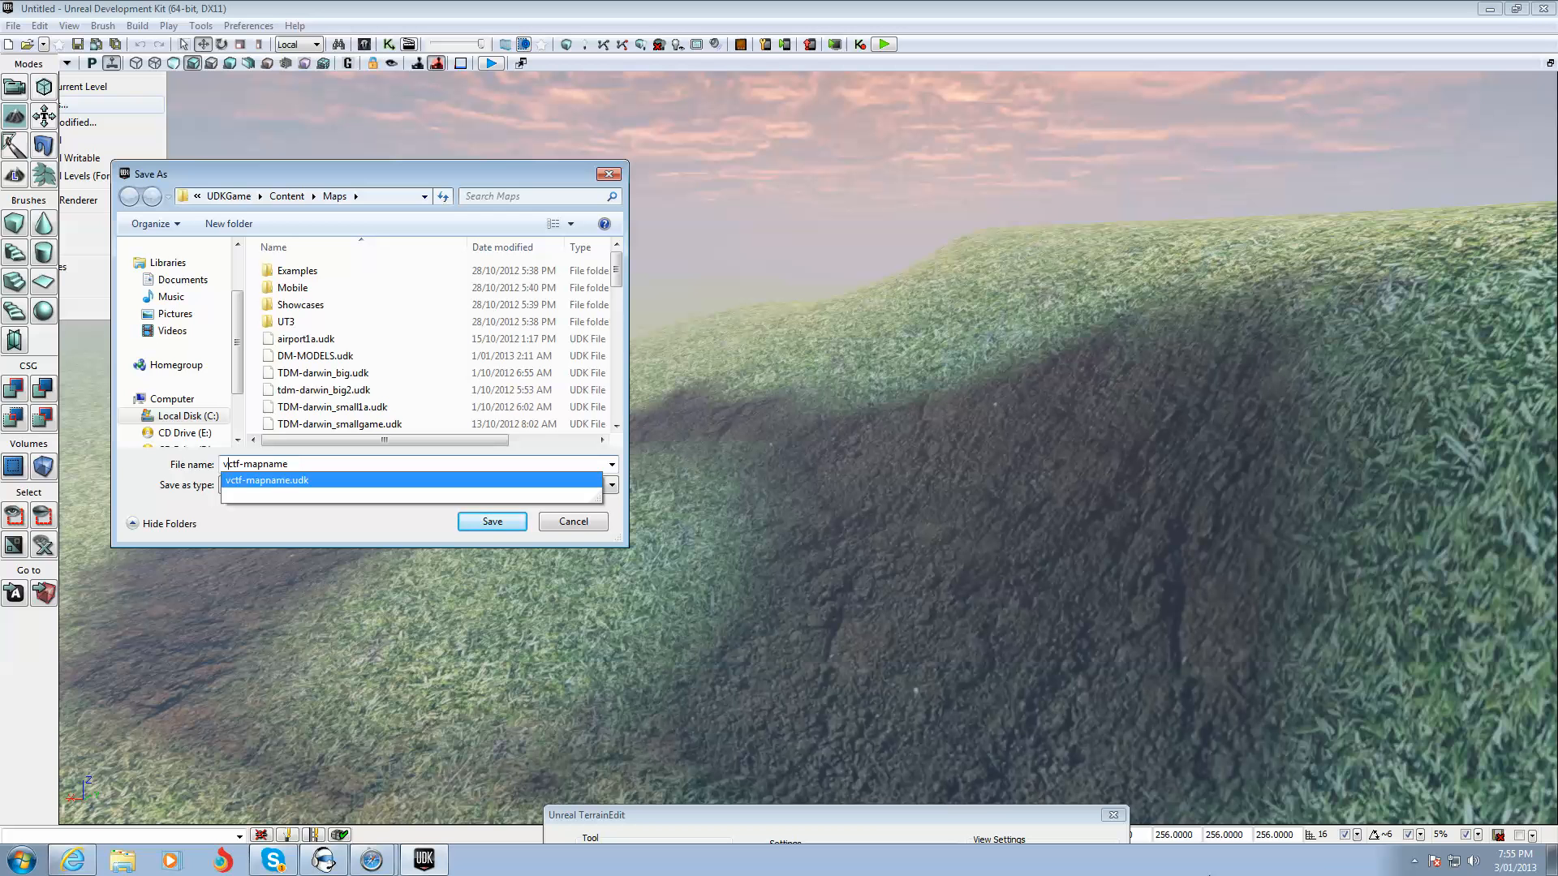
pyautogui.click(1414, 860)
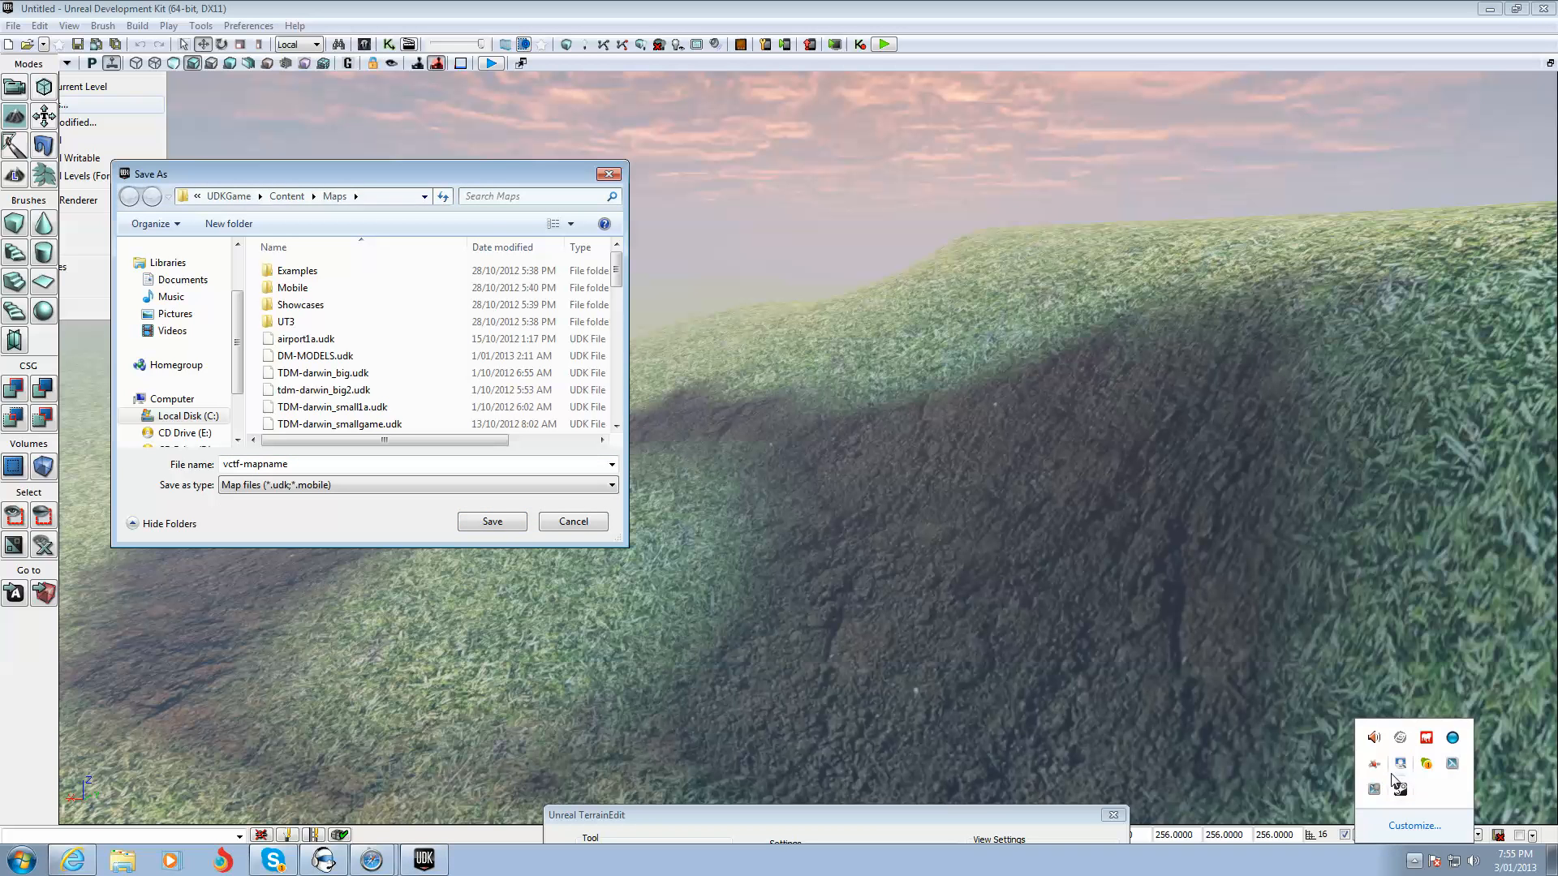